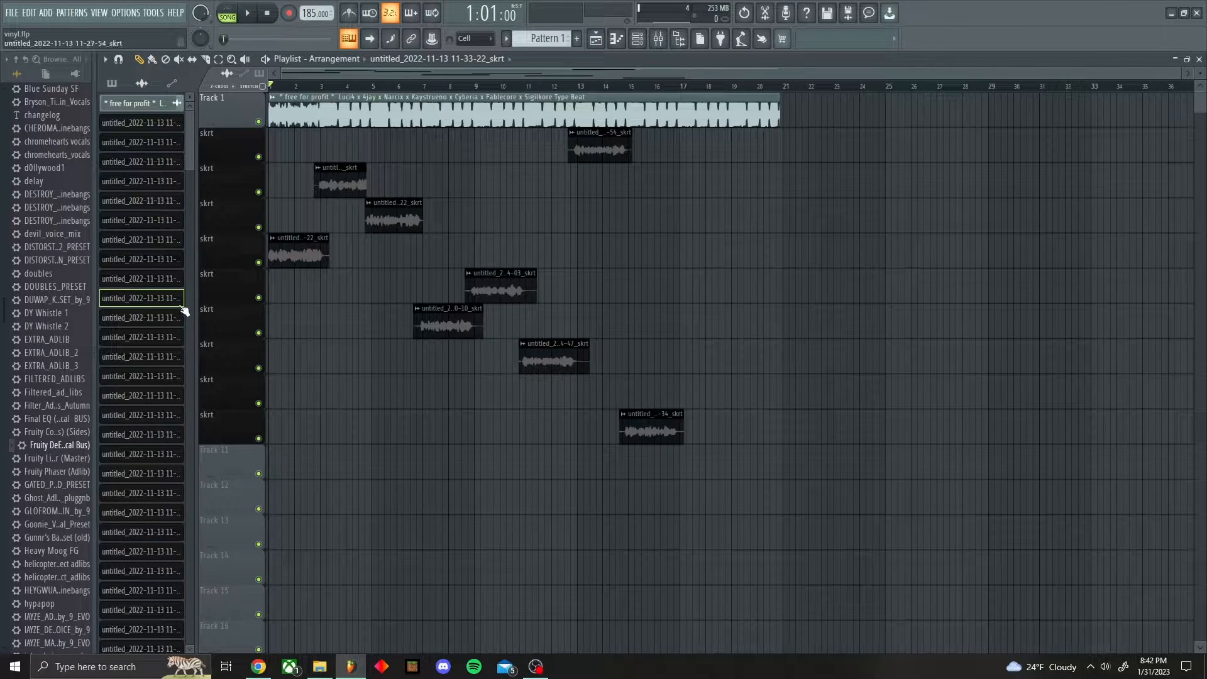
Step: Examine the mixer's effect chain and the arrangement of the beat and vocal clips in the playlist
click(662, 39)
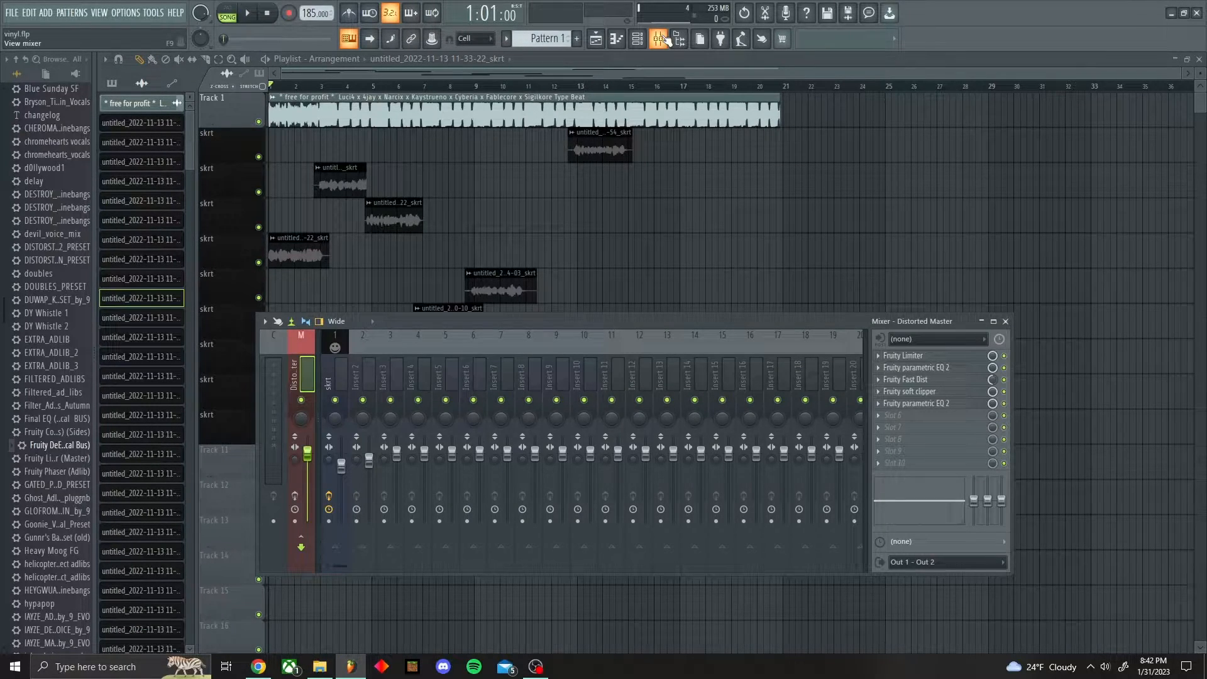
click(661, 39)
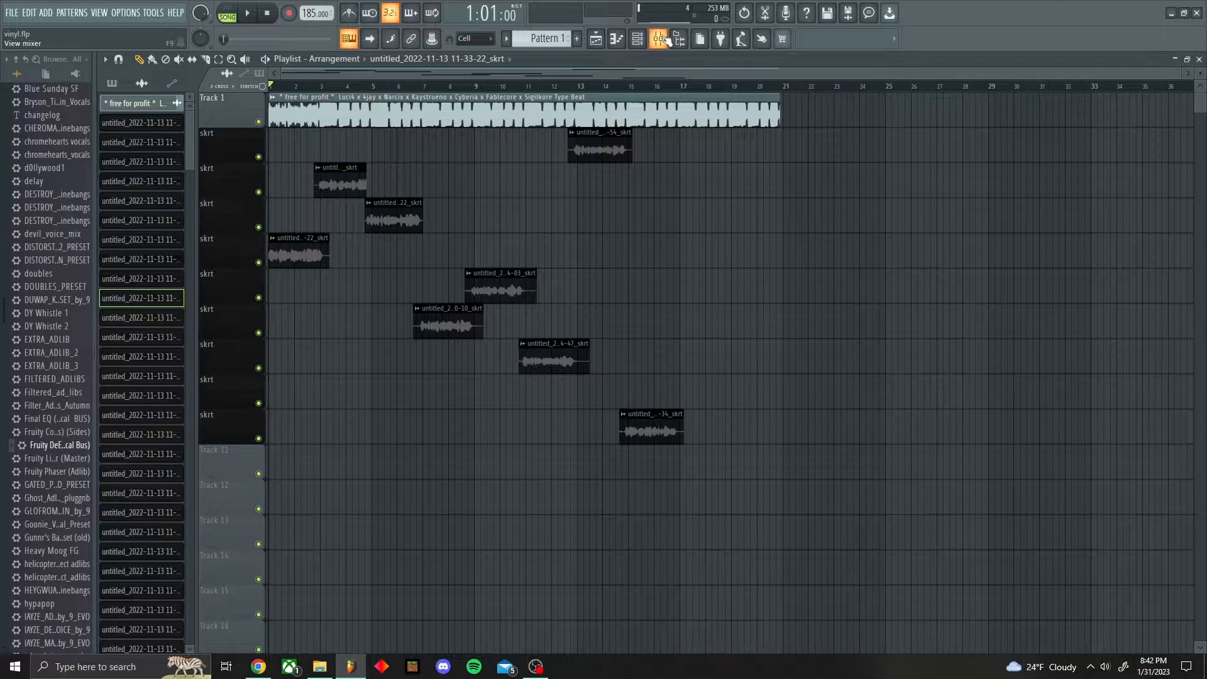
click(661, 39)
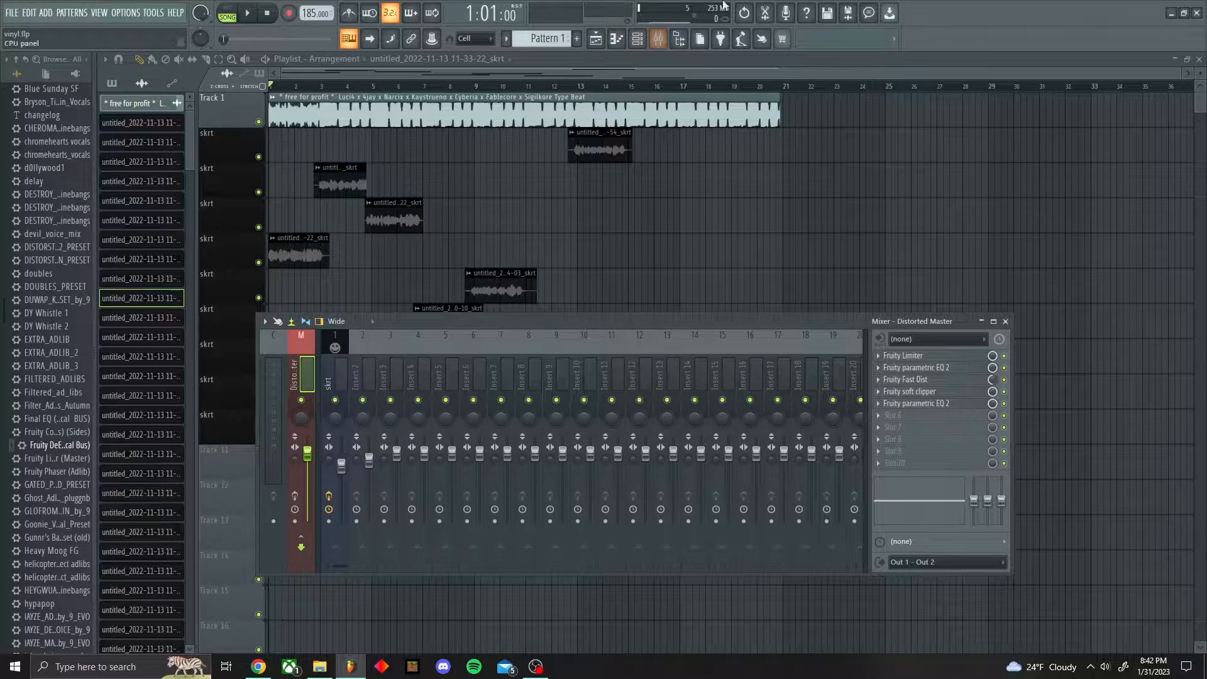
click(662, 39)
scroll(307, 89, up, 3)
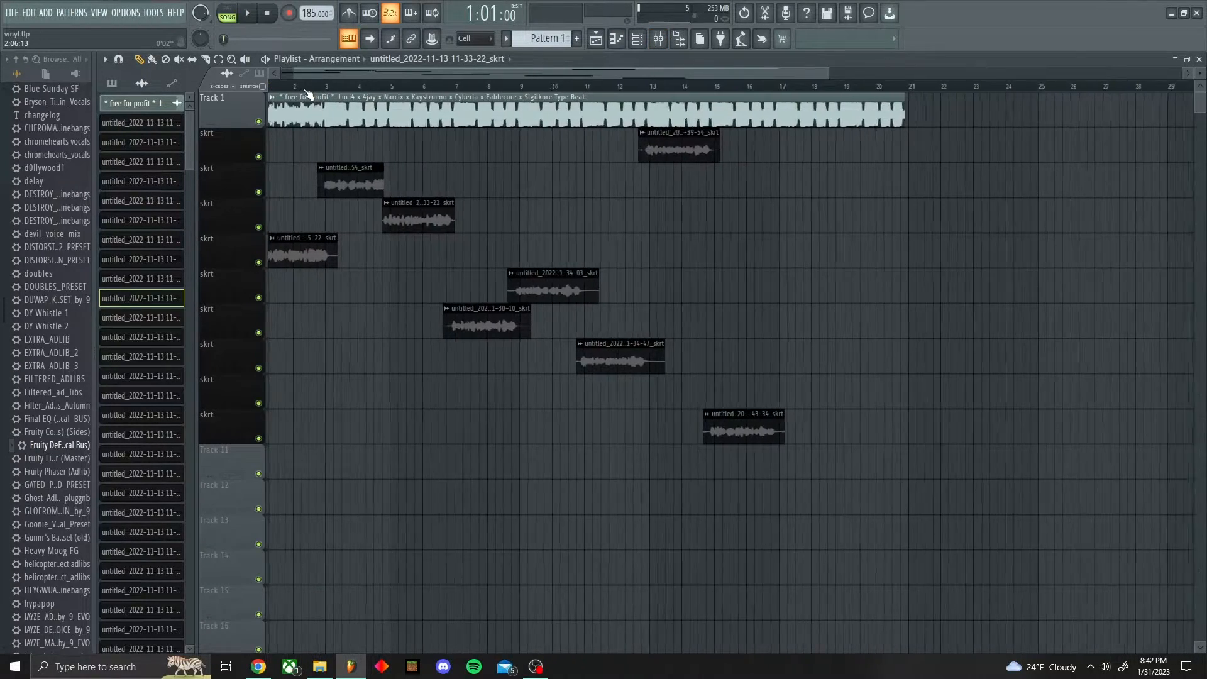
scroll(305, 91, down, 1)
scroll(305, 92, up, 1)
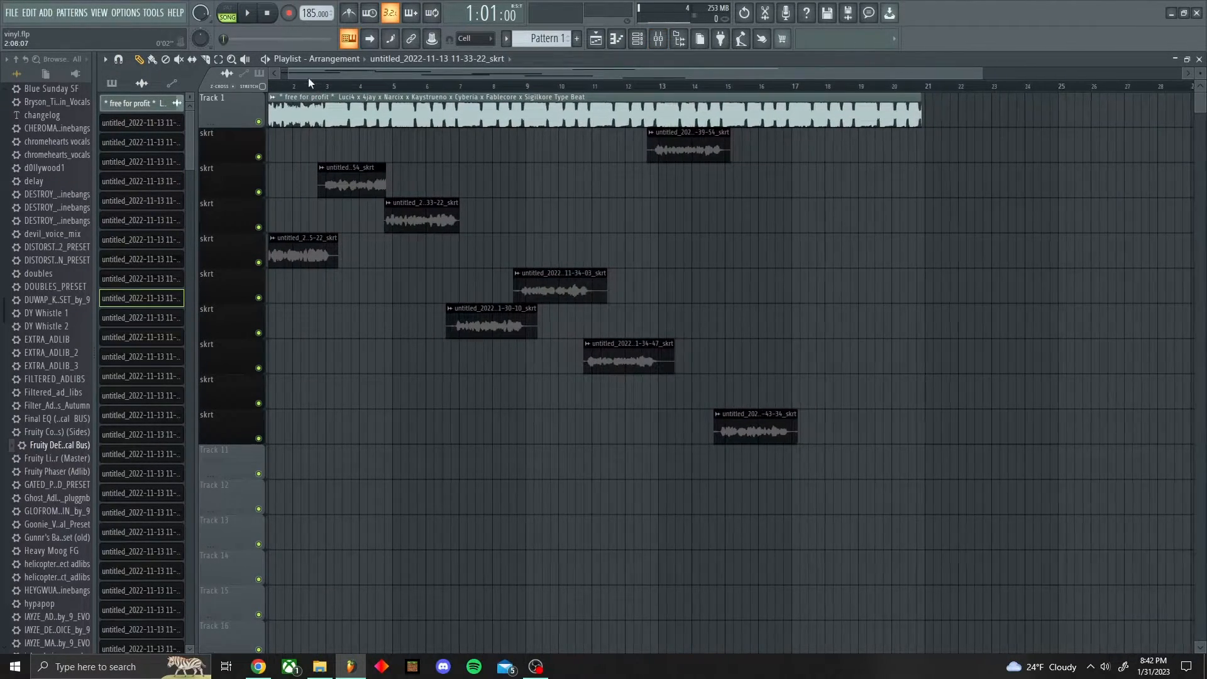
scroll(295, 93, up, 4)
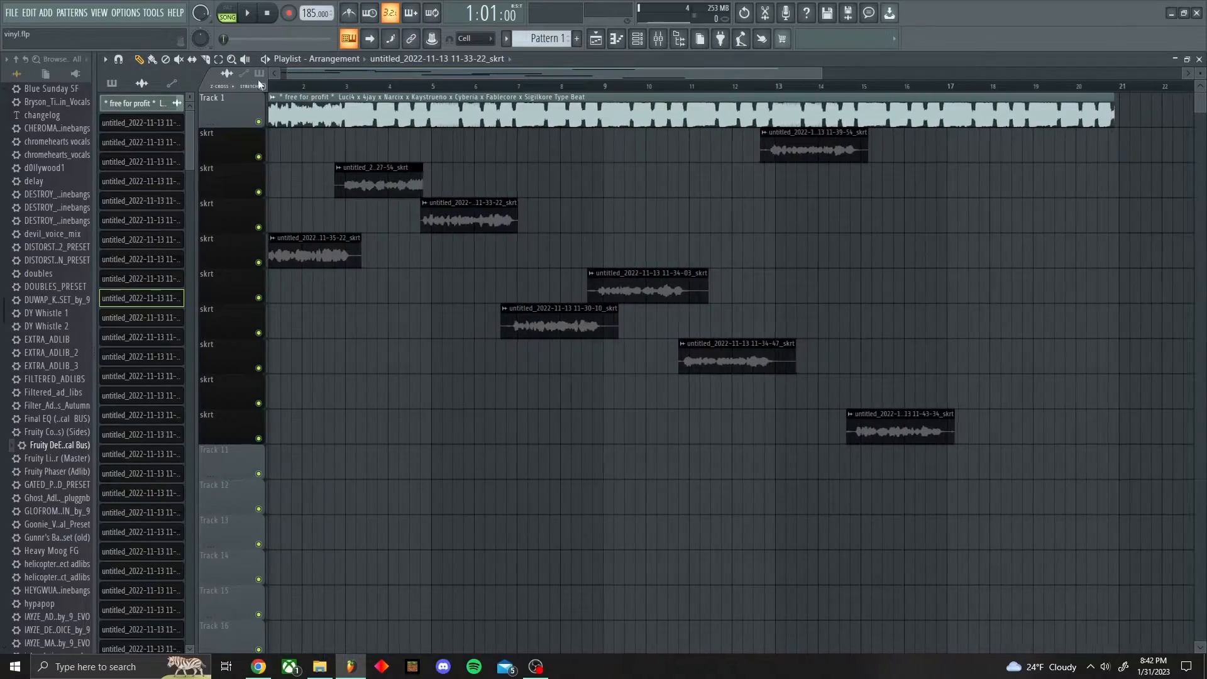
scroll(299, 95, down, 4)
scroll(350, 348, up, 1)
right_click(395, 206)
key(ctrl+z)
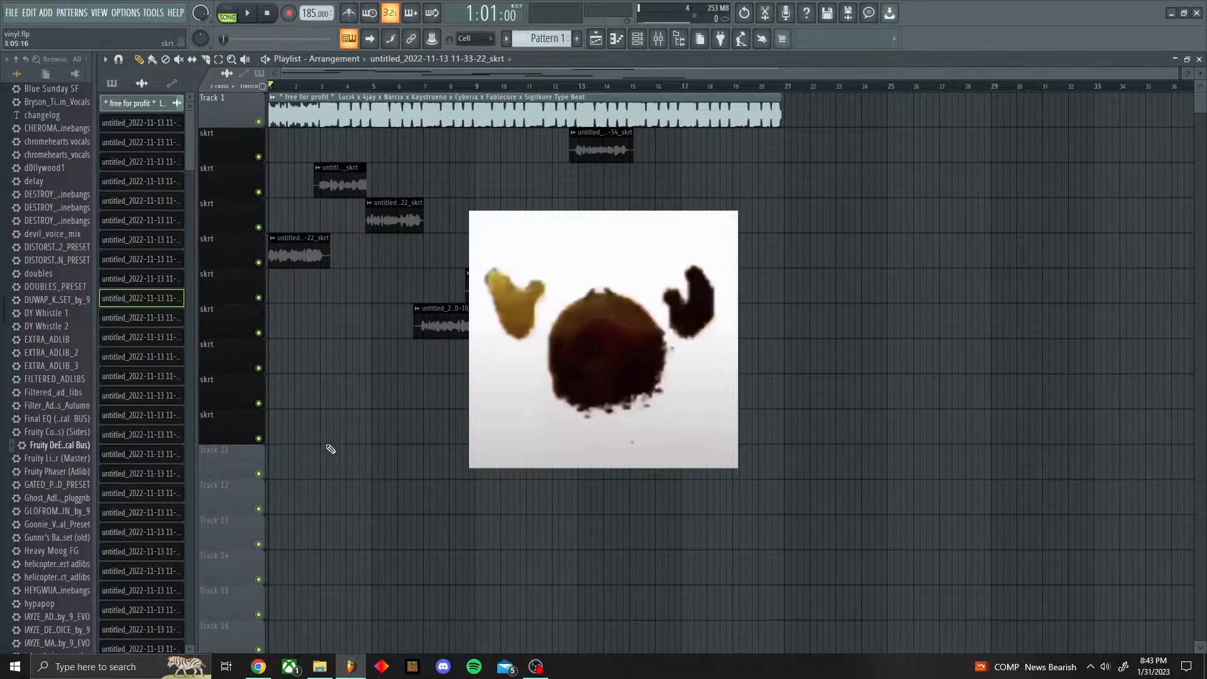
scroll(328, 91, up, 1)
scroll(330, 90, down, 1)
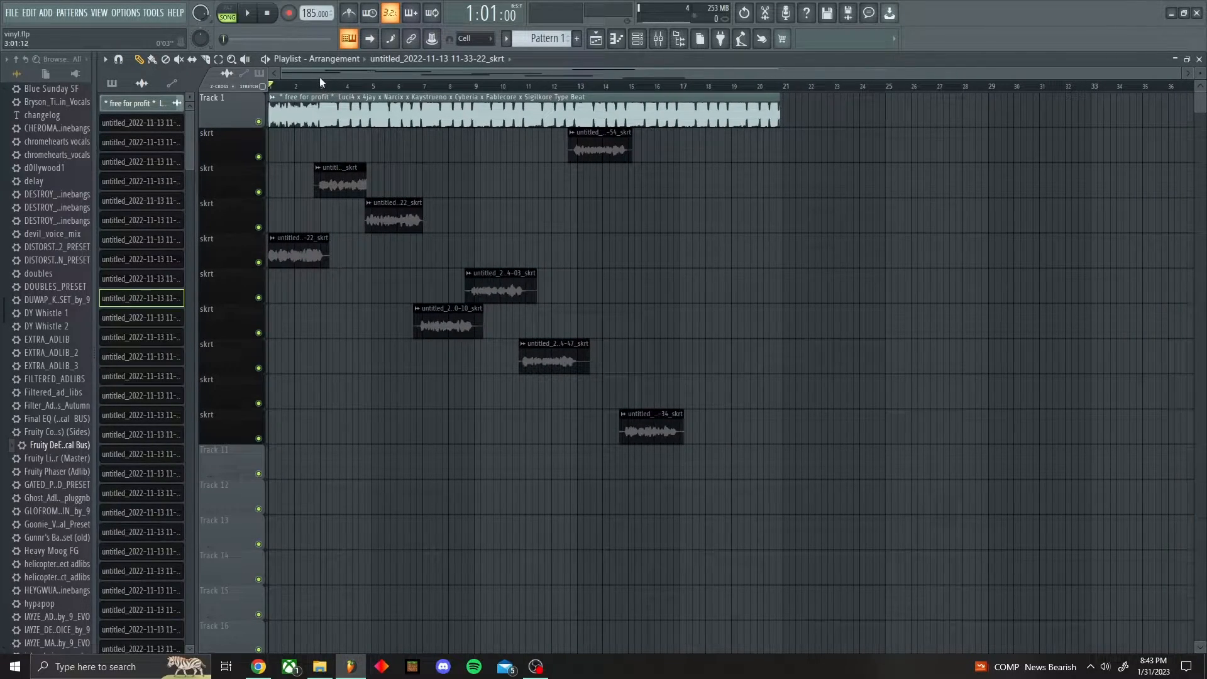
drag(306, 86, 268, 88)
Step: Switch to Chrome and search YouTube for "sigilkore type beat"
click(258, 666)
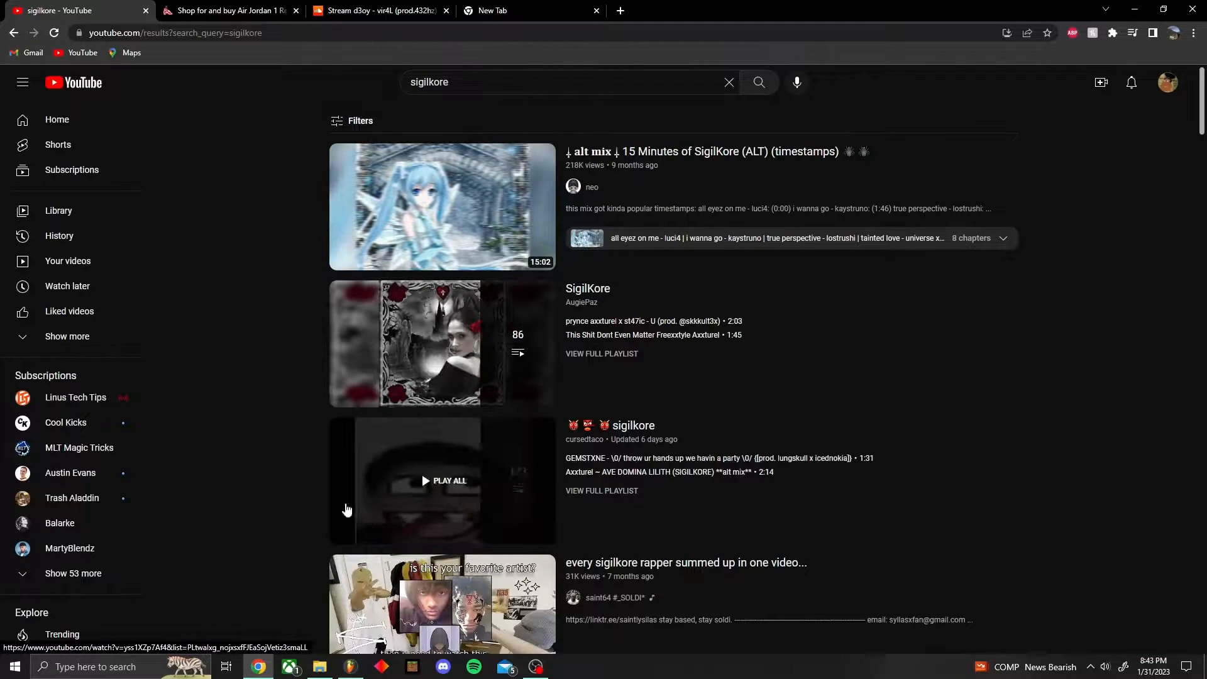
click(445, 82)
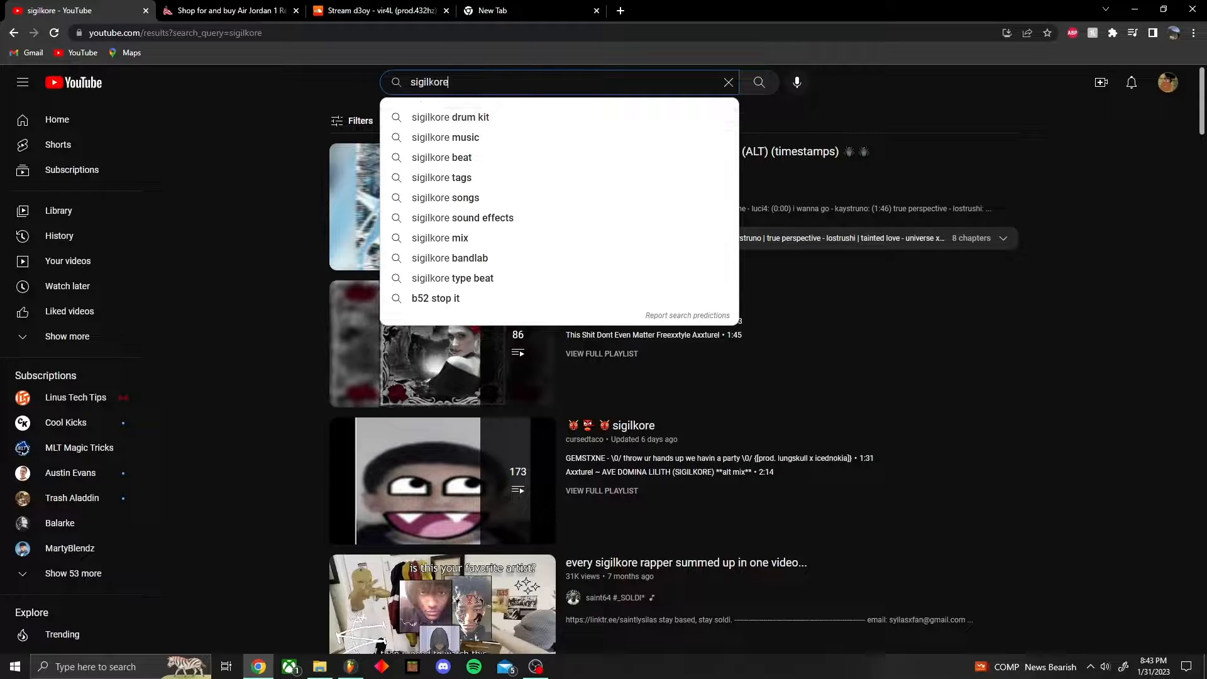
text(tye beat)
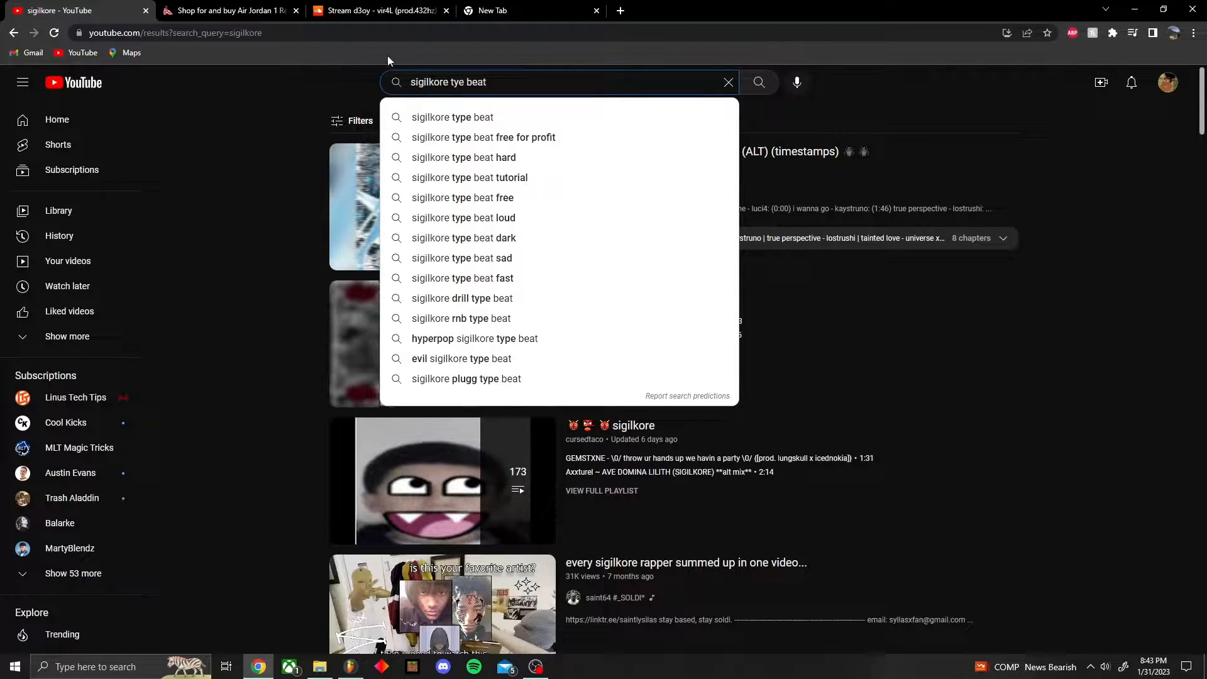
text(p)
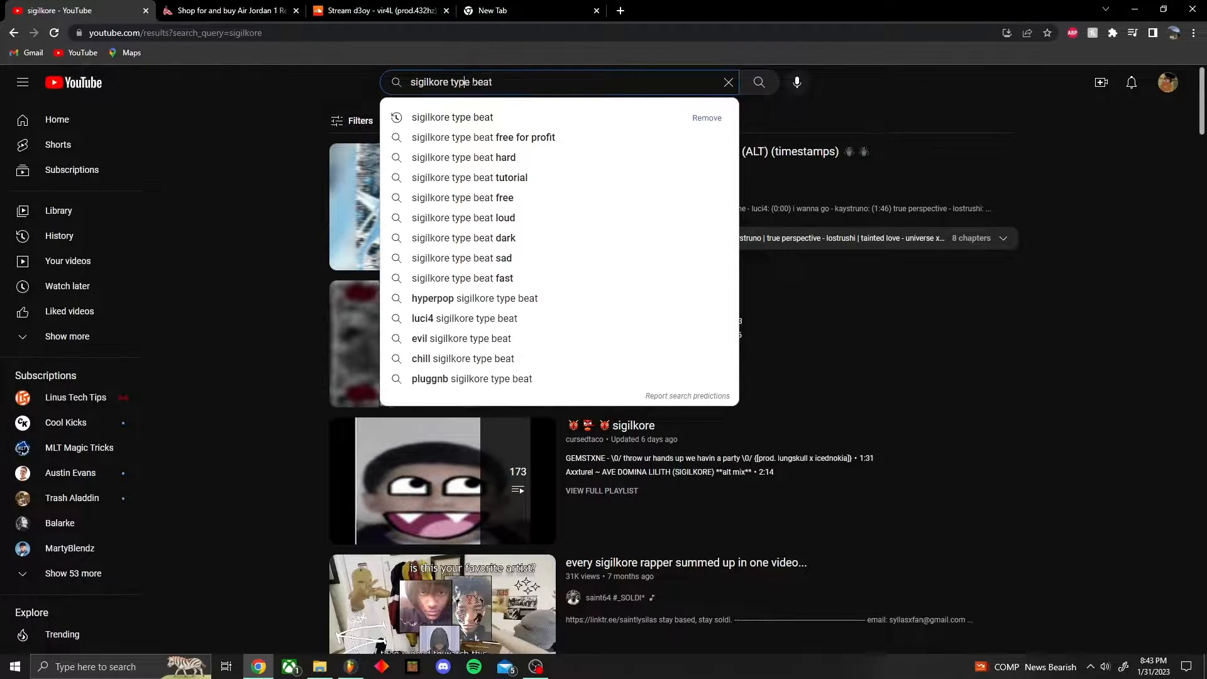
key(Return)
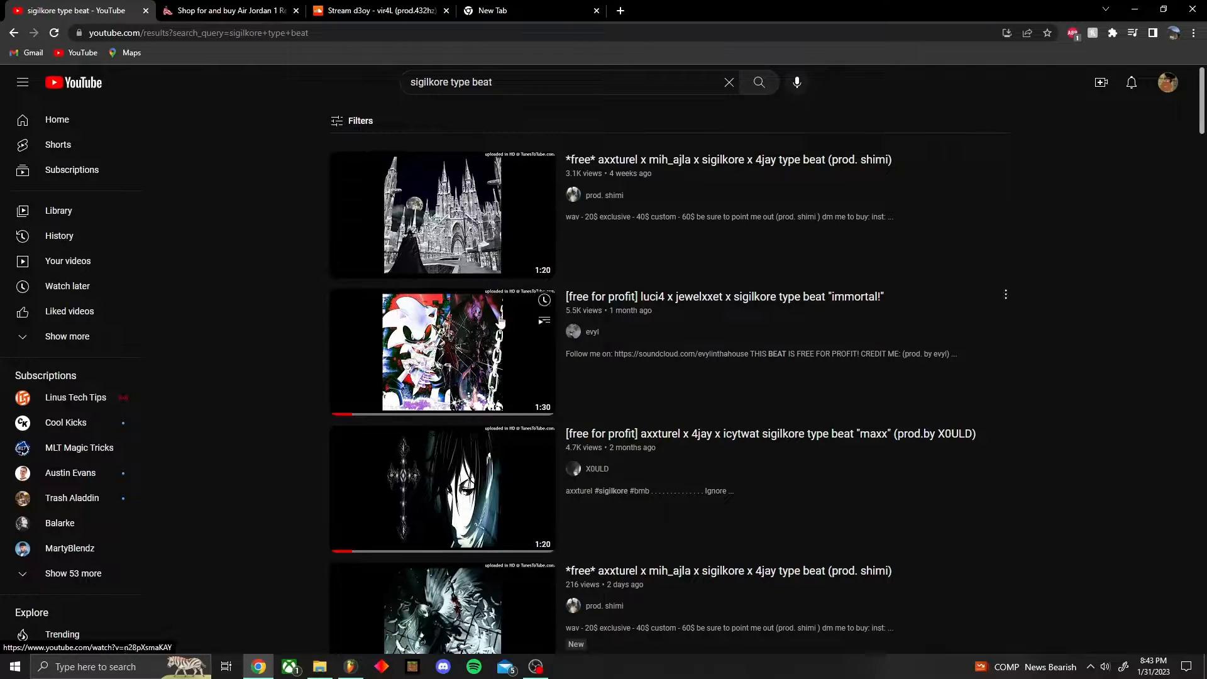
Step: Filter the search results to uploads from this week and preview the "Axxturel x lucifer x sigilkore type beat" video
scroll(425, 293, down, 8)
scroll(352, 136, up, 8)
click(350, 123)
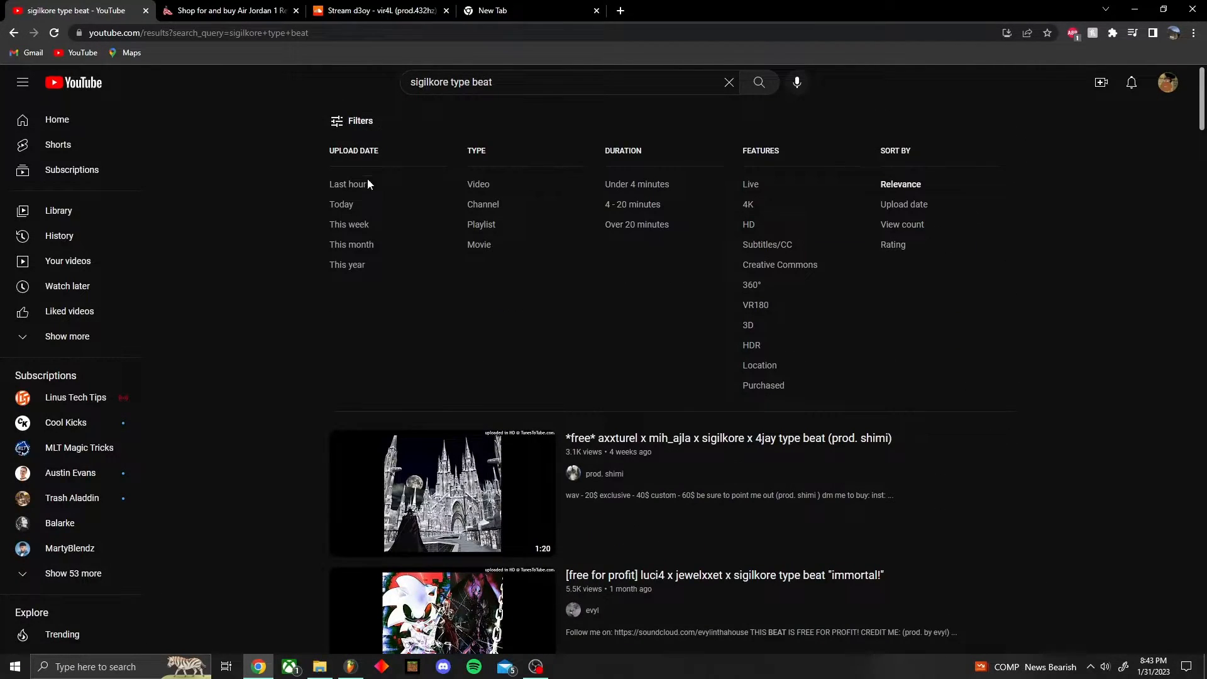
click(352, 228)
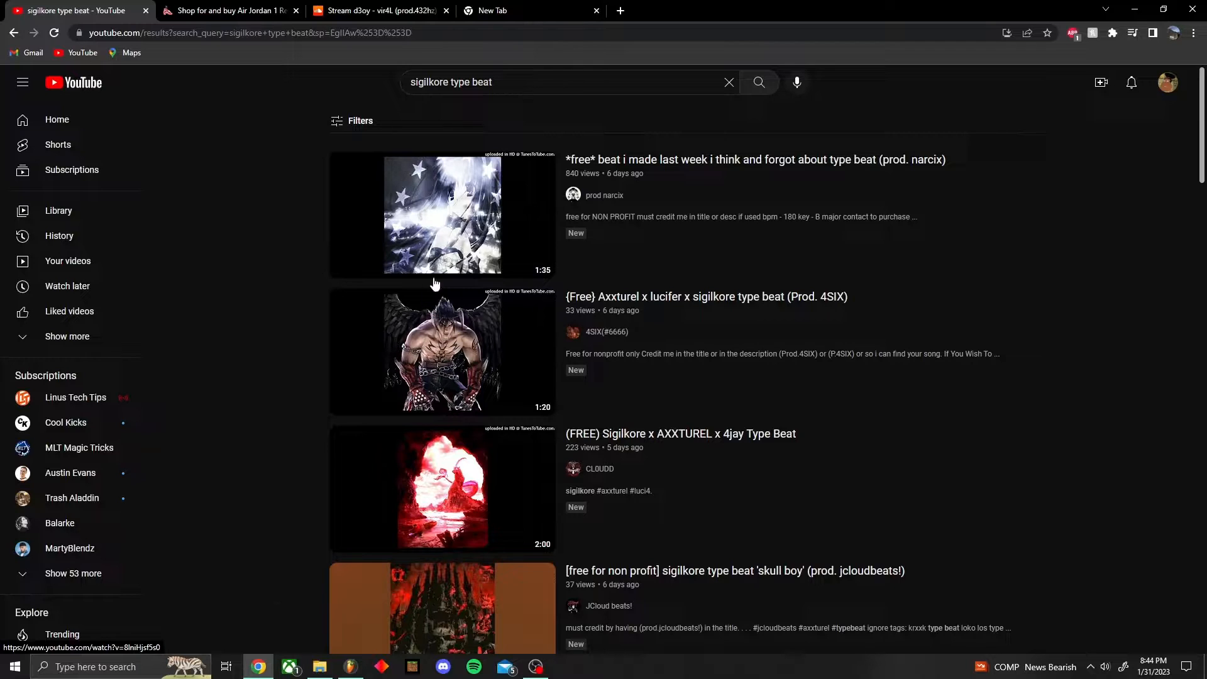
click(440, 352)
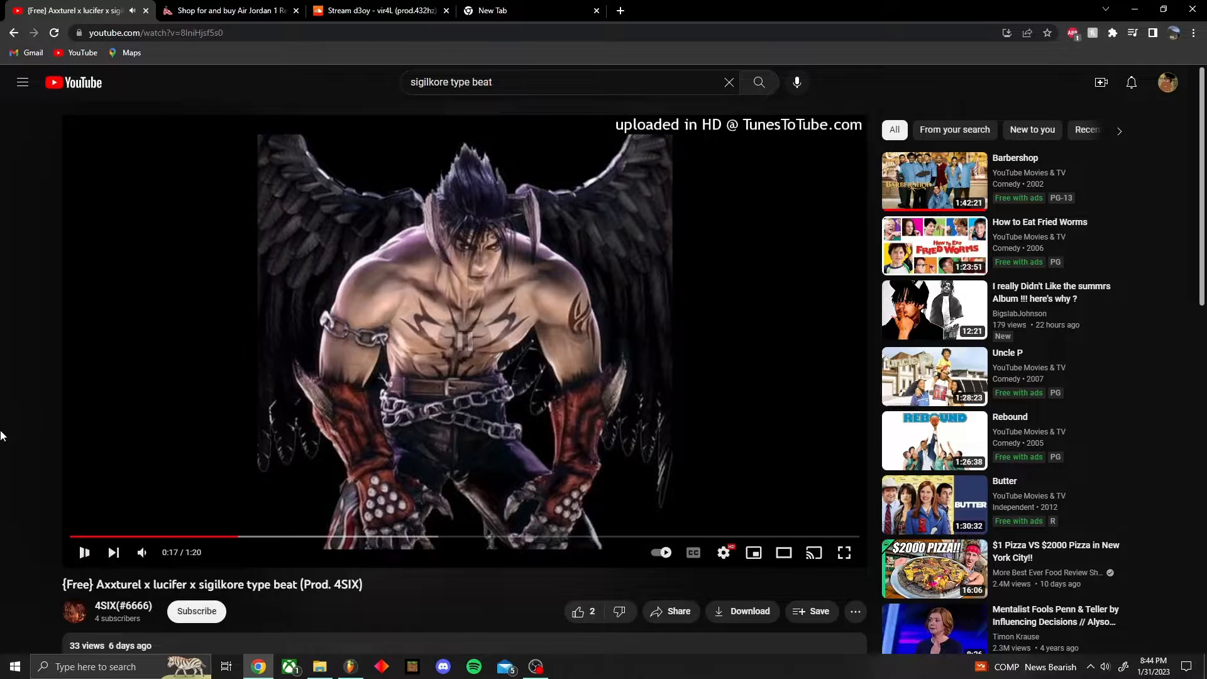
key(alt+Left)
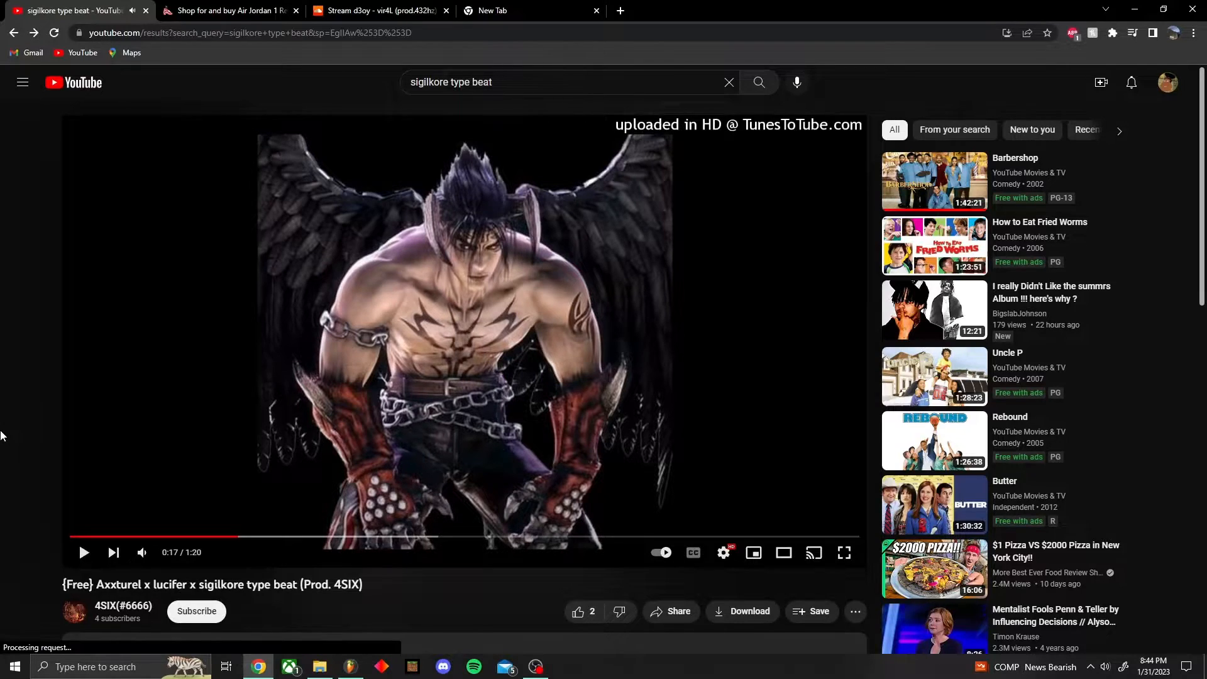
Step: Open the "yt to wav" converter in a new tab, close the Air Jordan tab, and paste the copied YouTube link as the URL
click(620, 10)
click(296, 11)
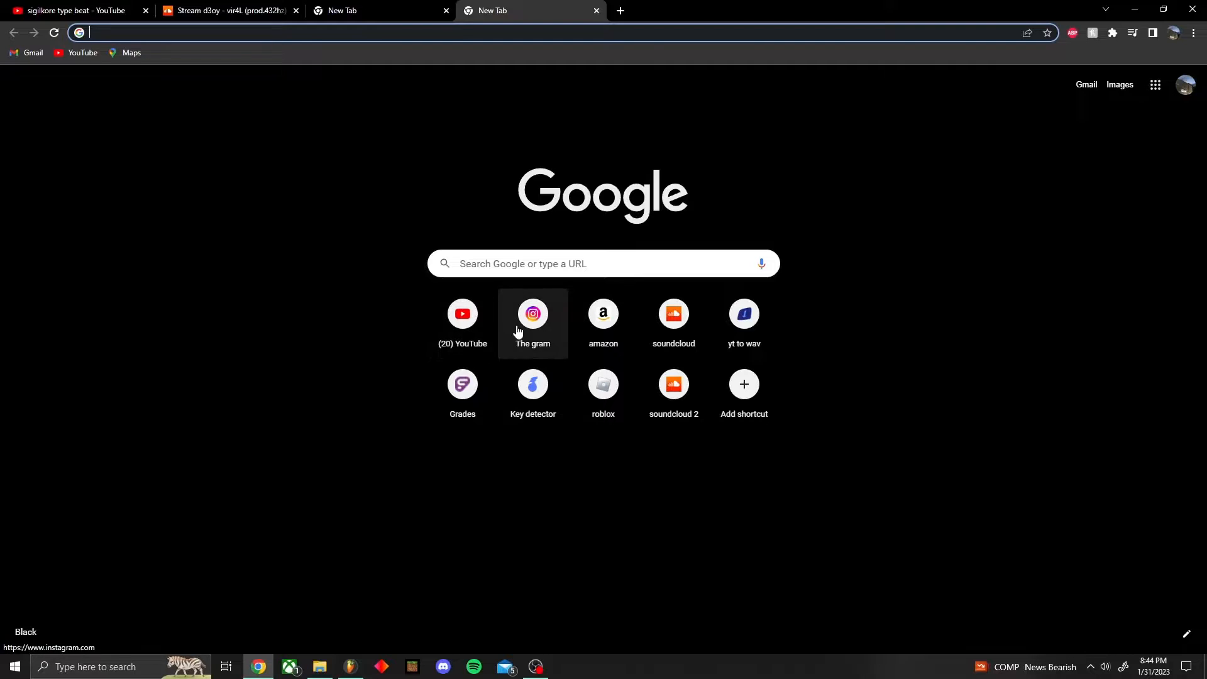
click(745, 317)
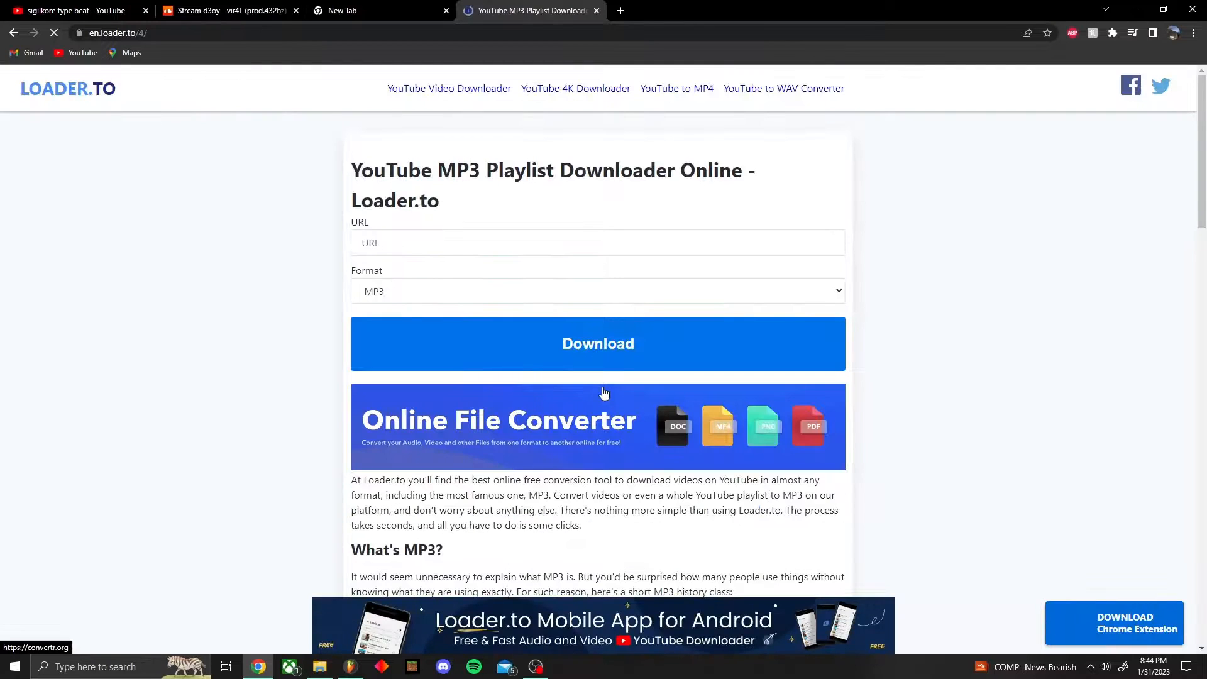
click(462, 239)
right_click(461, 243)
click(491, 340)
Step: Reopen the "Axxturel x lucifer x sigilkore type beat" video, select its address, and return to the converter page
click(82, 14)
click(176, 40)
click(279, 152)
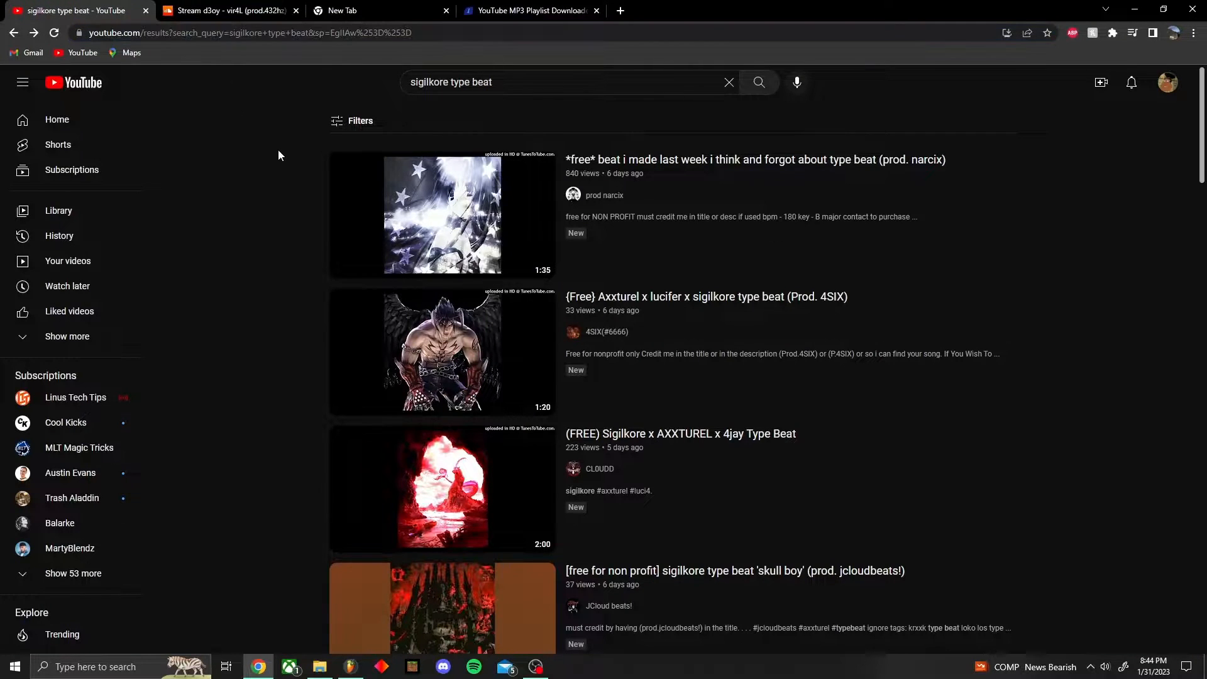
click(348, 348)
click(189, 33)
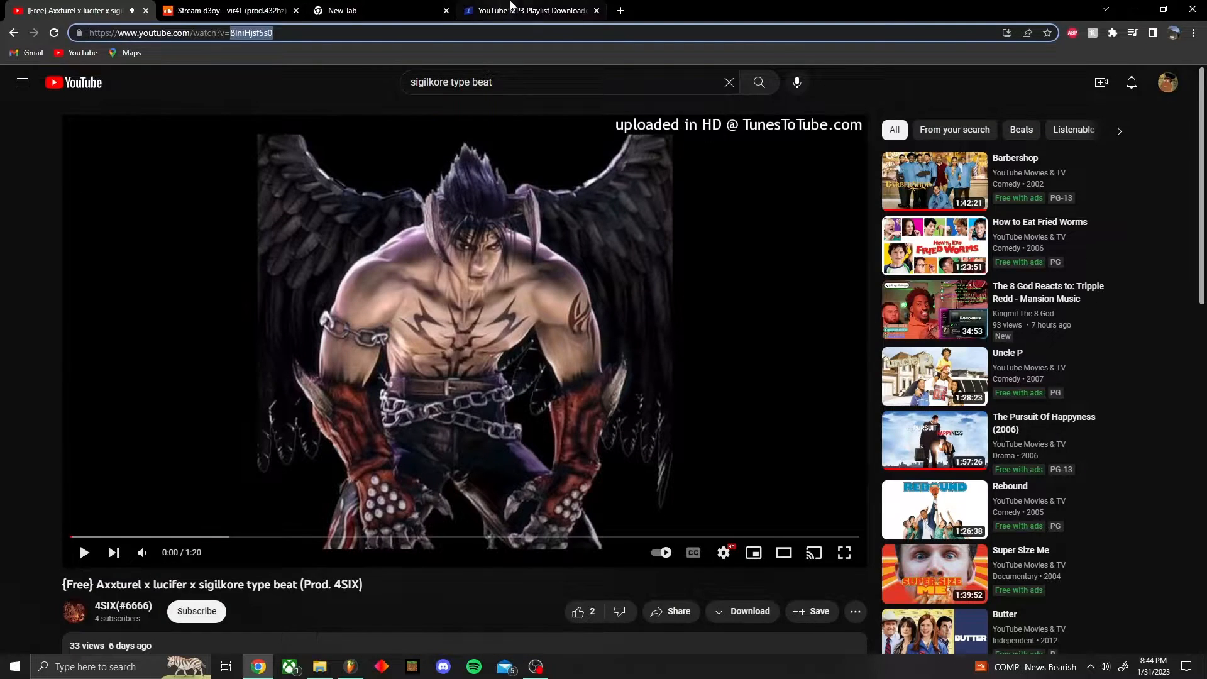
click(531, 11)
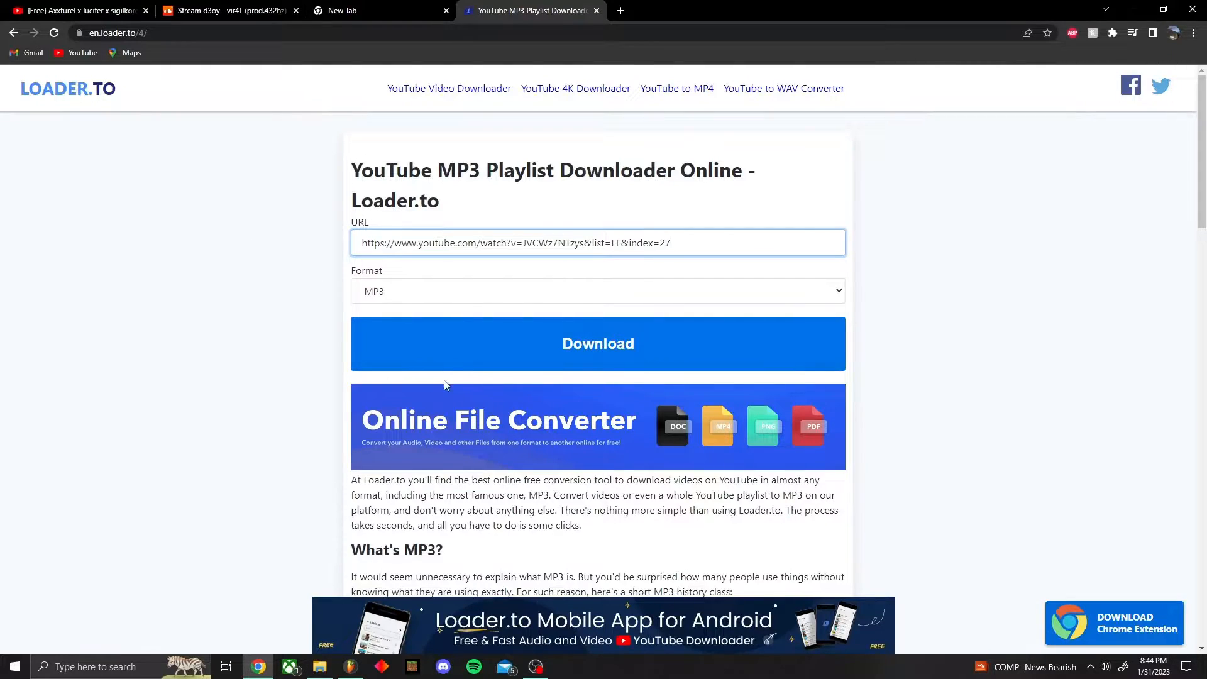
Step: Try converting the pasted YouTube link to MP3, and close the converter tab
scroll(452, 384, down, 3)
scroll(442, 435, up, 2)
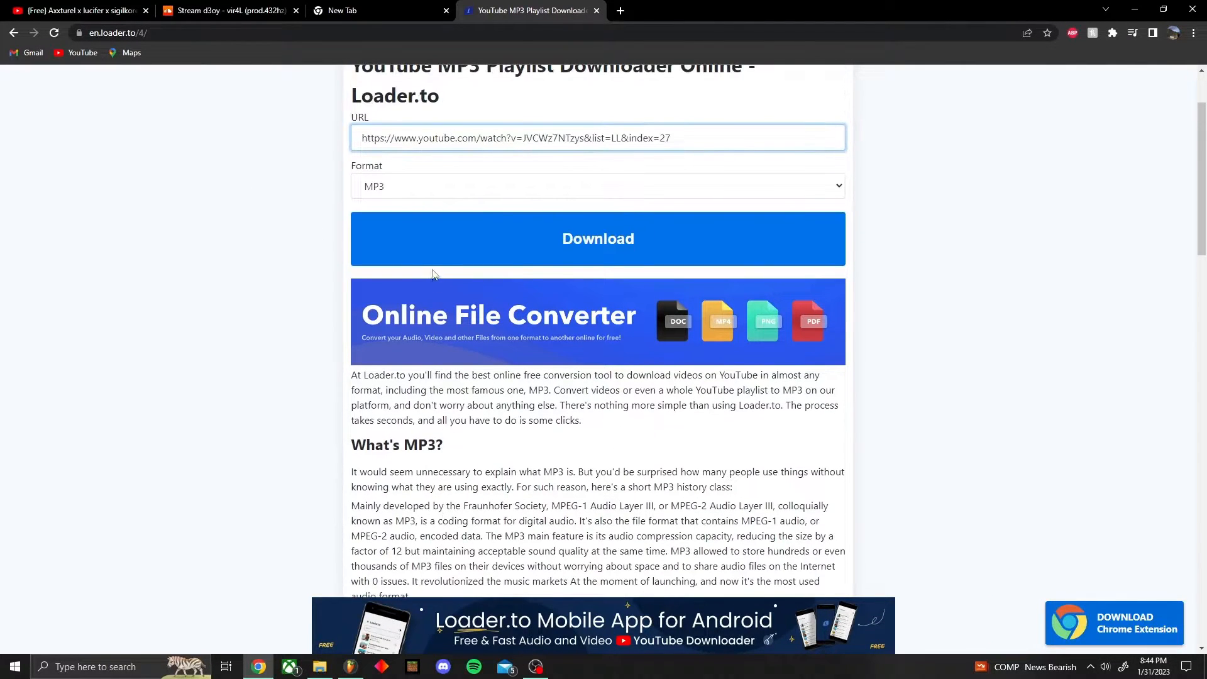
click(434, 251)
scroll(453, 304, down, 2)
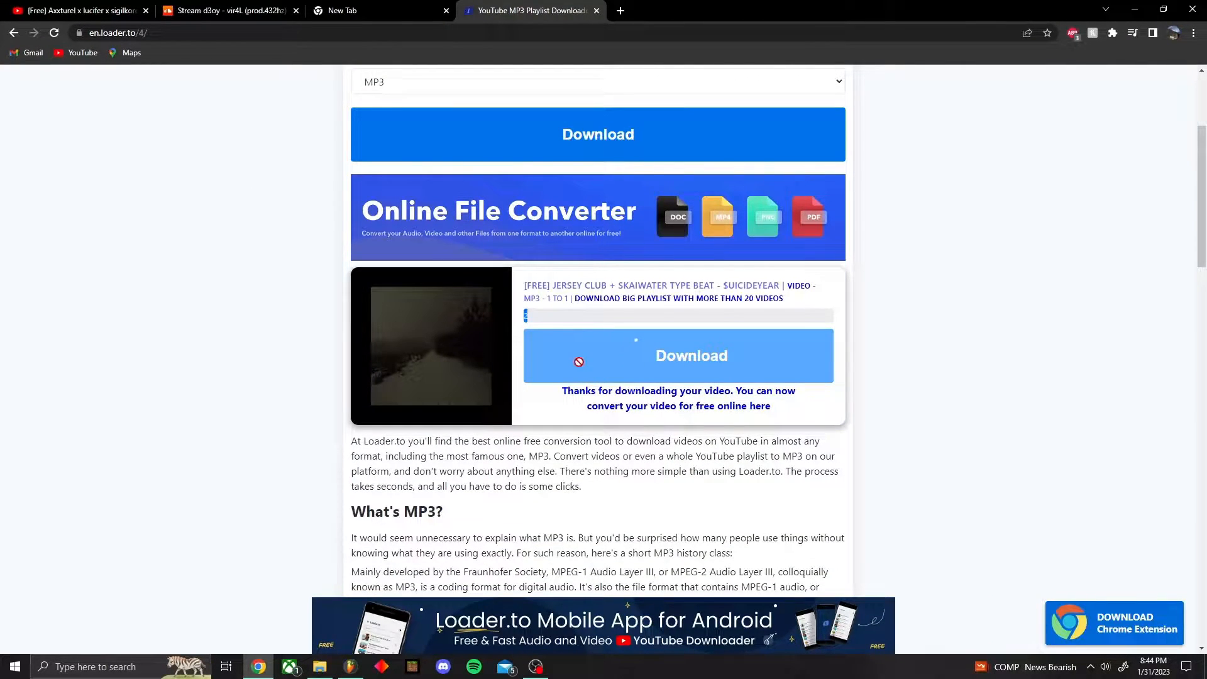
key(ctrl+w)
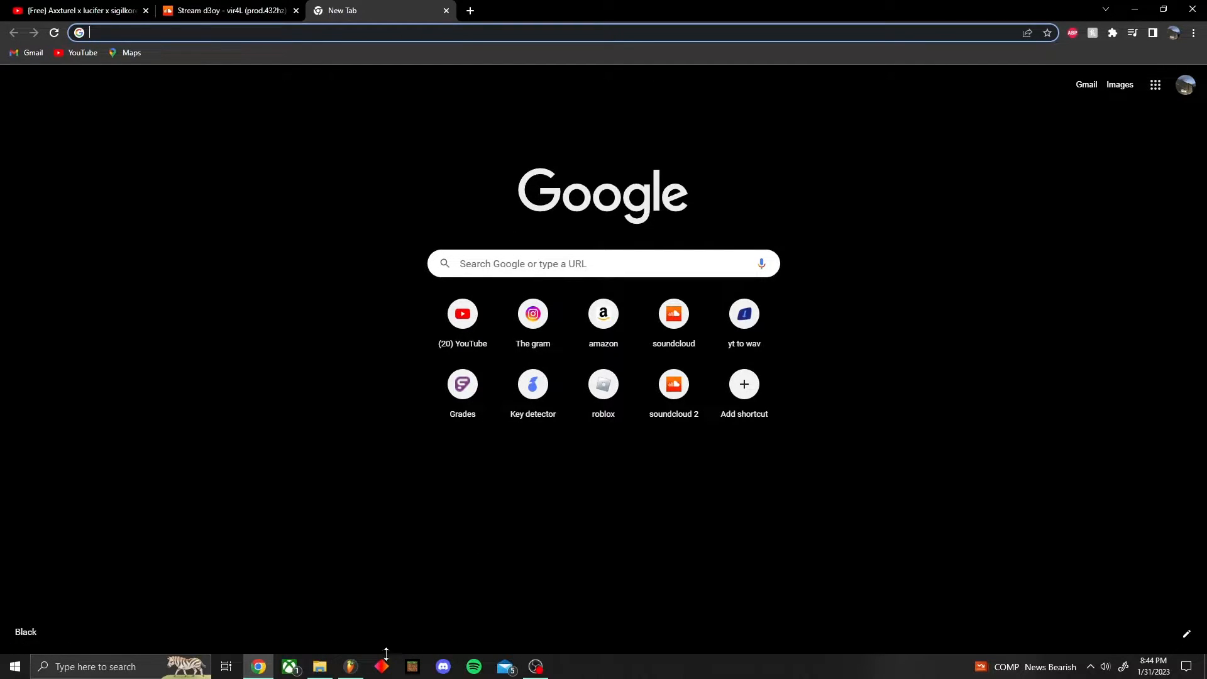
Step: Switch to FL Studio and bring up the Downloads folder in File Explorer over the playlist, moved clear of the first clips
click(350, 667)
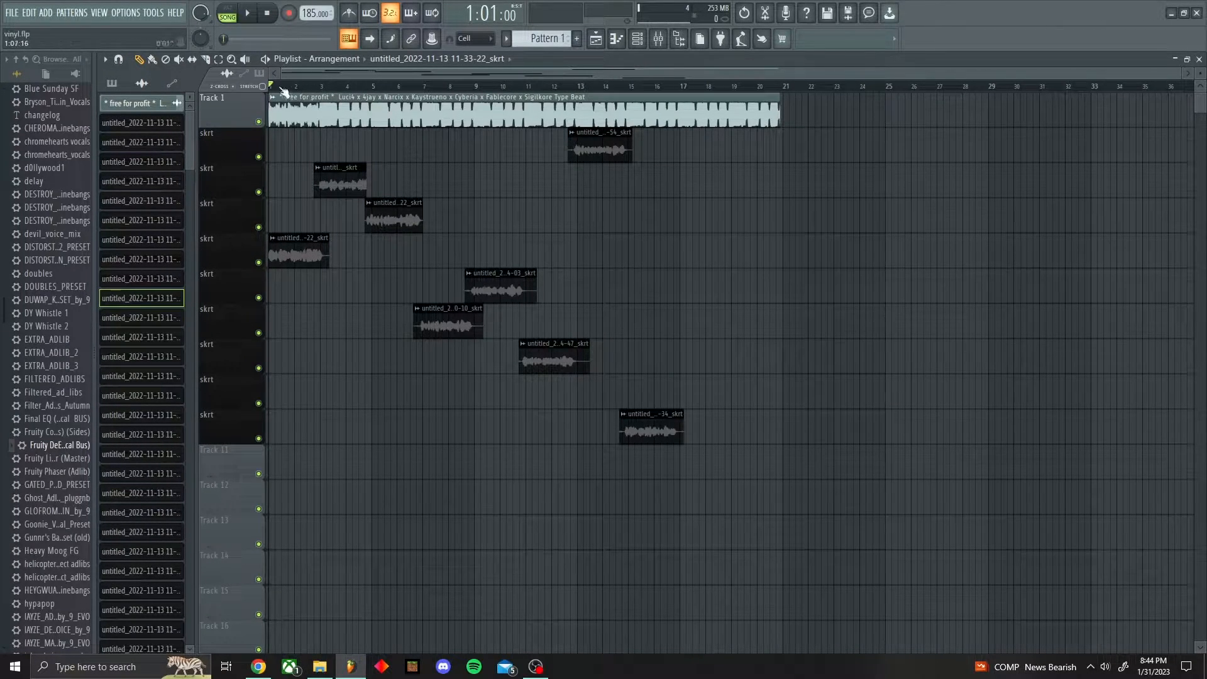
scroll(278, 91, up, 3)
scroll(277, 92, down, 3)
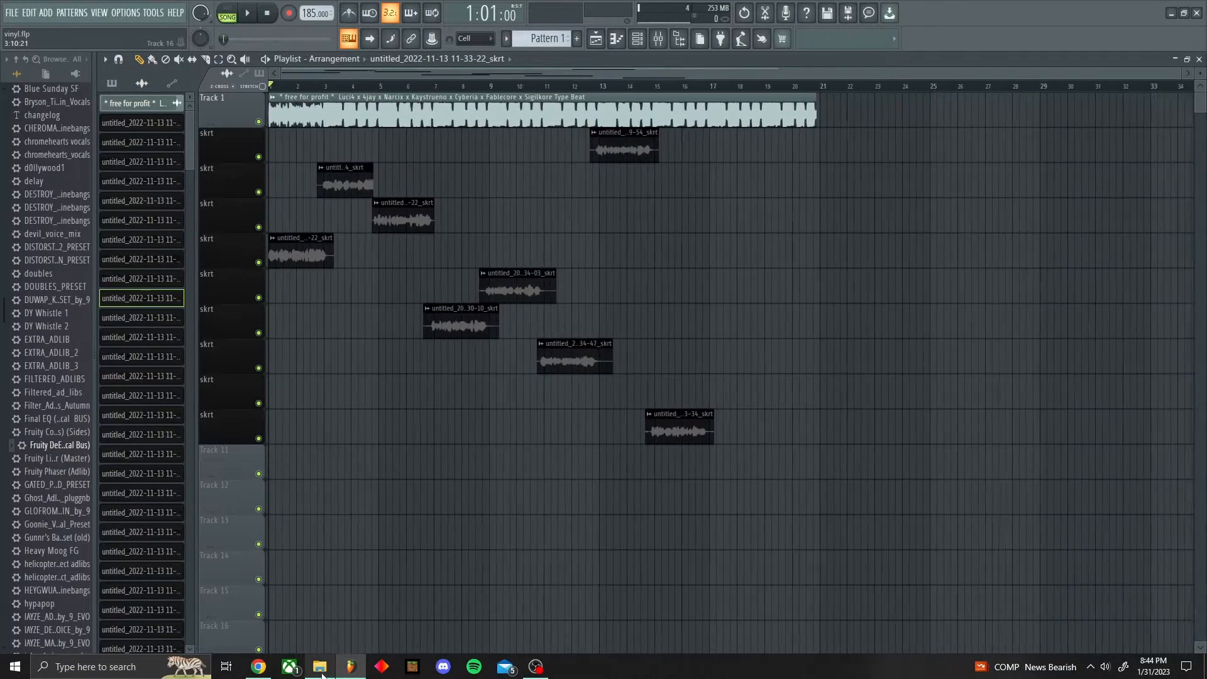
click(317, 668)
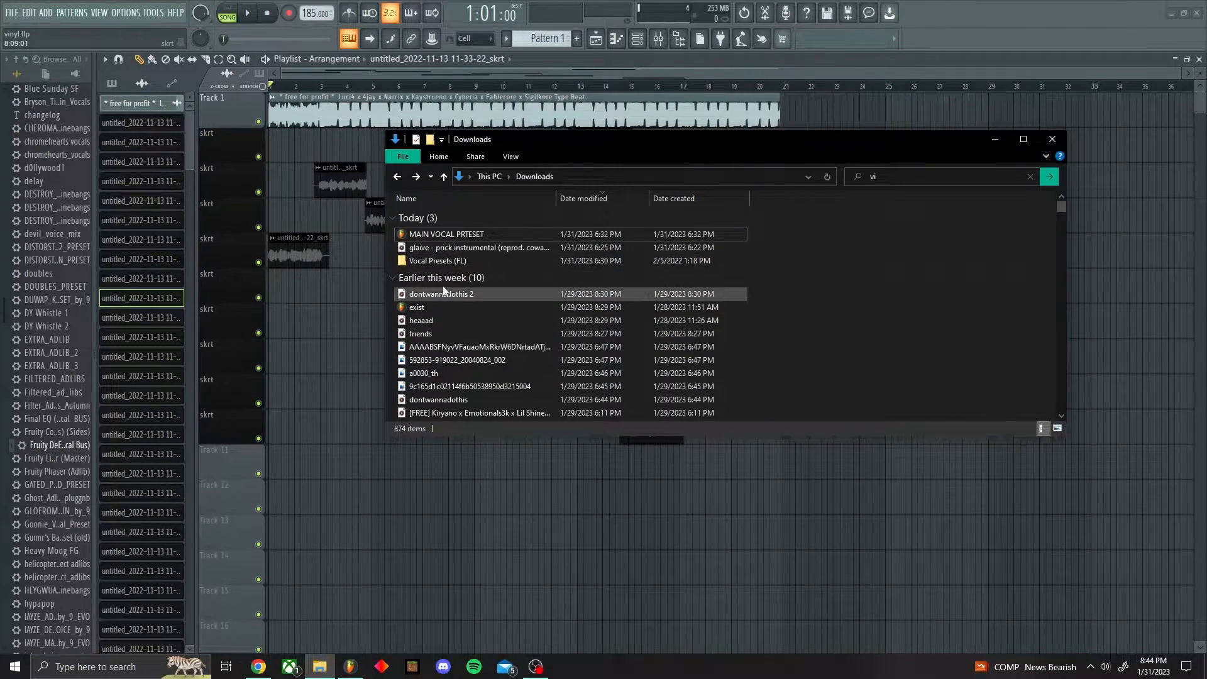
drag(618, 141, 741, 126)
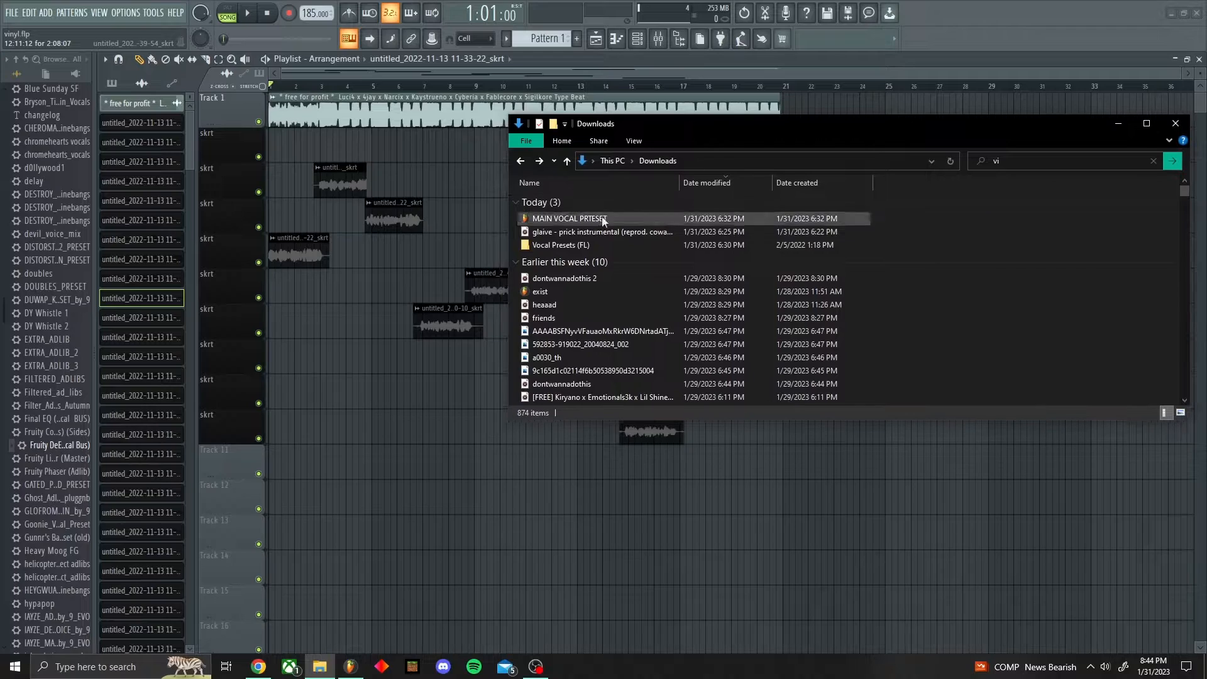
double_click(587, 237)
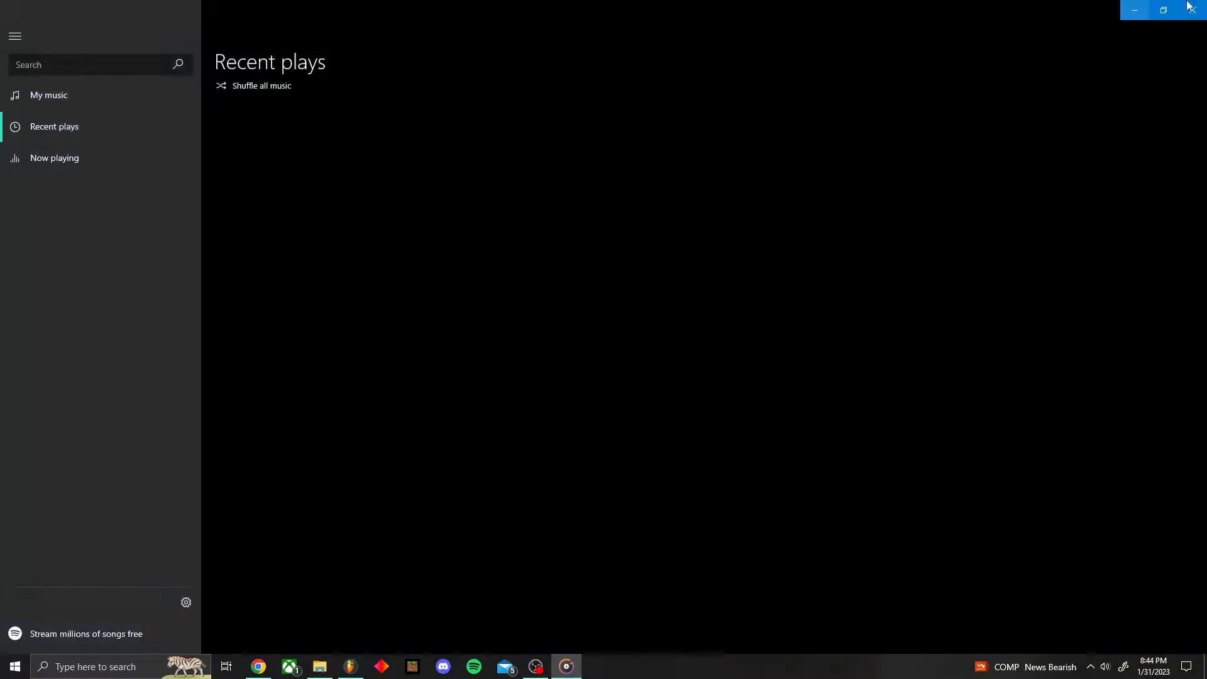
click(1190, 6)
drag(595, 229, 651, 232)
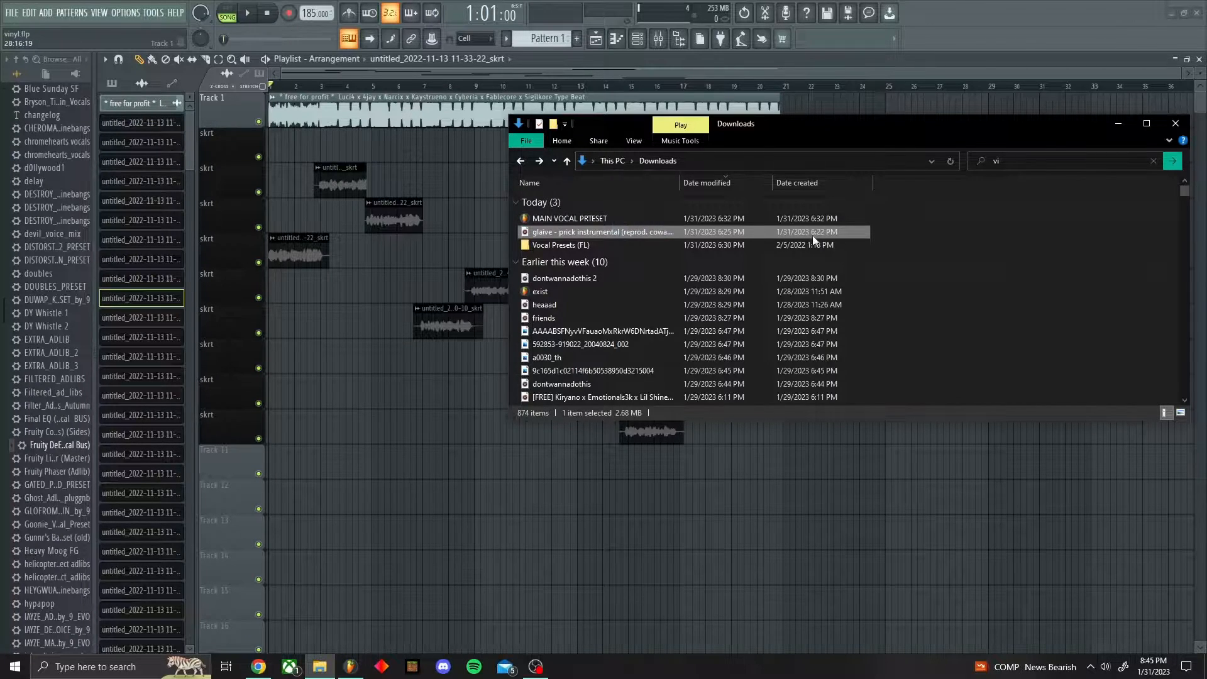
key(alt+Left)
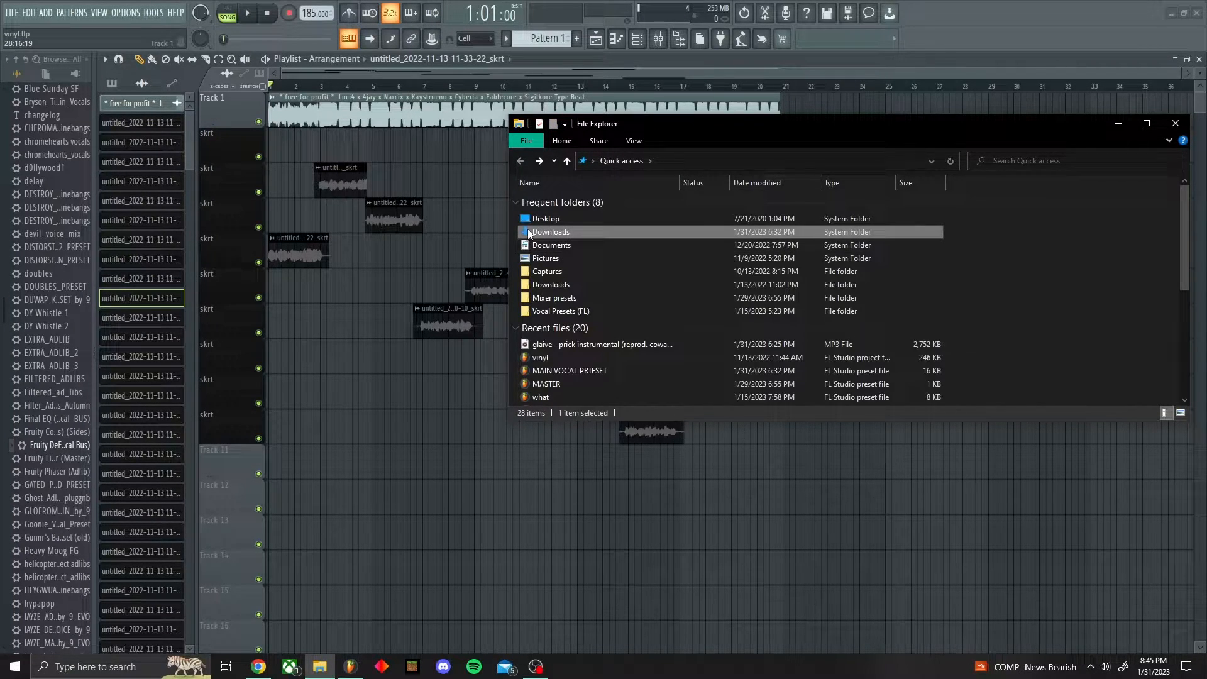
double_click(547, 232)
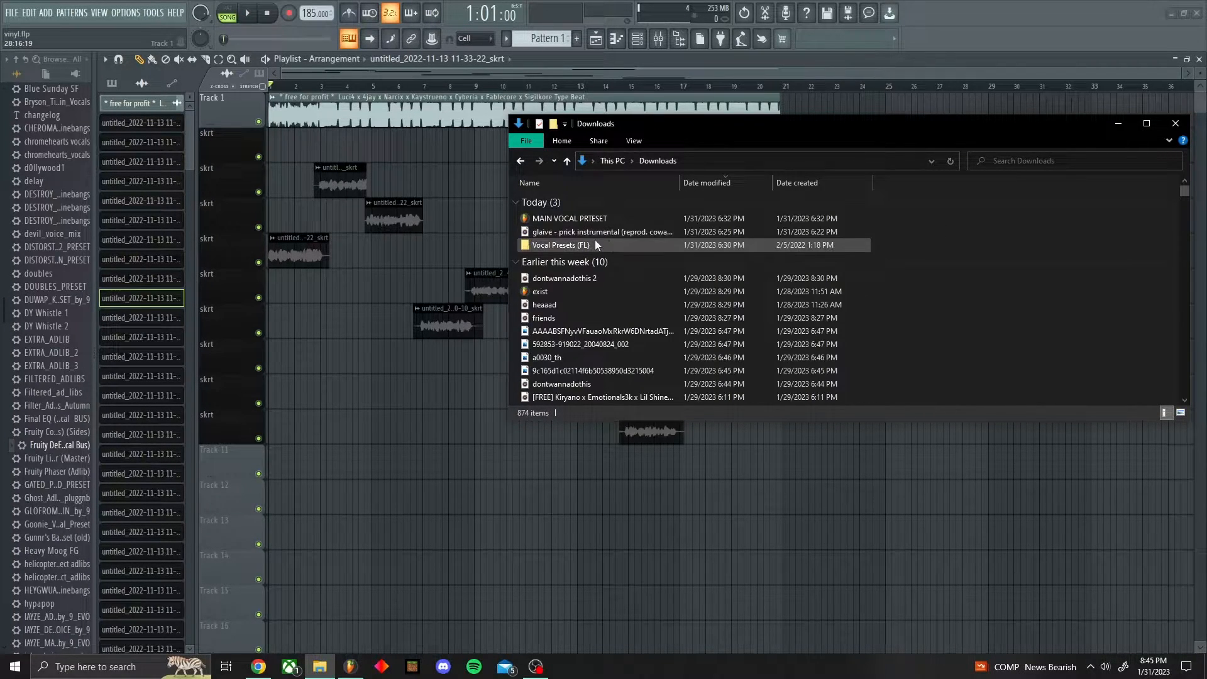
Step: Import the "glaive - prick instrumental" MP3 from Downloads onto Track 1, just after bar 22
click(563, 233)
drag(662, 512, 829, 93)
scroll(829, 92, up, 8)
scroll(828, 90, up, 5)
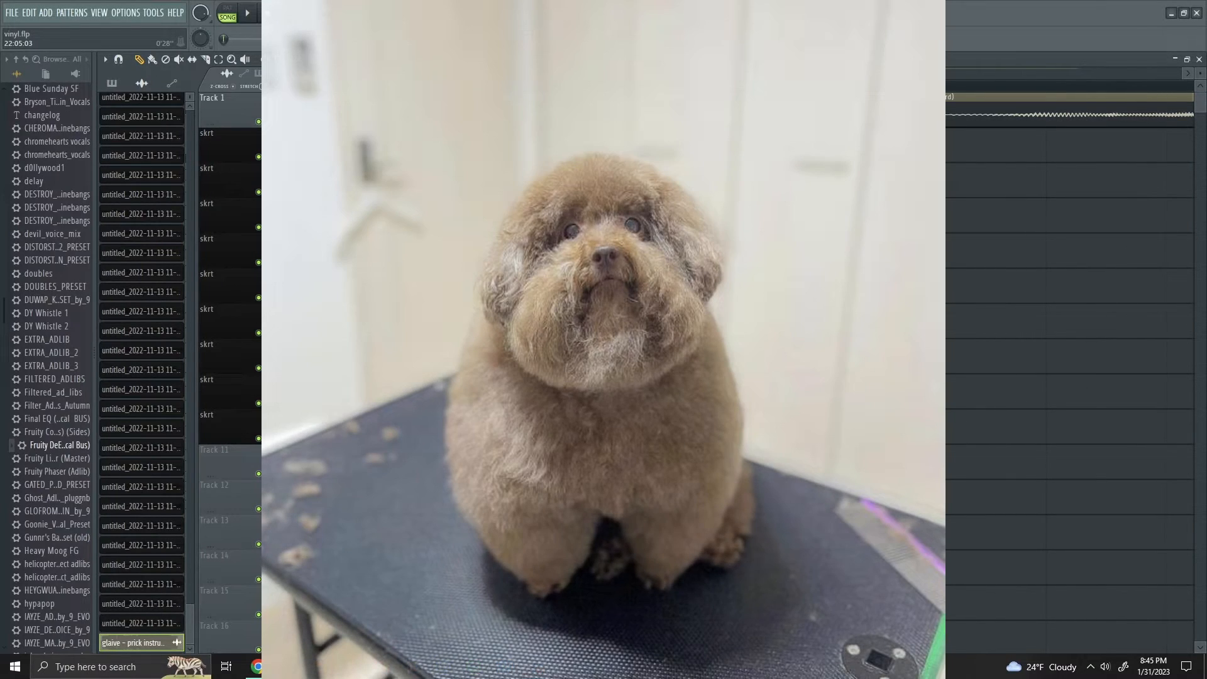
drag(795, 88, 943, 141)
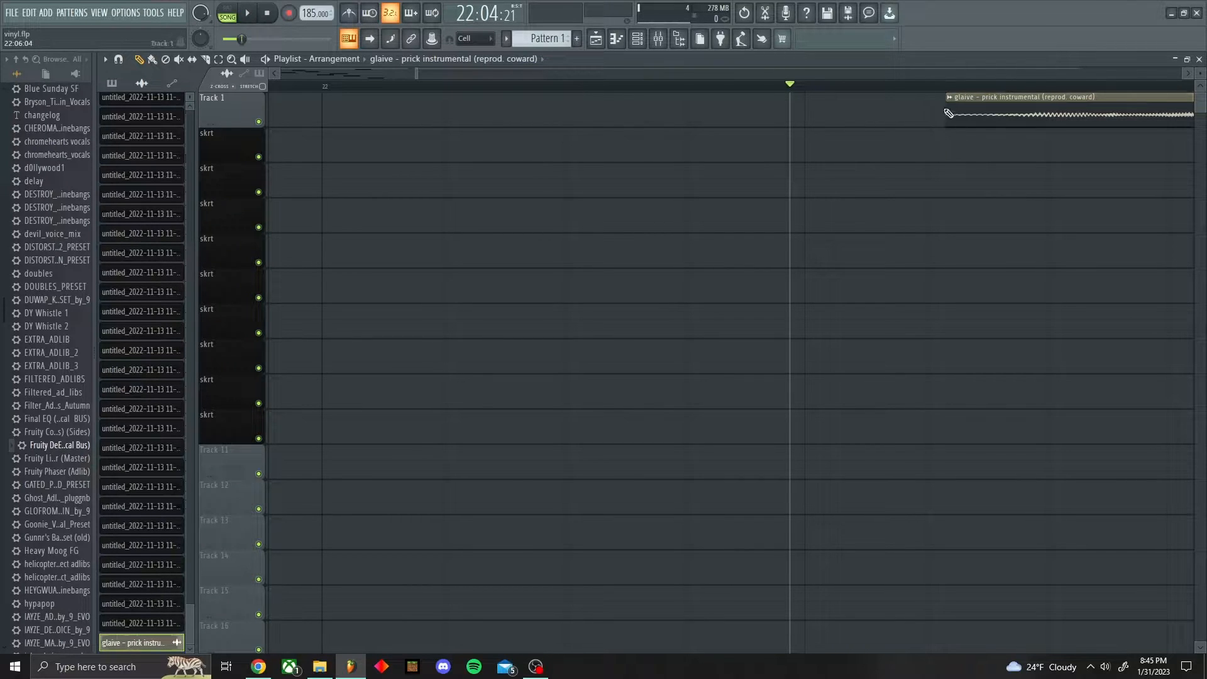
Step: Delete the glaive - prick instrumental clip from Track 1 and return the playhead to the start of the song
right_click(1069, 116)
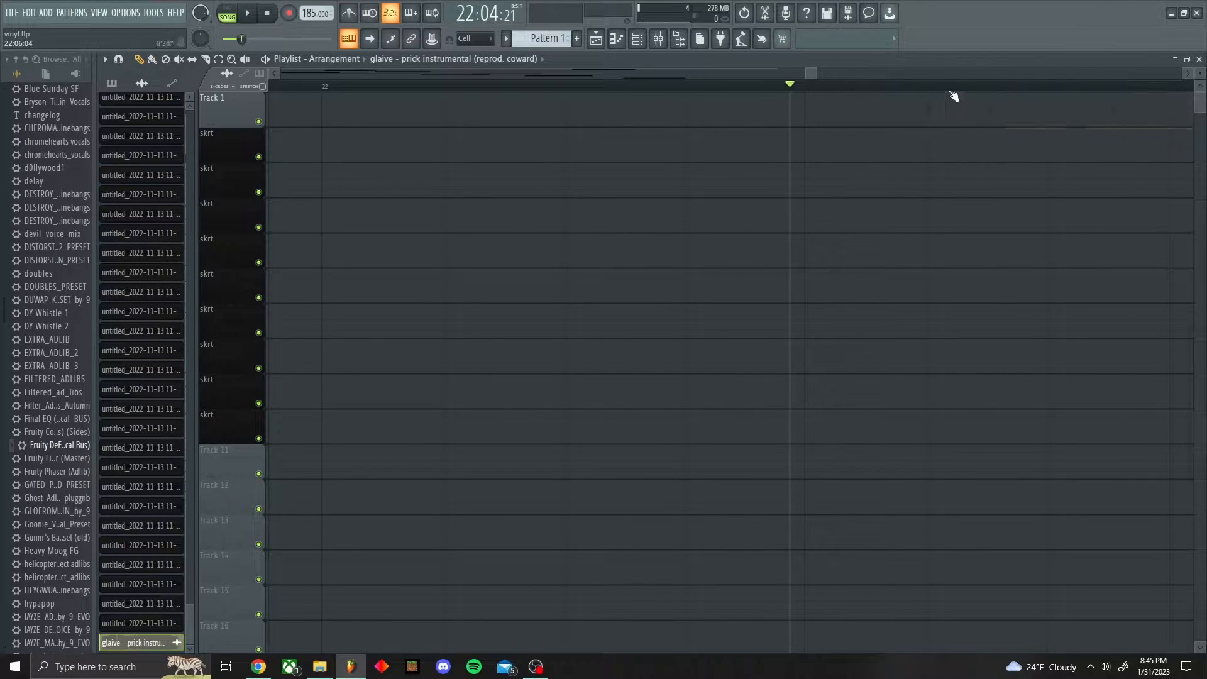
scroll(951, 97, down, 10)
click(271, 86)
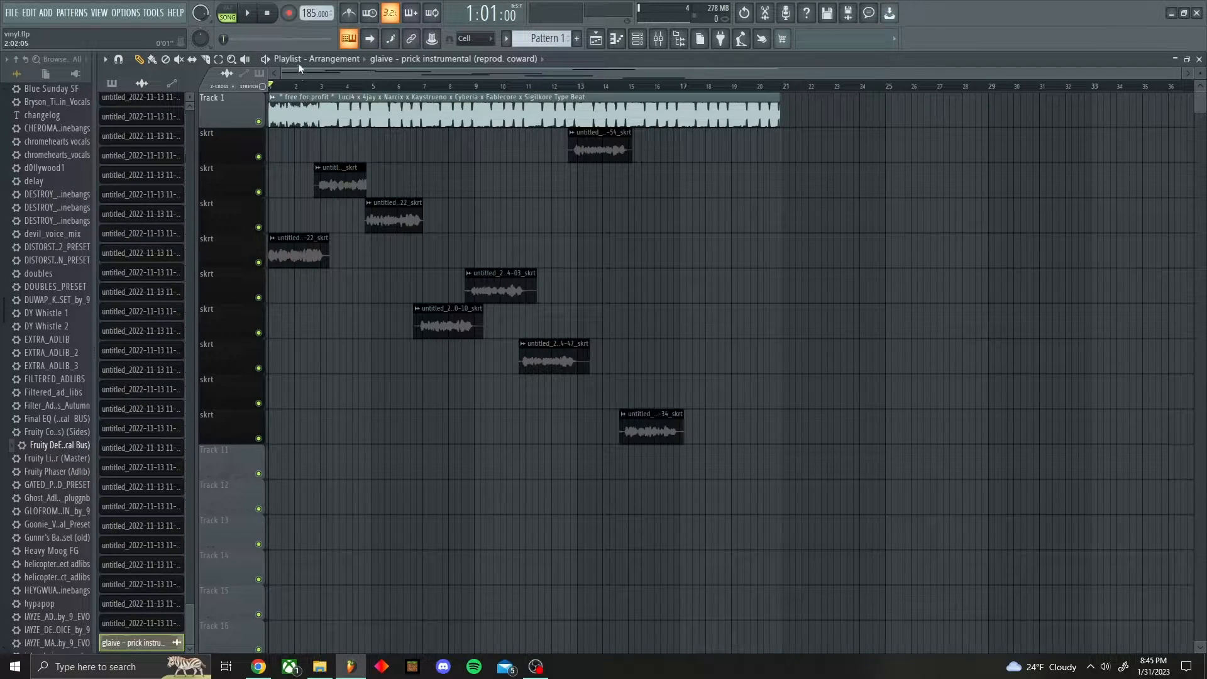
Step: Analyze the "glaive - prick instrumental" MP3 from Downloads in Tunebat's Song Key & BPM Finder in Chrome, and return to FL Studio
click(258, 666)
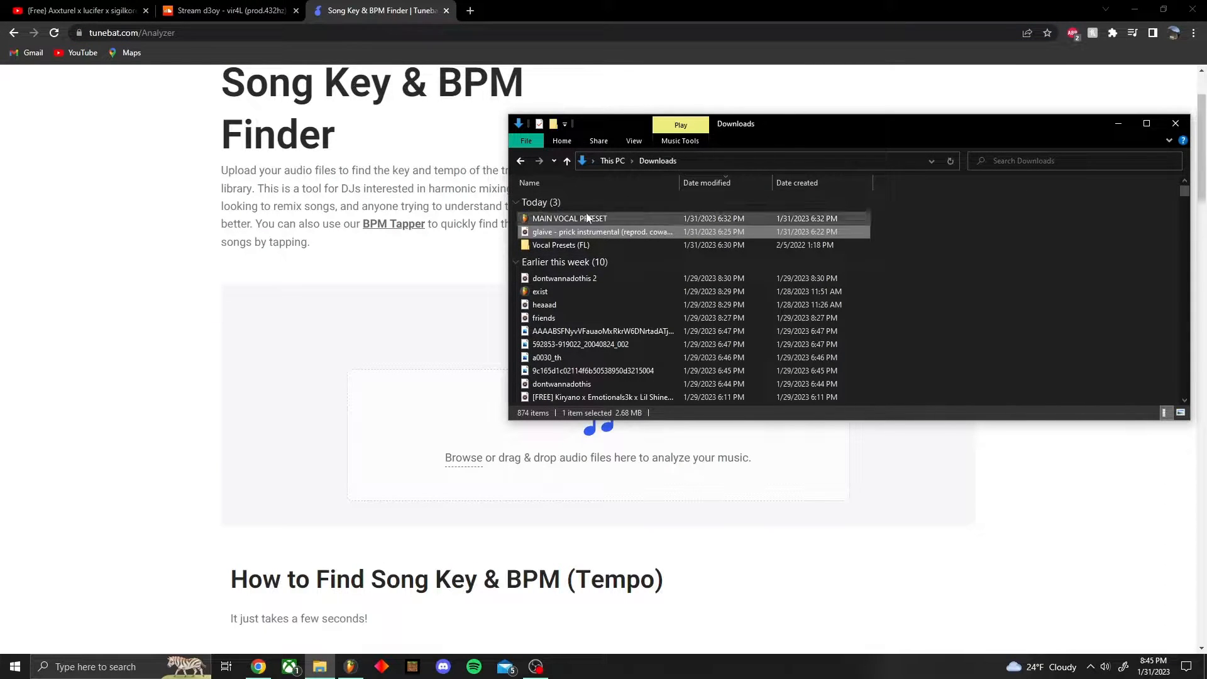
drag(572, 234, 469, 445)
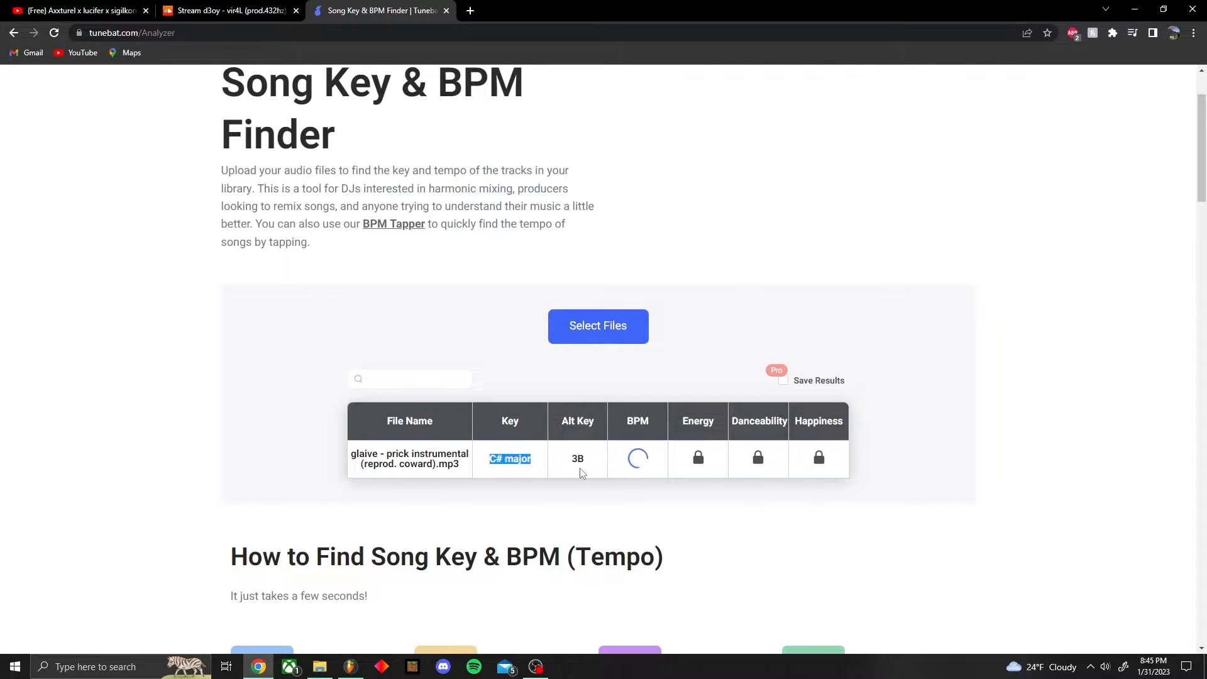
click(350, 667)
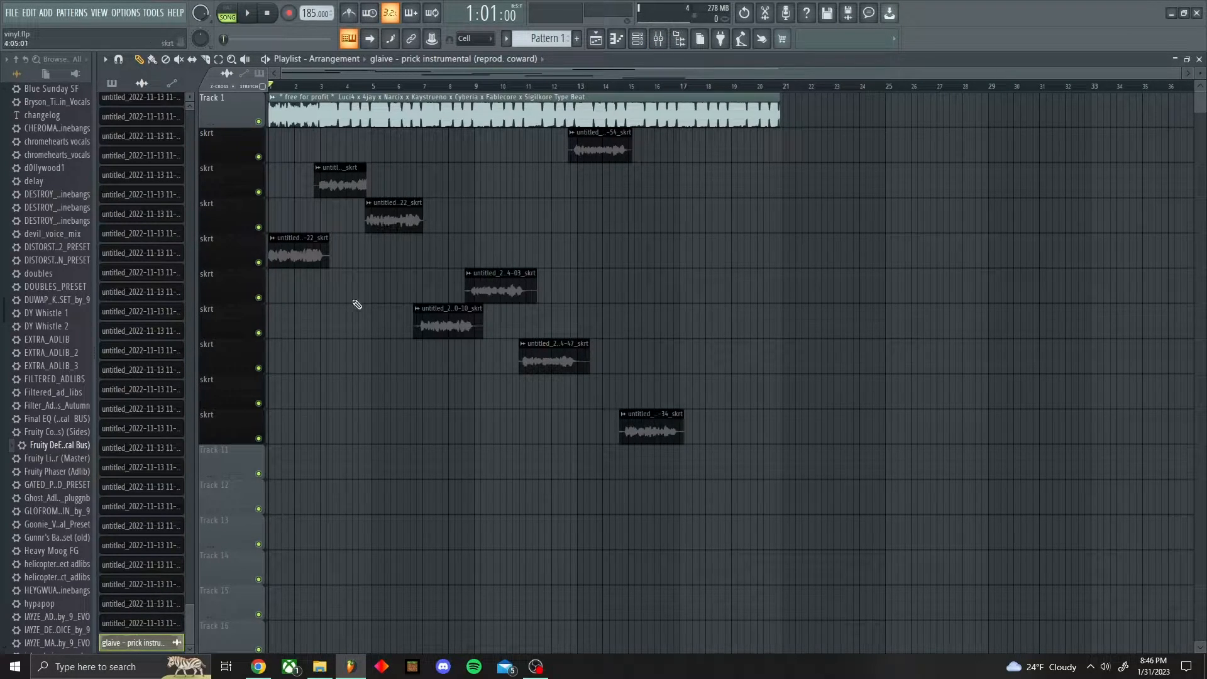
Step: Open the mixer, select the skrt insert, look at its Auto-Tune Artist plugin, and close the mixer again
click(659, 39)
drag(423, 322, 390, 245)
click(430, 366)
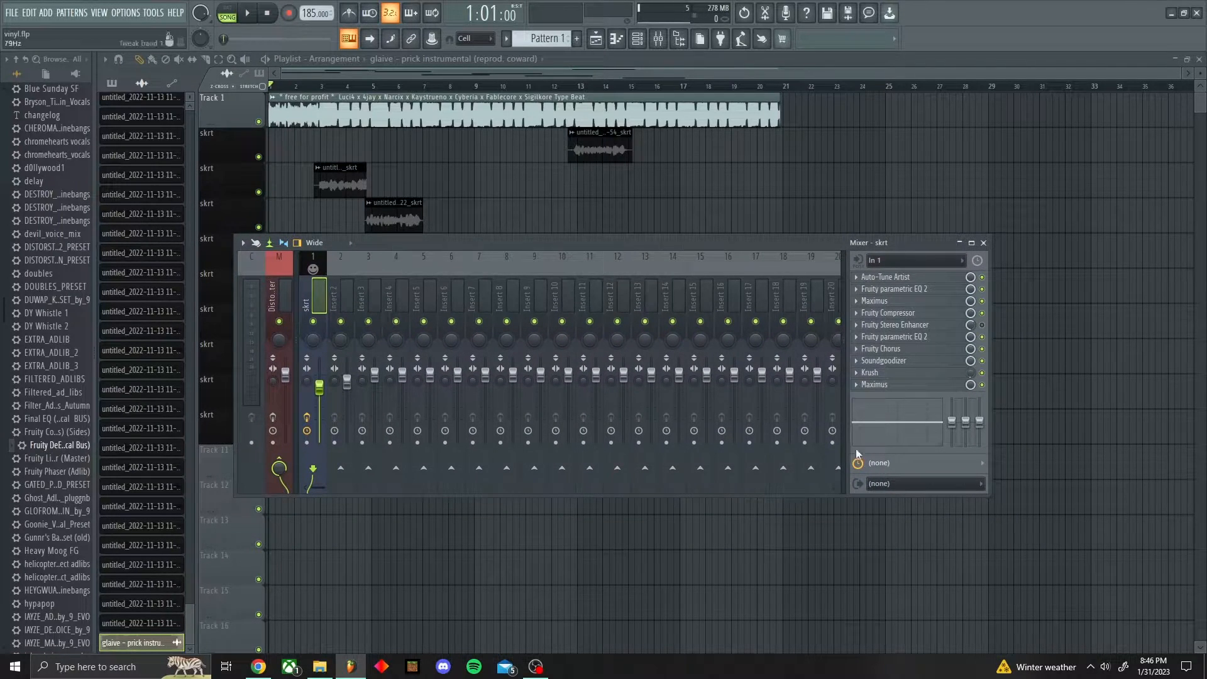
click(909, 276)
click(909, 276)
key(F9)
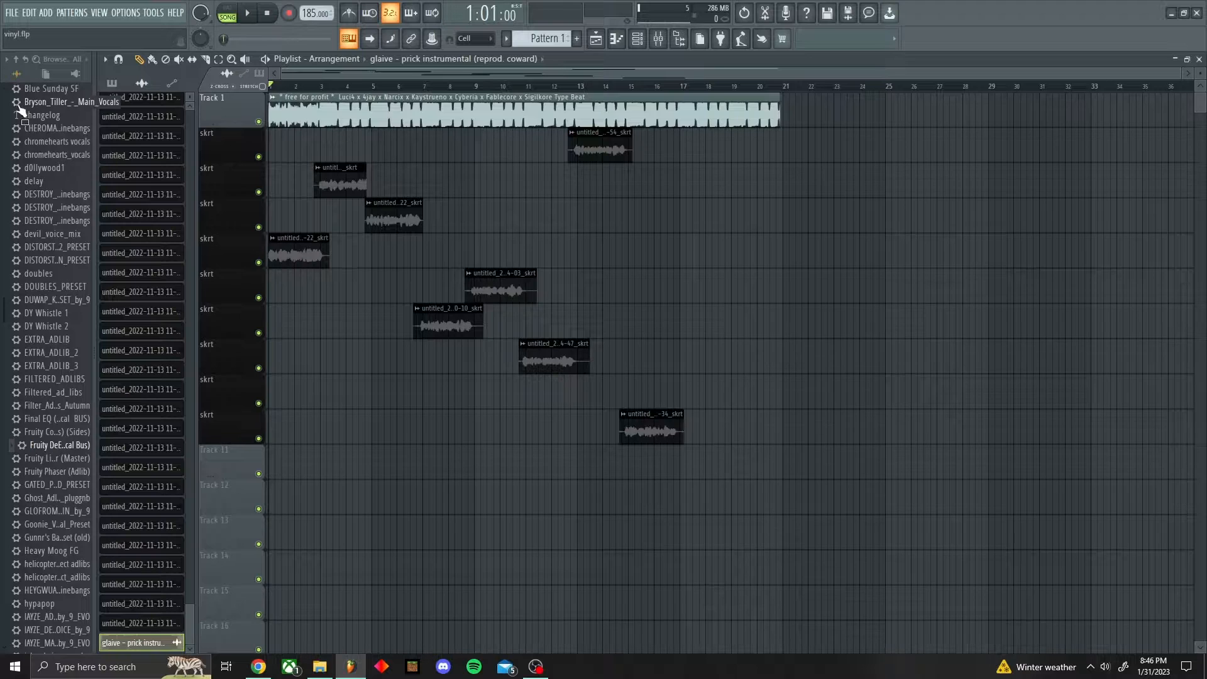
Step: Play the song from bar 1 with the beat on Track 1 unmuted, and stop playback in bar 6
click(259, 121)
click(258, 121)
drag(357, 85, 210, 88)
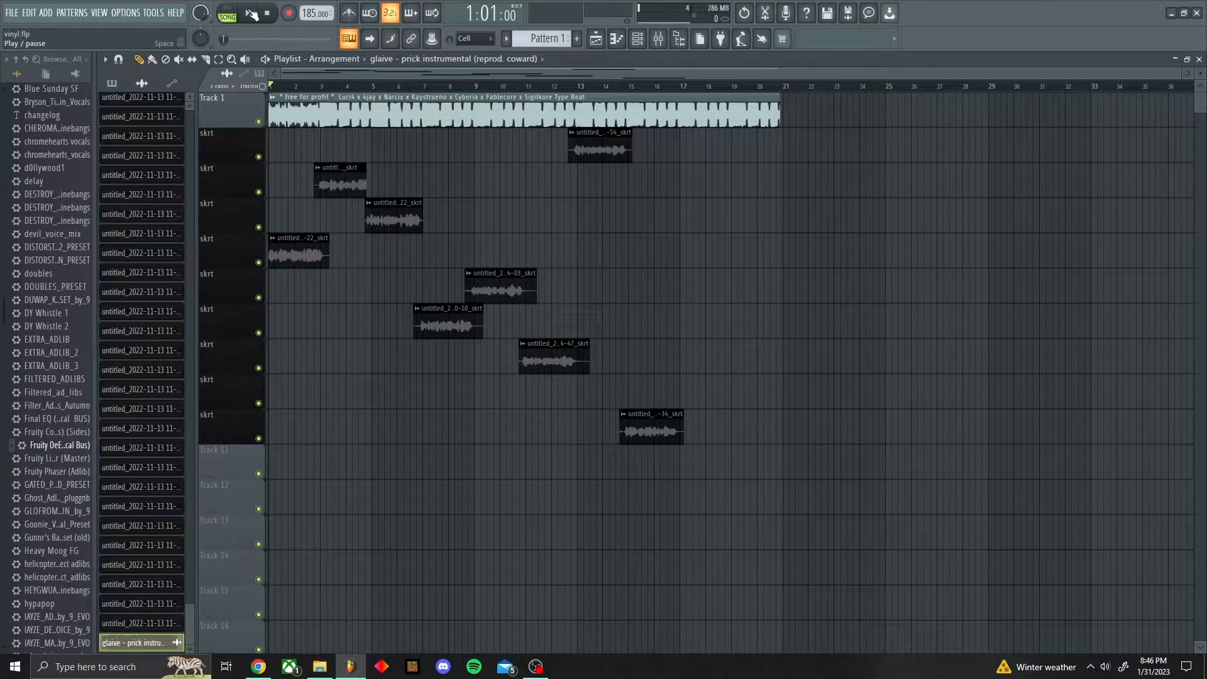
click(250, 13)
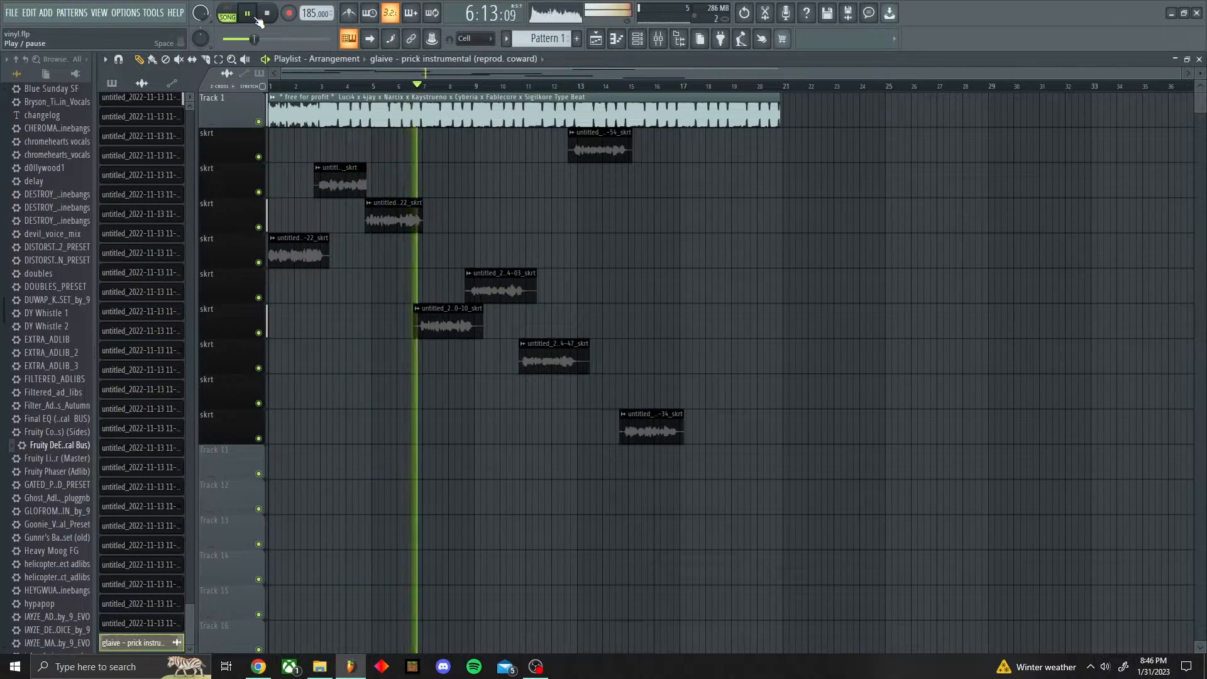
click(256, 19)
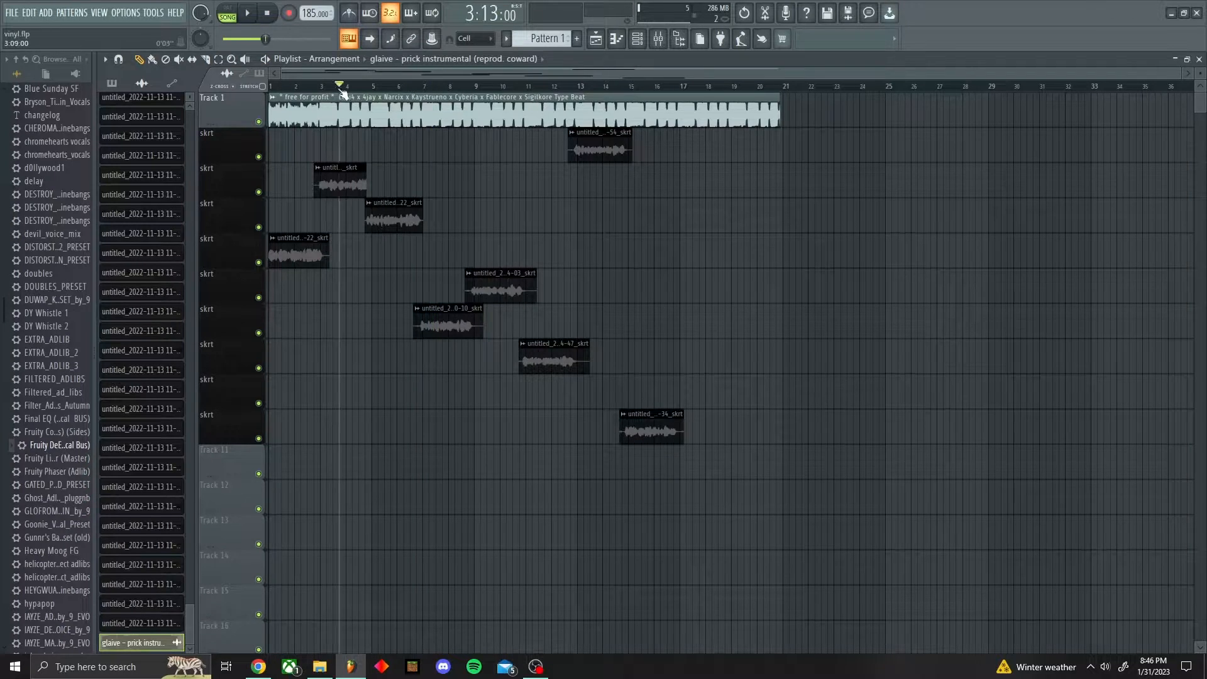
Step: With the beat on Track 1 muted, slightly shorten the end of the skrt vocal clip that starts at bar 1
drag(472, 141, 220, 149)
click(258, 123)
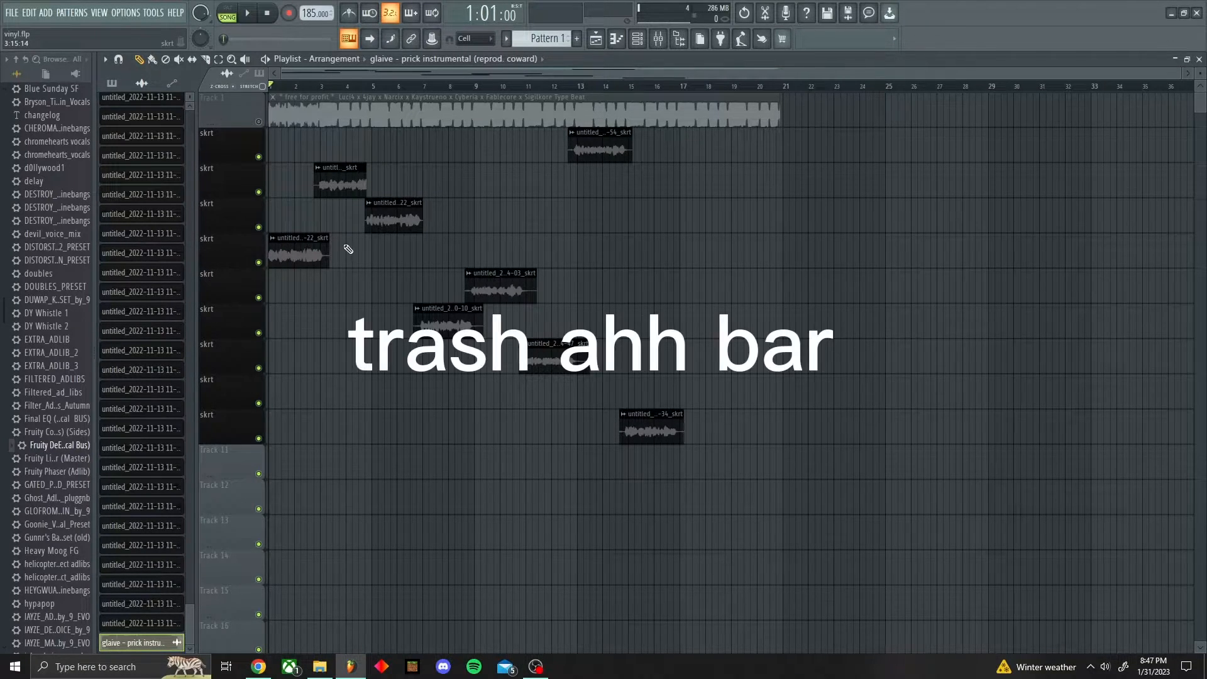
scroll(322, 91, up, 4)
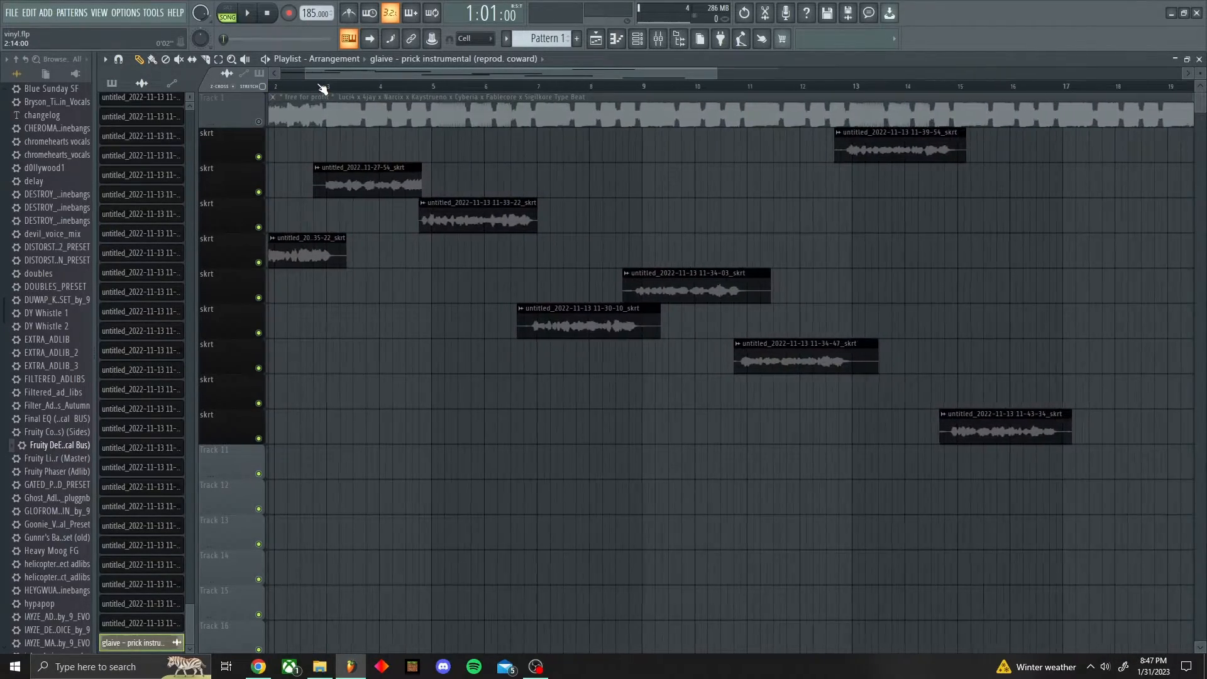
drag(330, 73, 365, 124)
scroll(364, 123, left, 3)
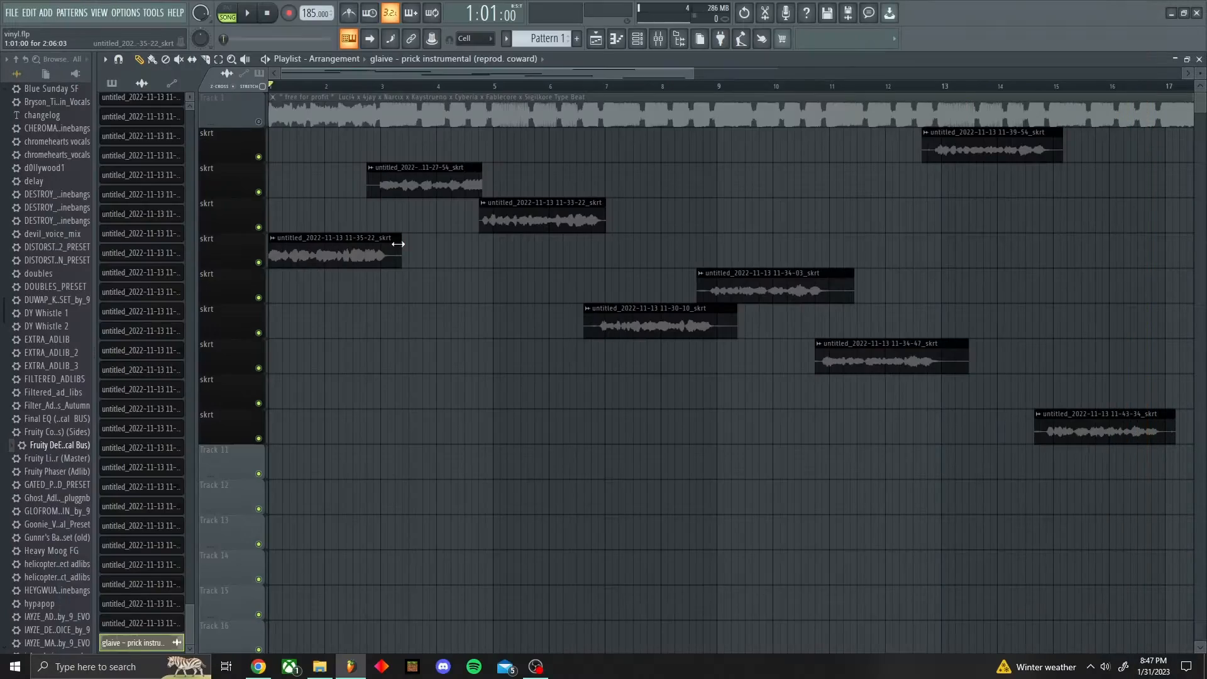
drag(403, 245, 396, 246)
scroll(332, 74, down, 3)
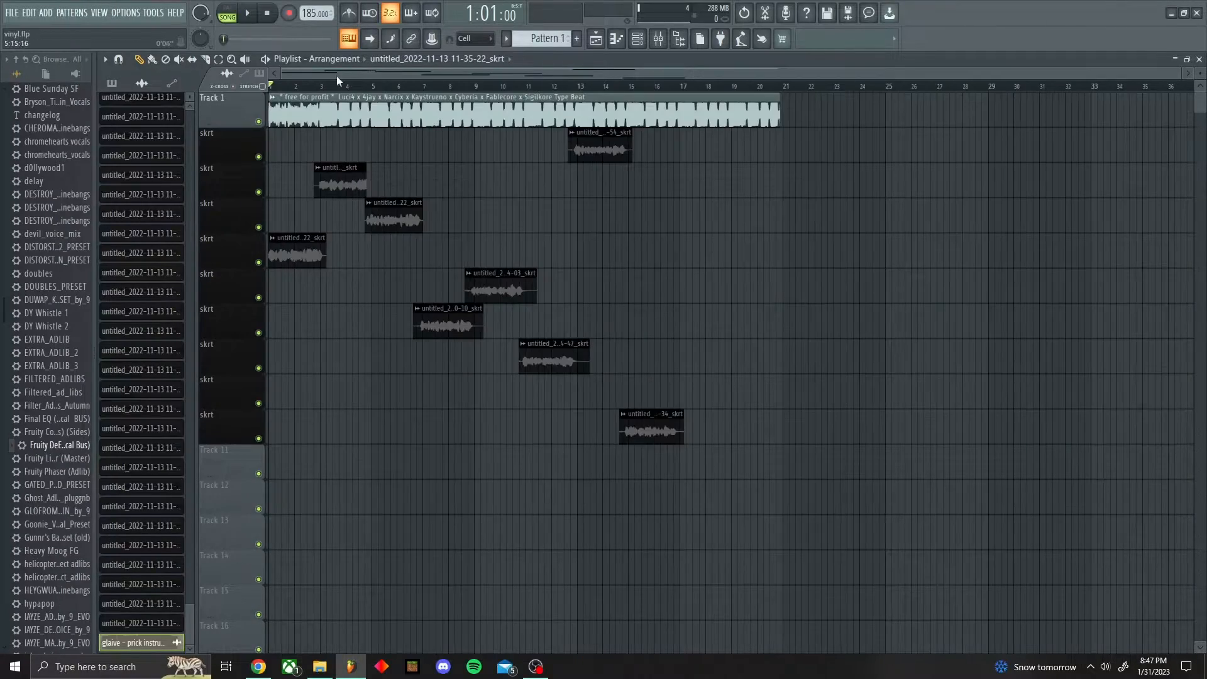
Step: Play the vocals from 3:13:00, comparing them with the beat on Track 1 muted and unmuted, and stop playback
scroll(352, 87, up, 4)
click(352, 86)
scroll(356, 90, up, 2)
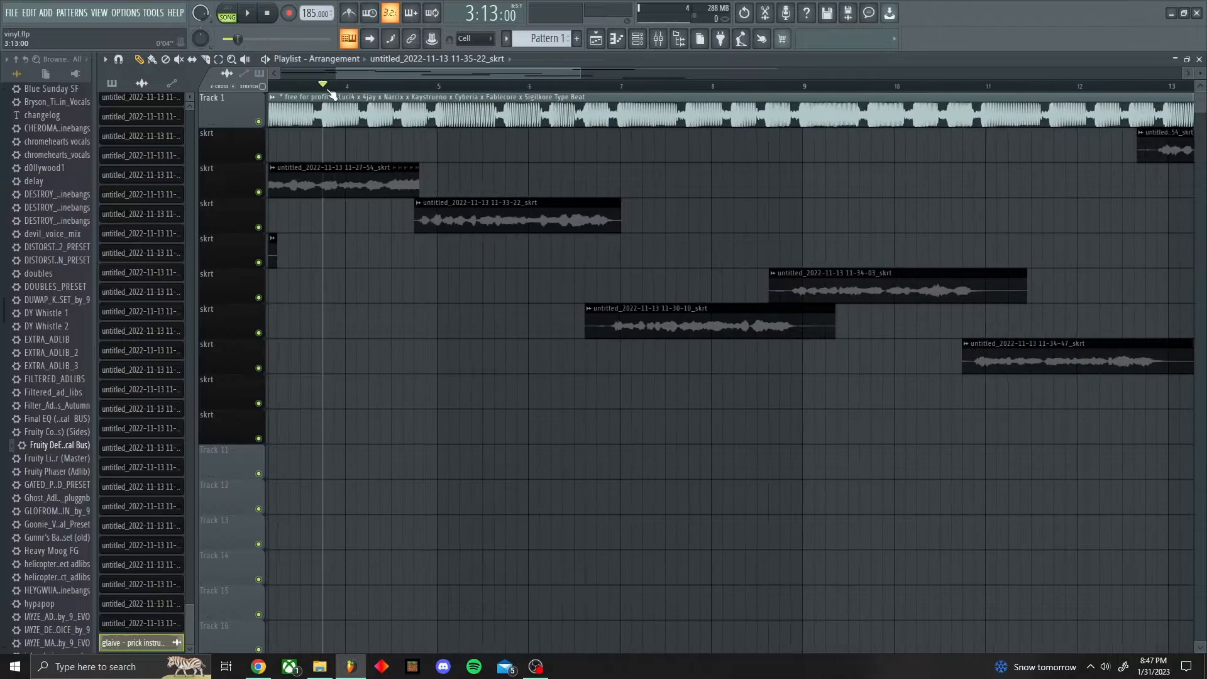
click(247, 13)
click(250, 14)
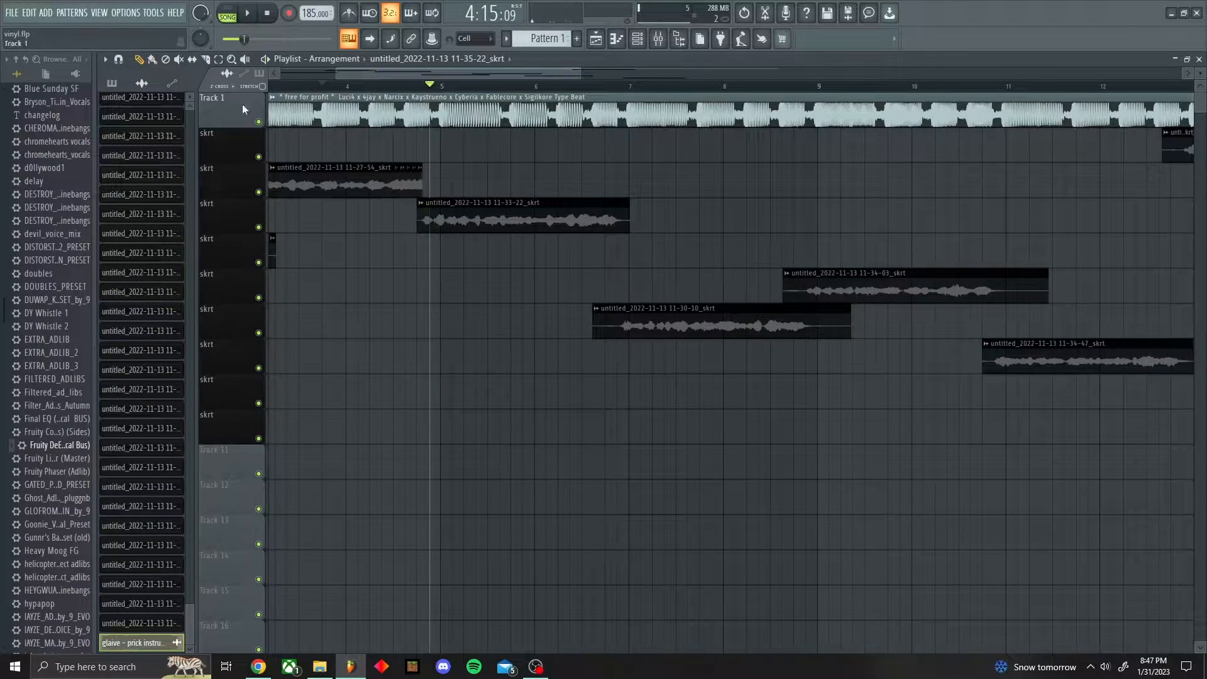
click(258, 122)
key(space)
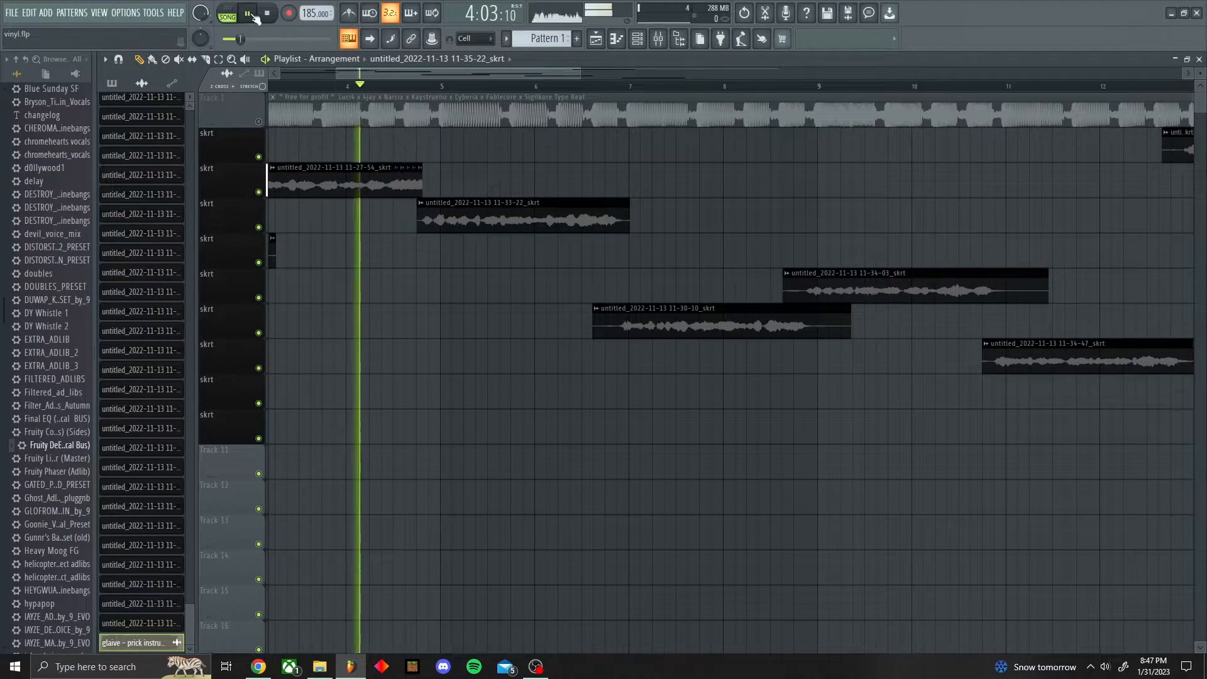
click(258, 122)
click(252, 14)
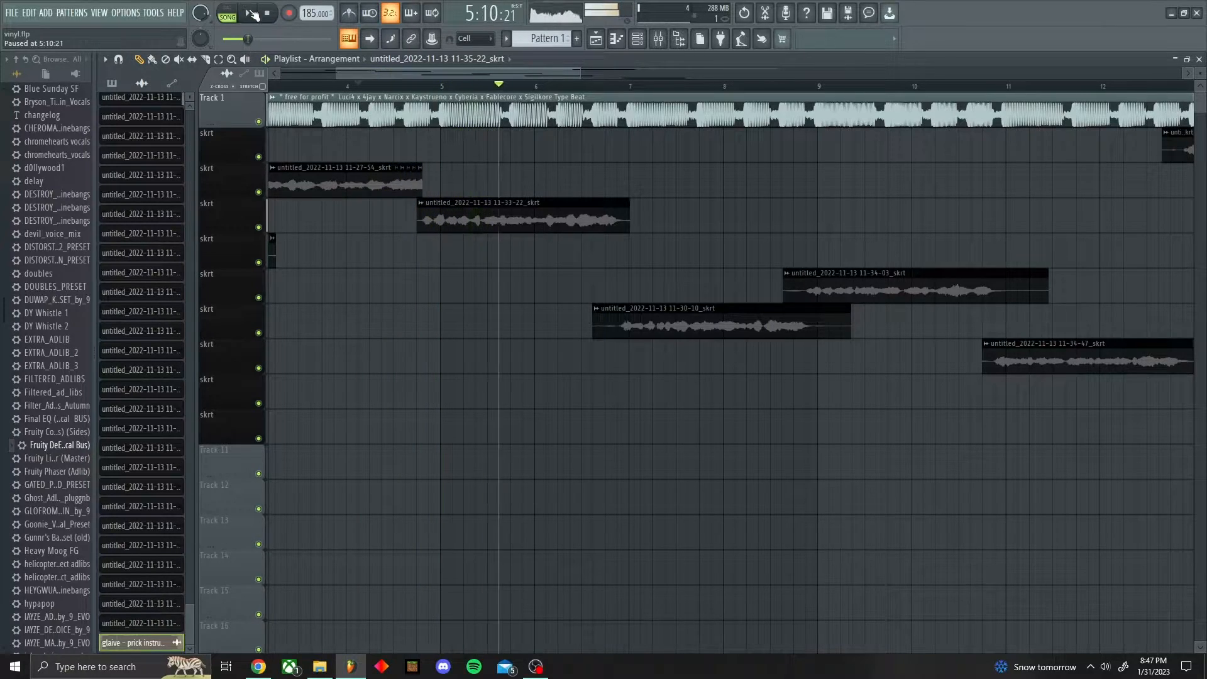
Step: Place two copies of the short repeated slice from the 11-27-54 vocal on the two tracks below it, and delete both copies
scroll(403, 97, up, 5)
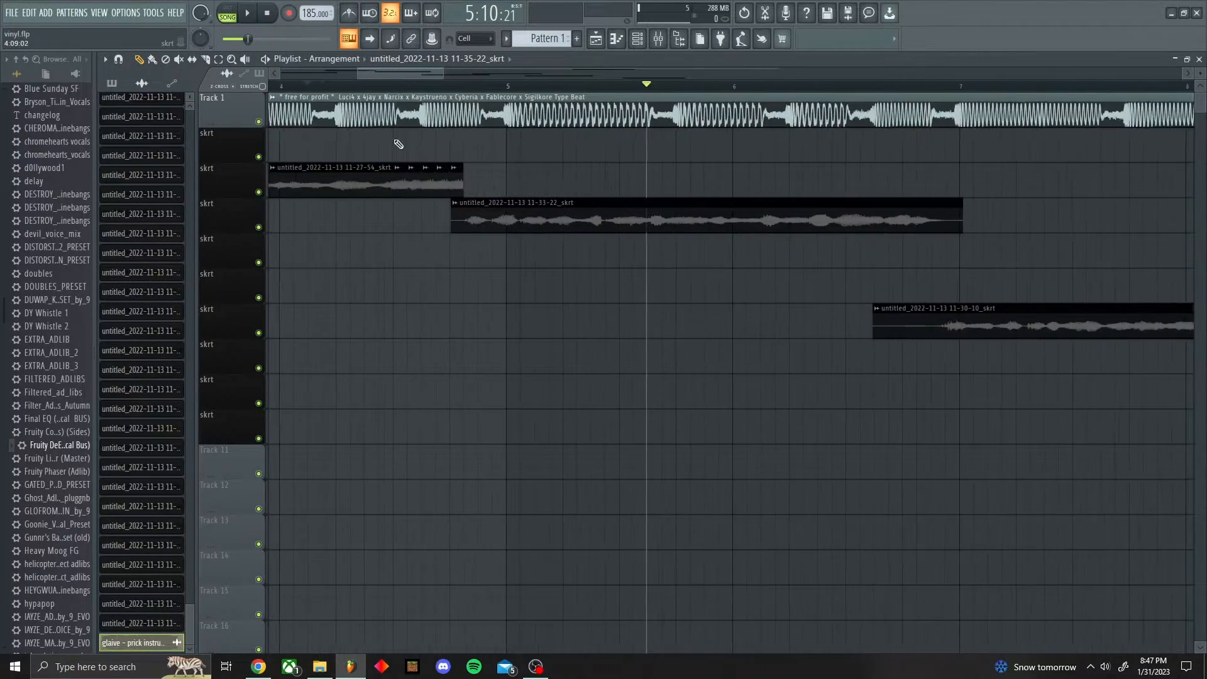
scroll(445, 90, down, 4)
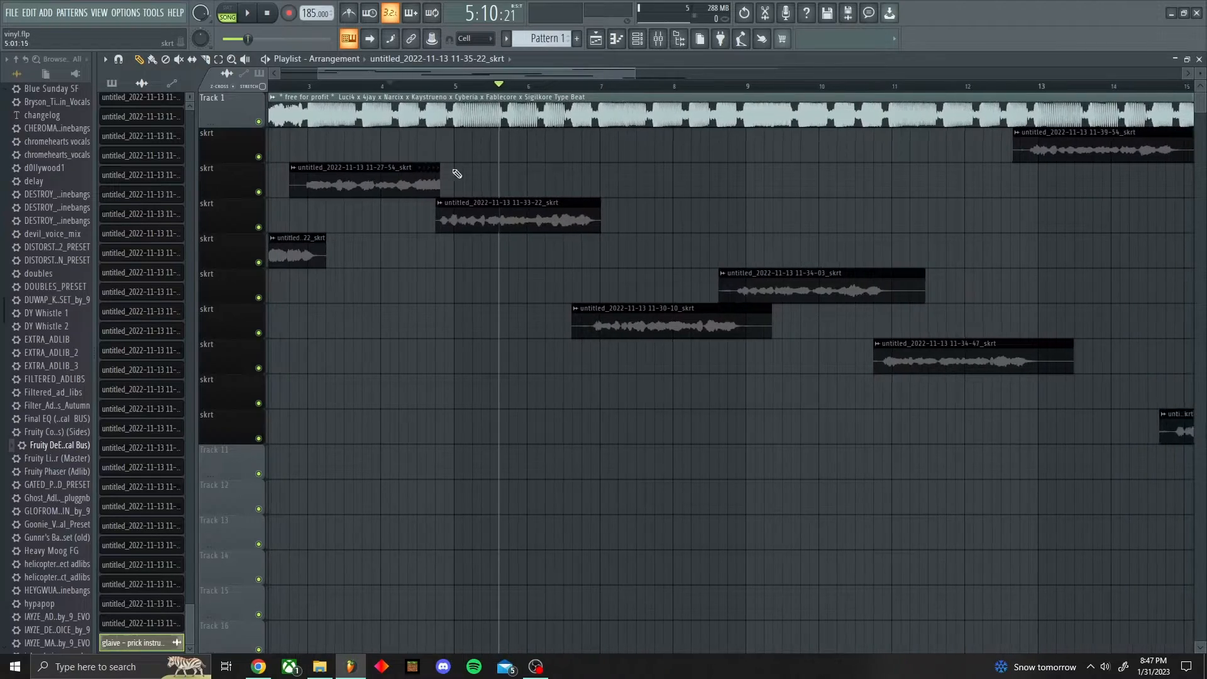
scroll(425, 92, up, 4)
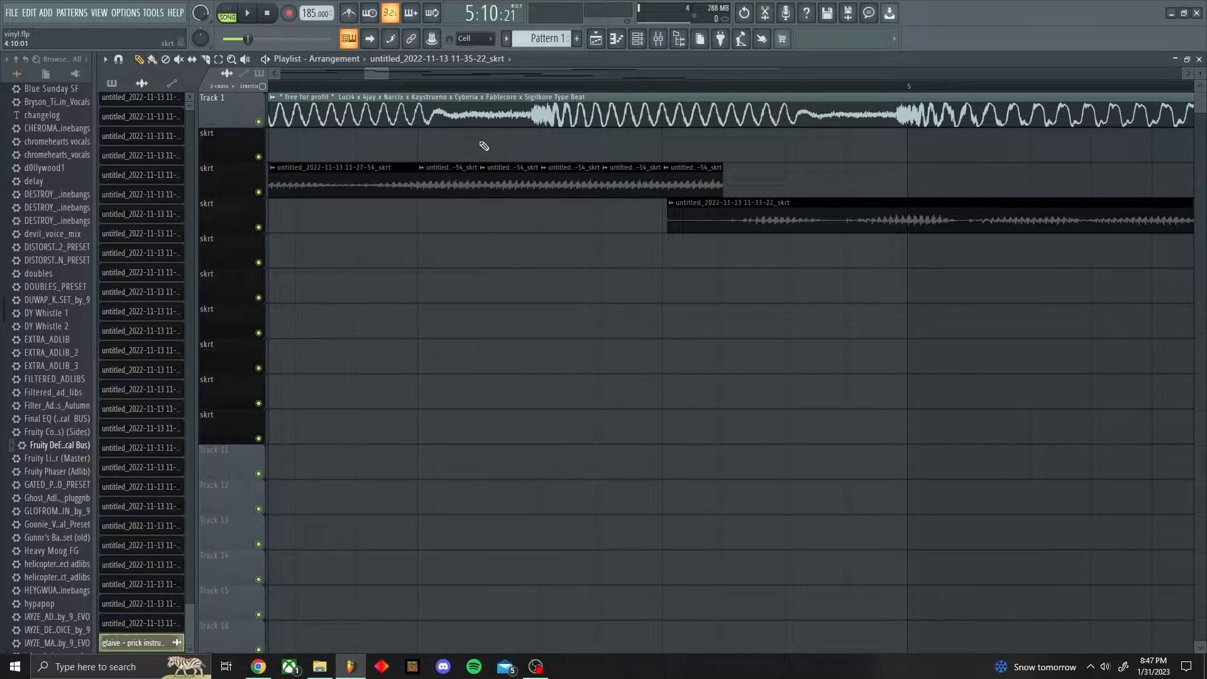
scroll(541, 189, down, 4)
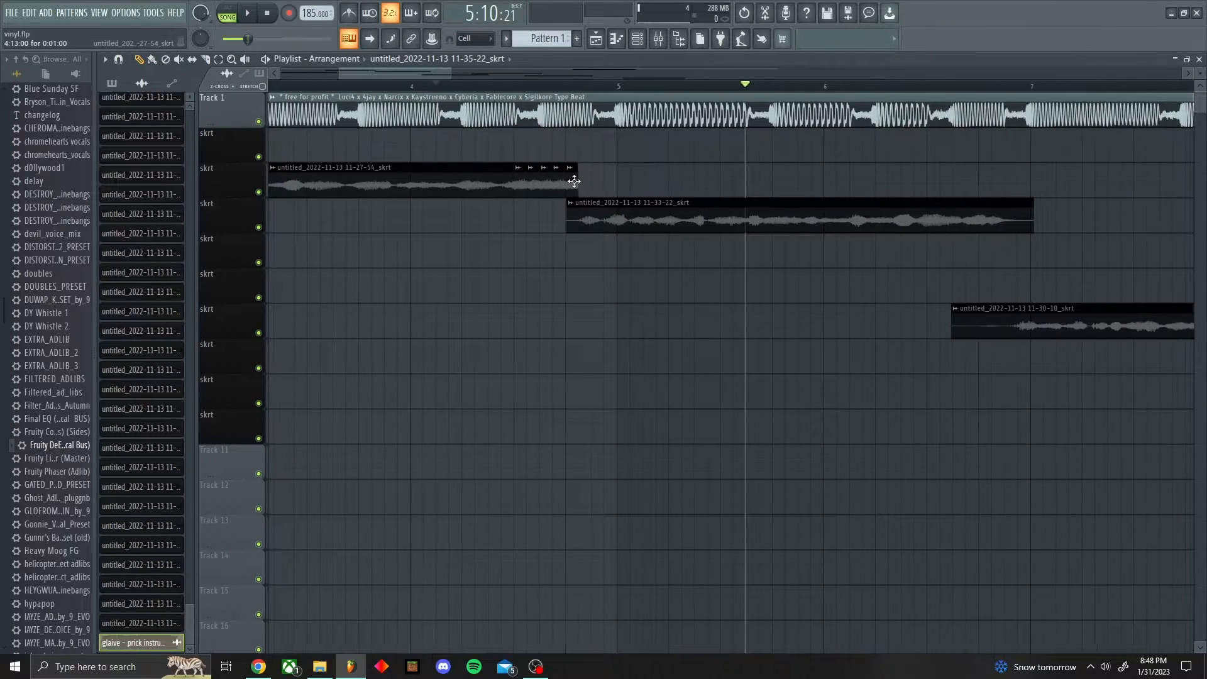
click(544, 215)
click(559, 247)
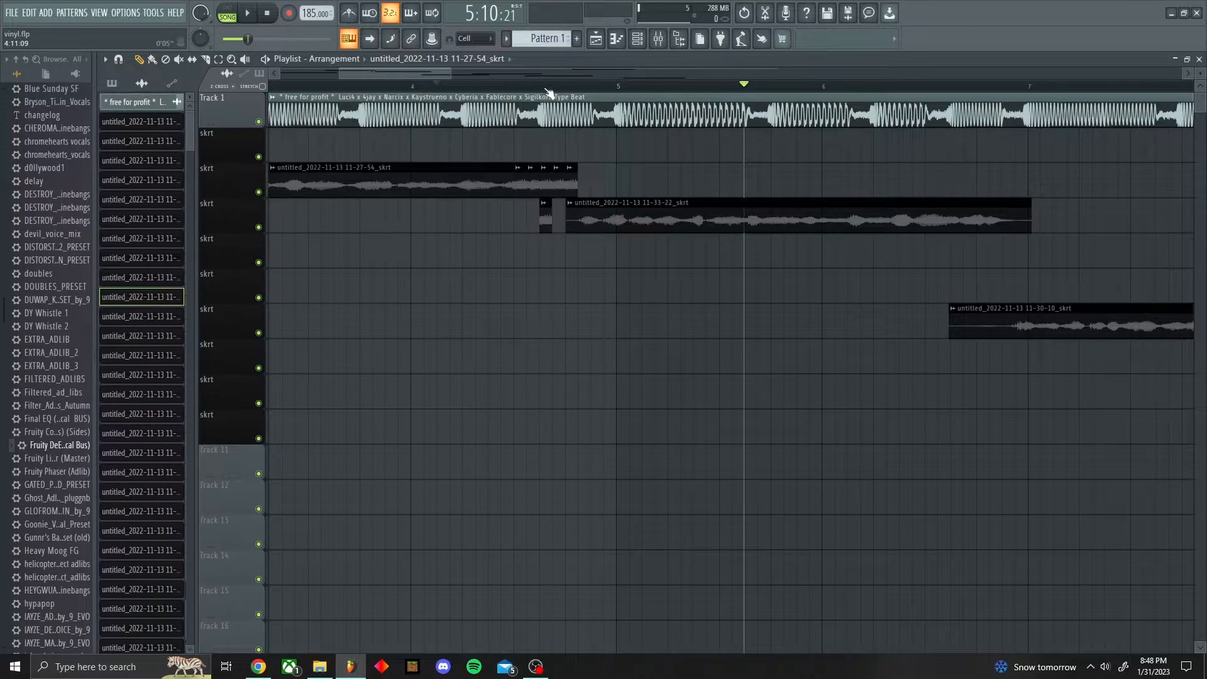
scroll(553, 239, up, 4)
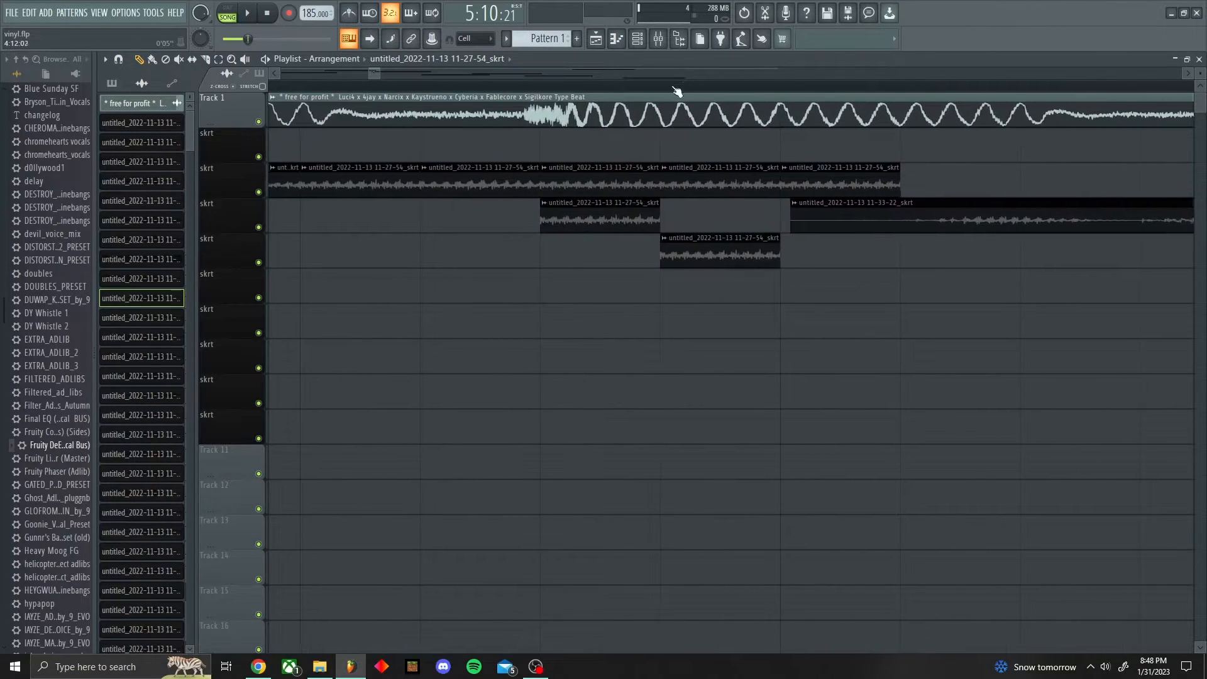
right_click(729, 252)
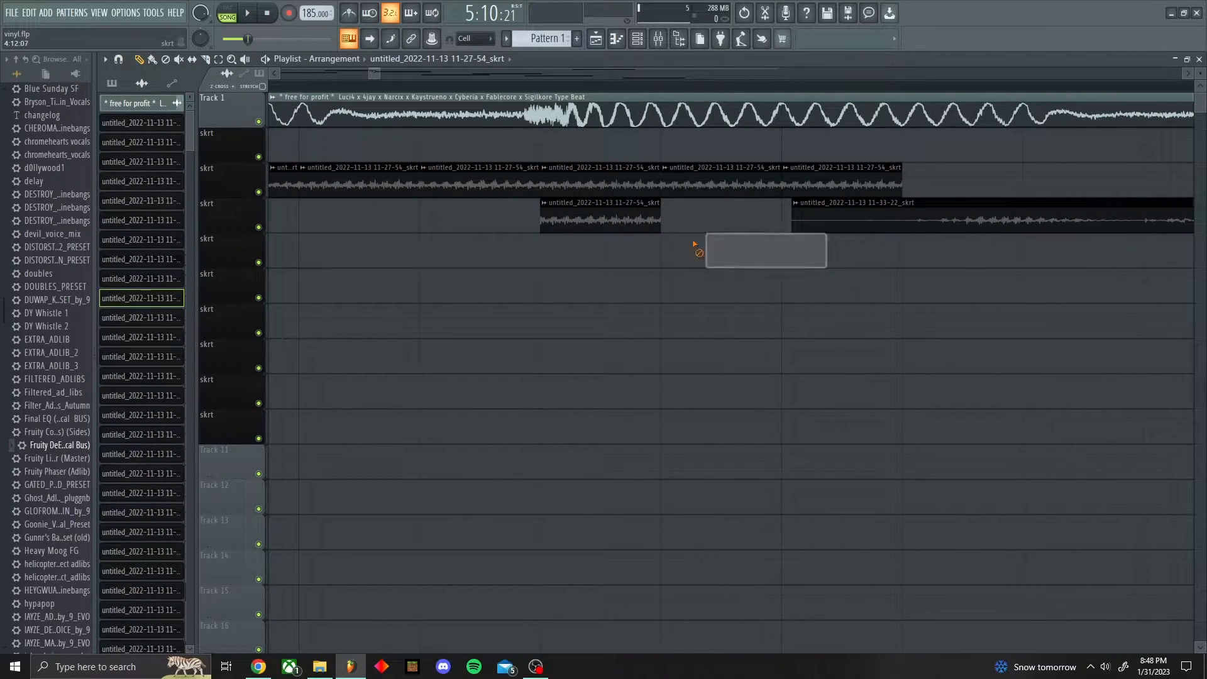
right_click(597, 217)
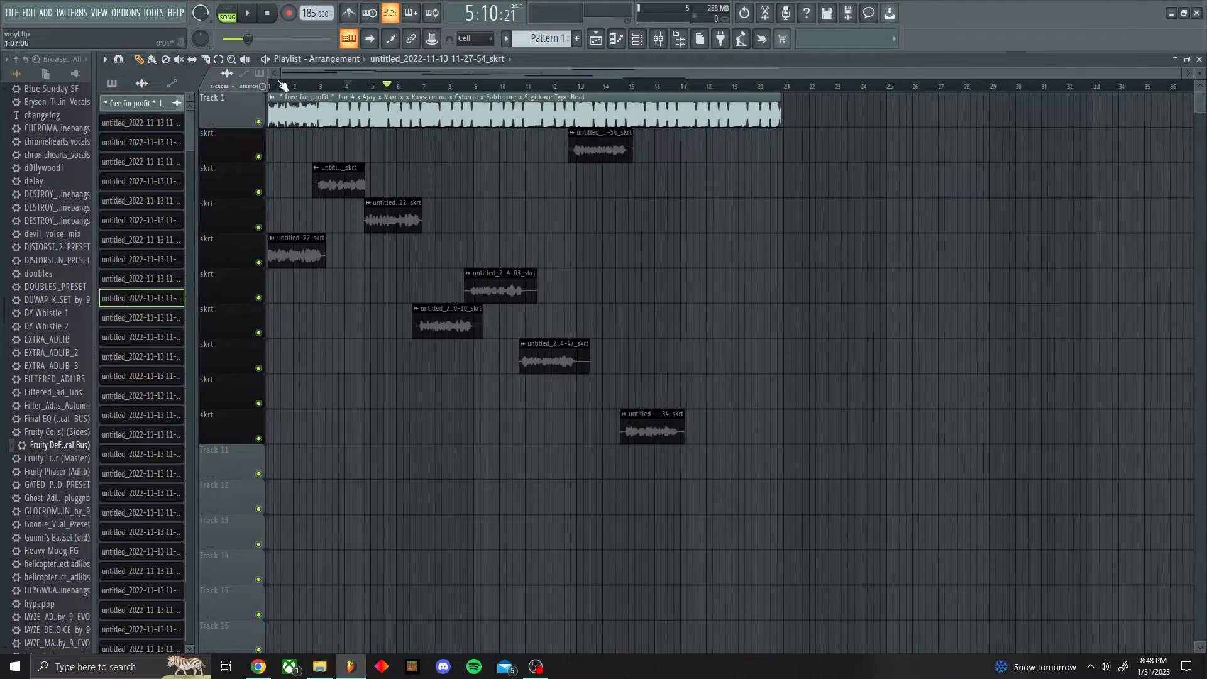
Step: Return the playhead to the very start of the song
scroll(300, 88, up, 2)
scroll(301, 88, down, 2)
drag(296, 87, 76, 93)
drag(248, 39, 220, 39)
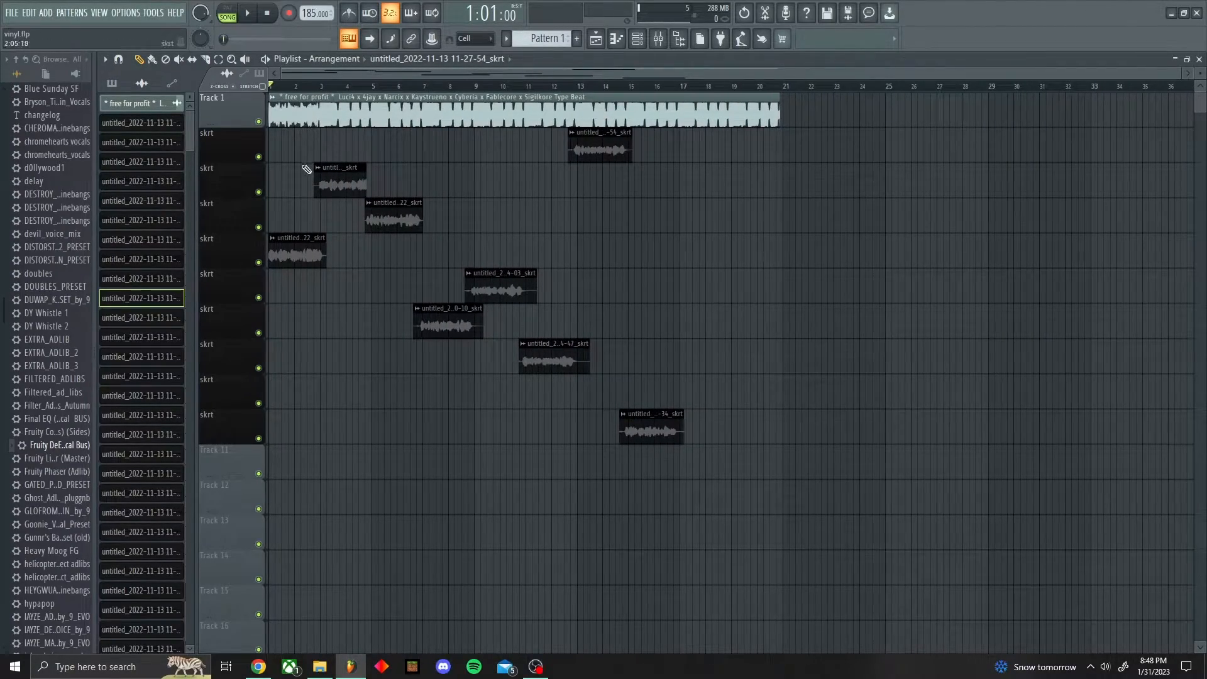
Step: Open the mixer, select the Distorted Master track to inspect its effects, and move the mixer up just below Track 1
scroll(310, 105, up, 5)
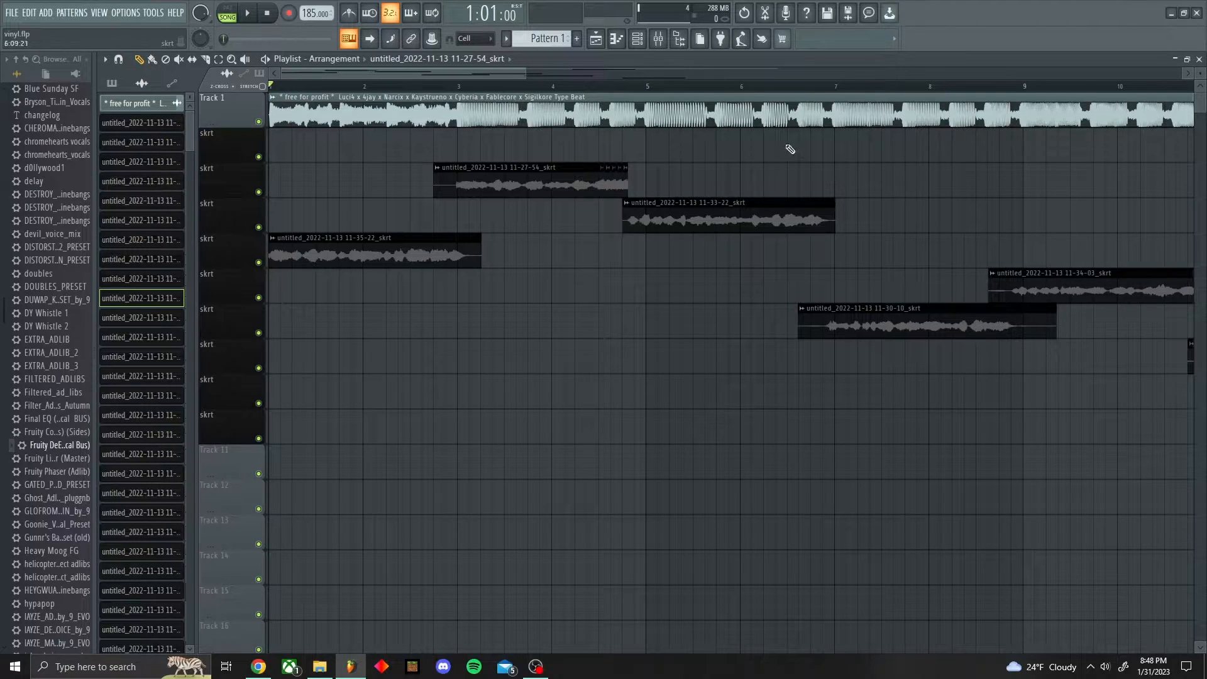
scroll(542, 90, down, 3)
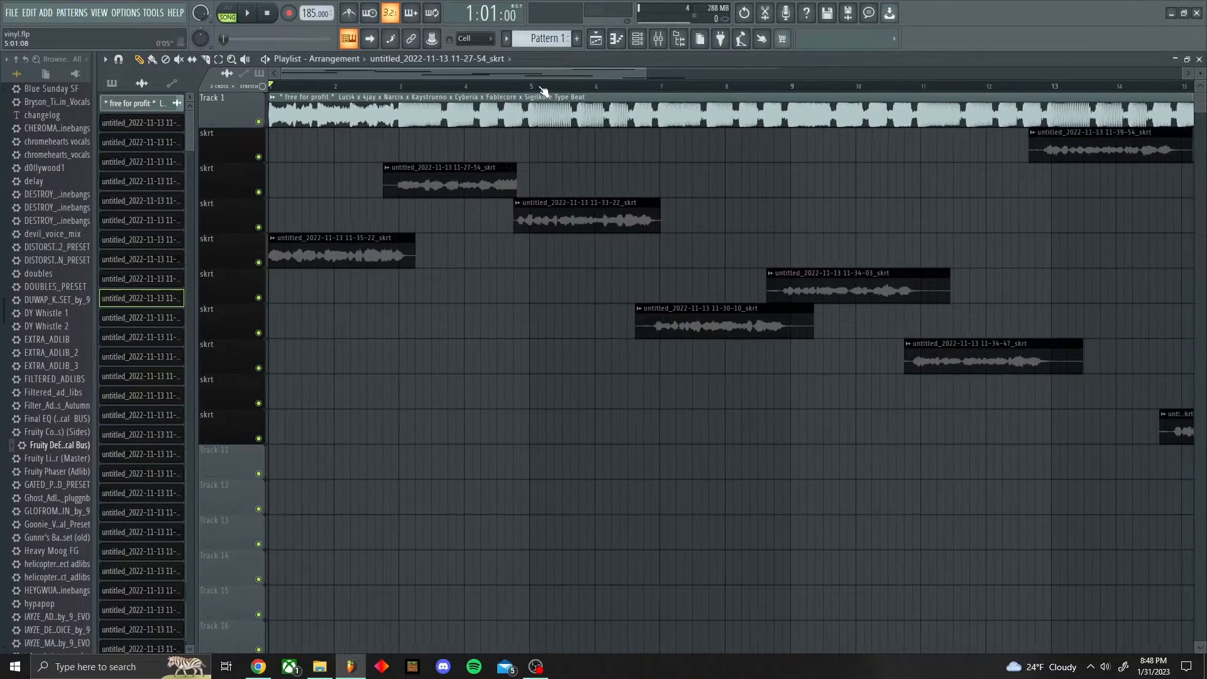
drag(538, 72, 483, 120)
click(657, 39)
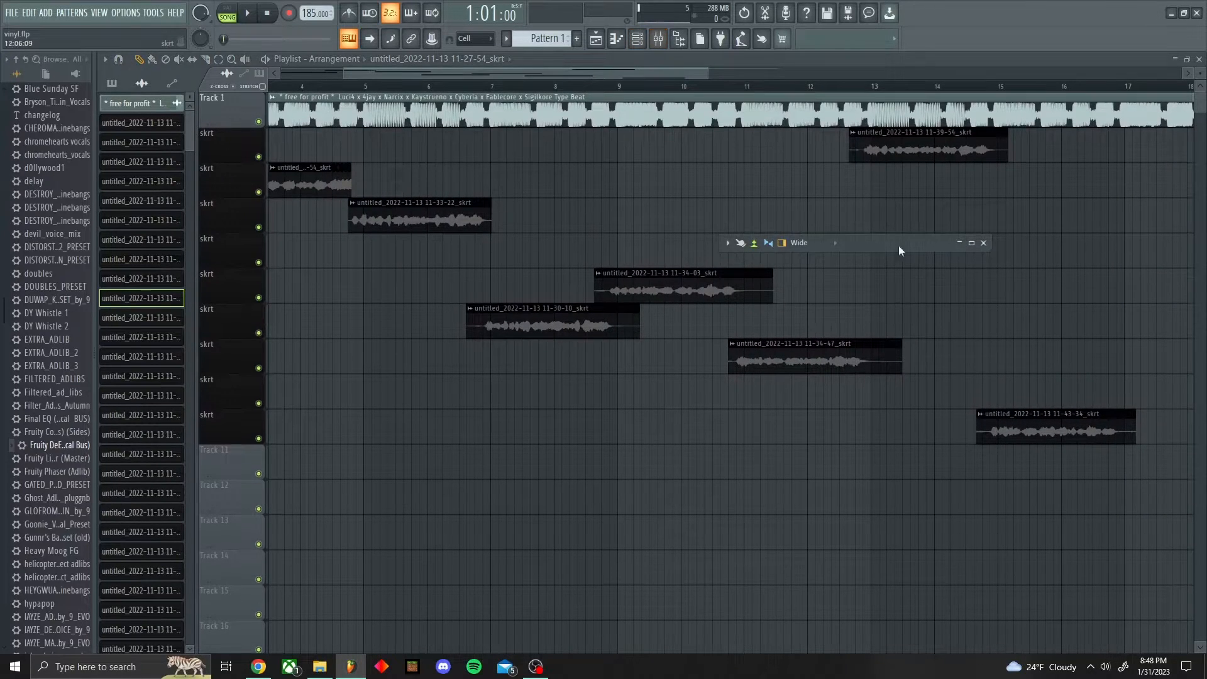
click(971, 243)
click(283, 291)
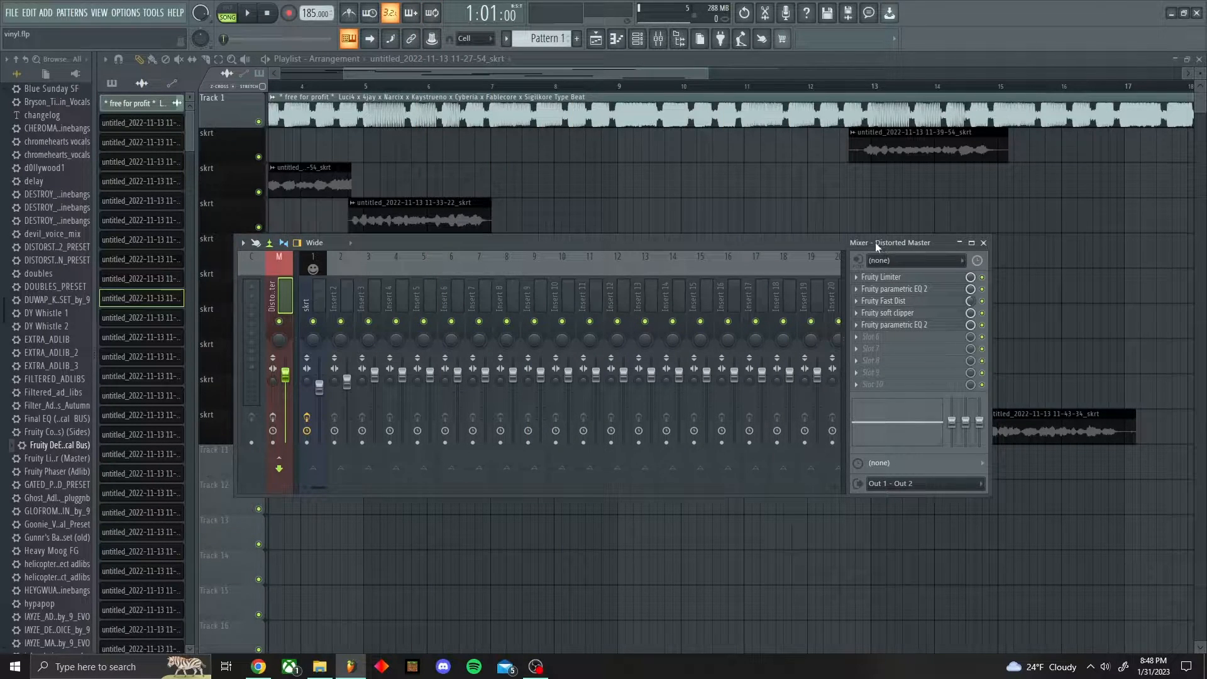
drag(682, 240, 723, 125)
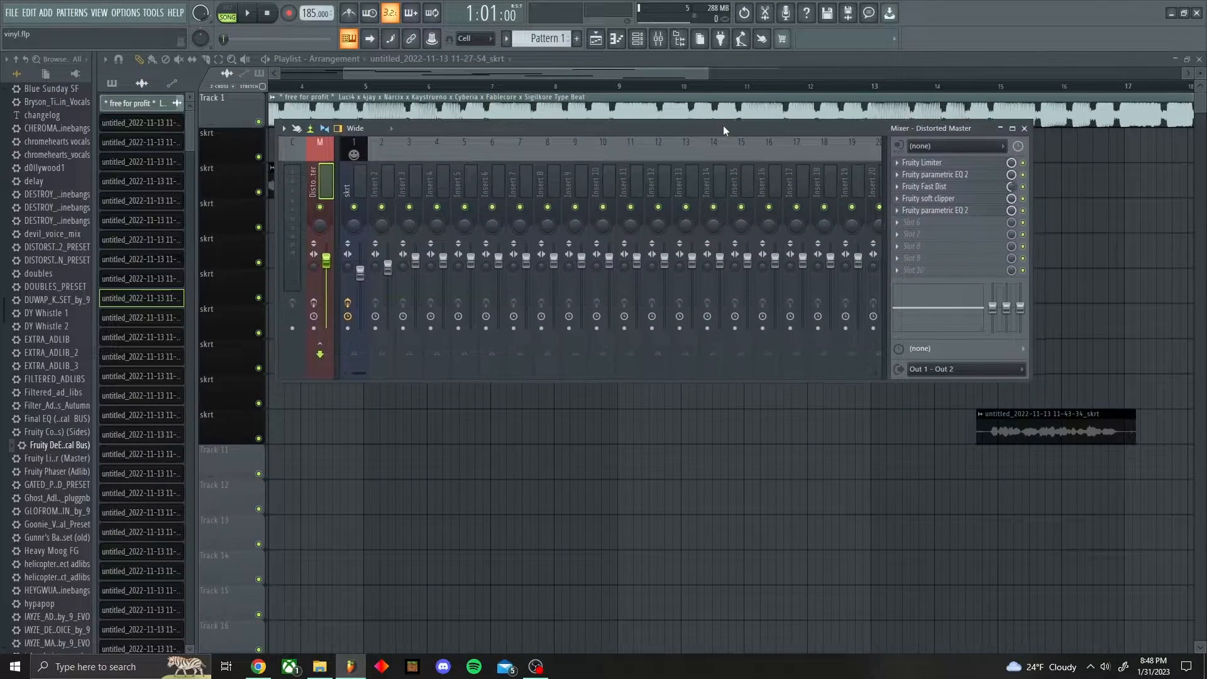
drag(505, 131, 496, 138)
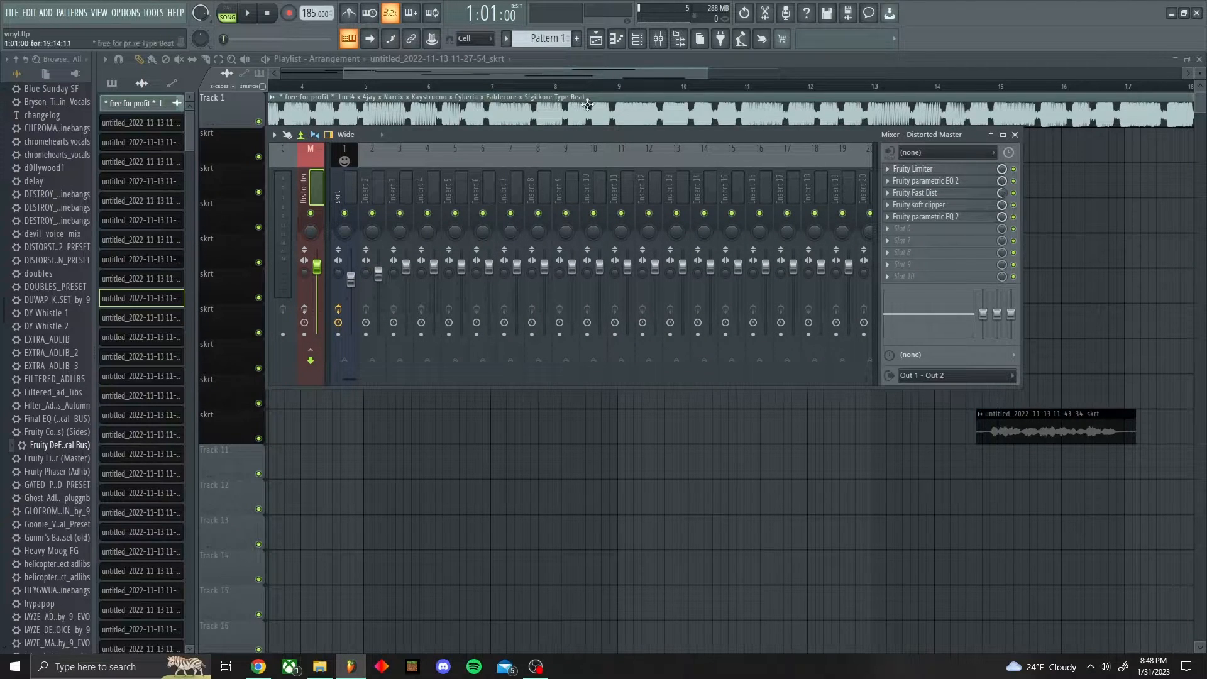
scroll(317, 99, down, 5)
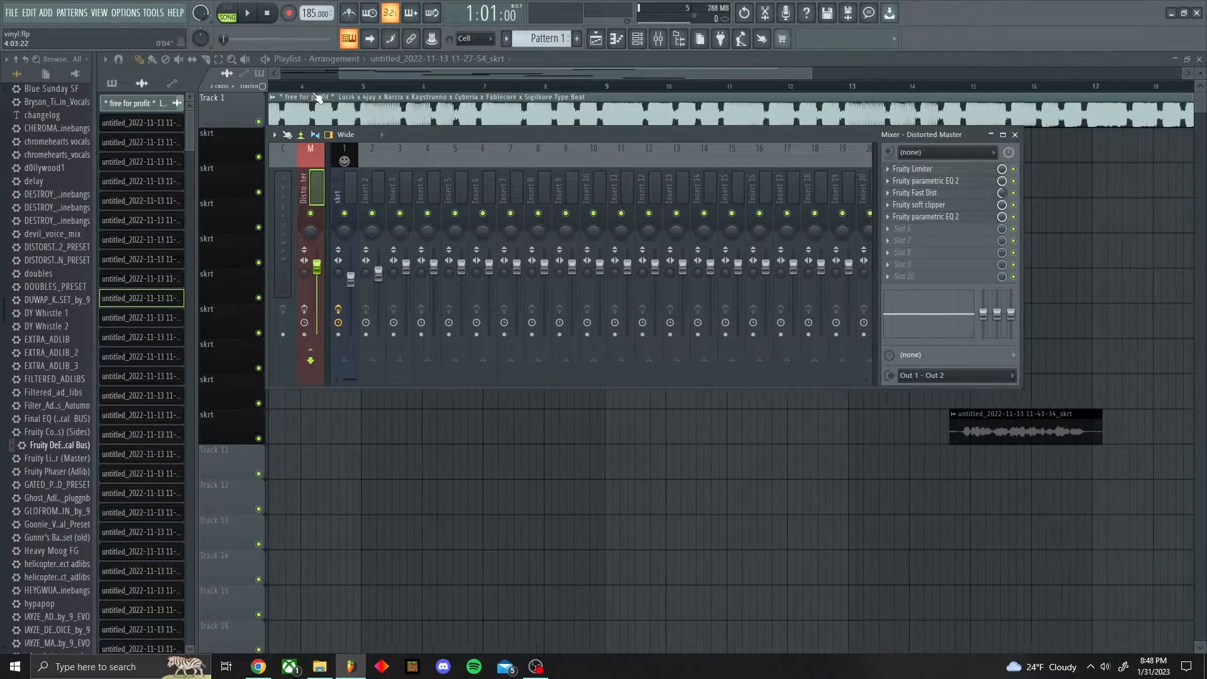
drag(327, 74, 173, 85)
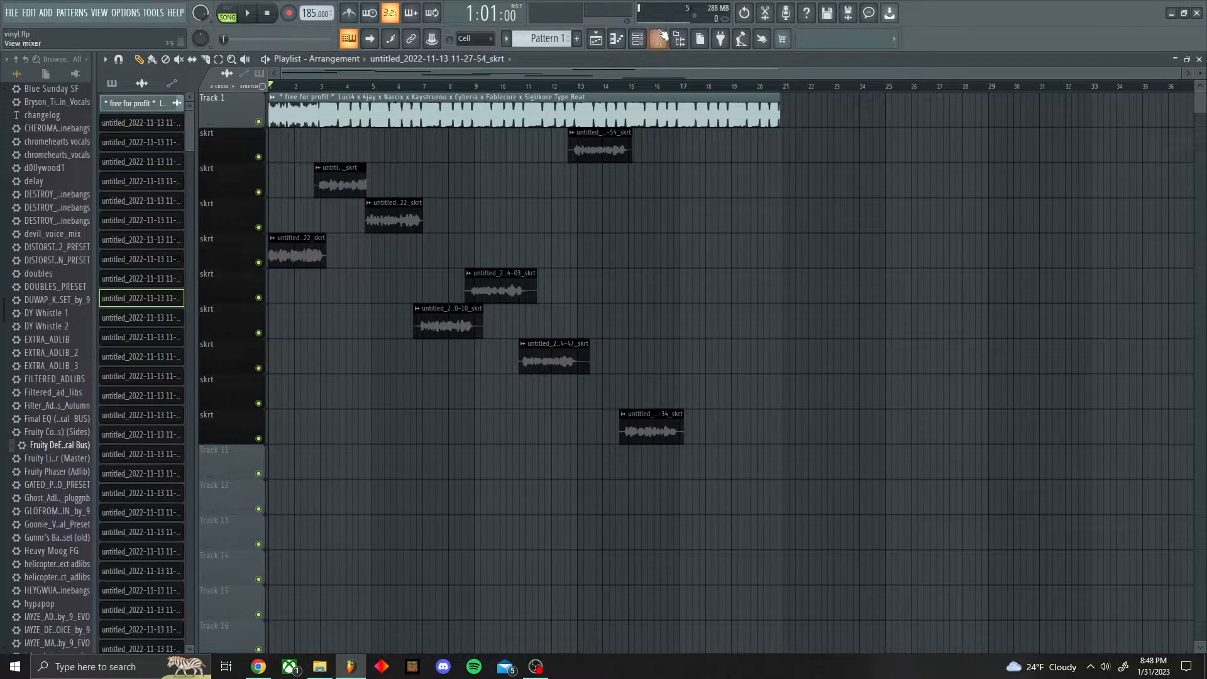
Step: Play the song from the start with the mixer open, switch on the Distorted Master track's effects to compare, and close the mixer
click(243, 15)
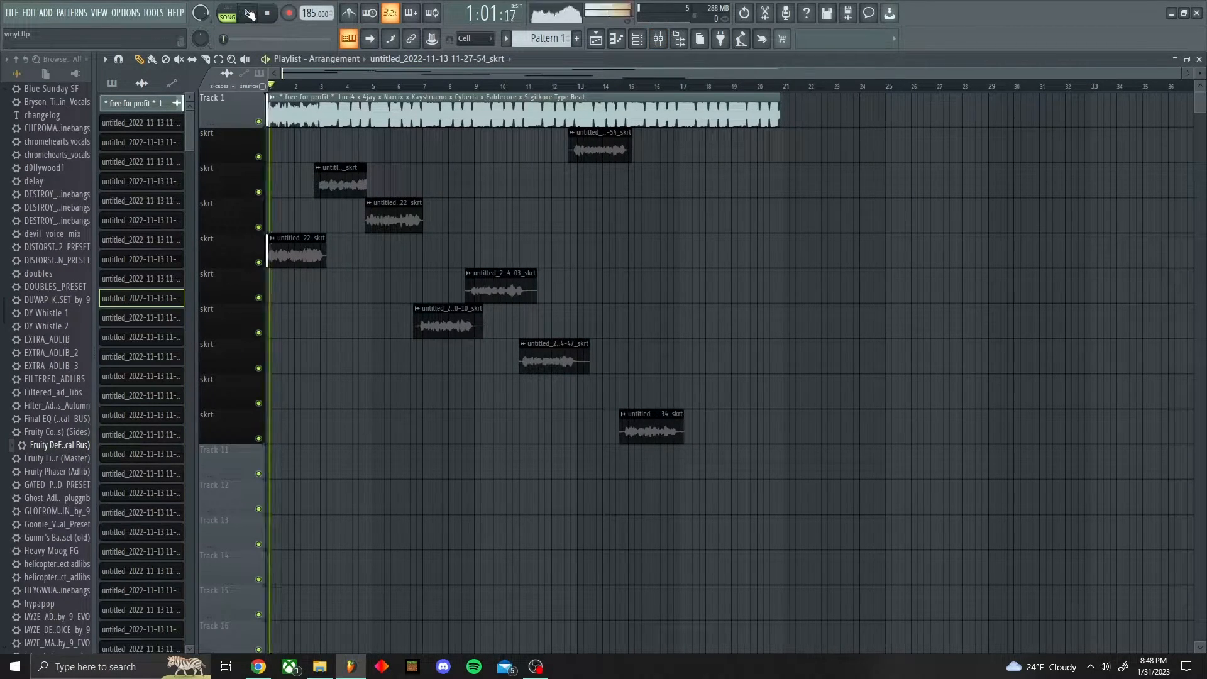
click(659, 38)
drag(425, 133, 591, 185)
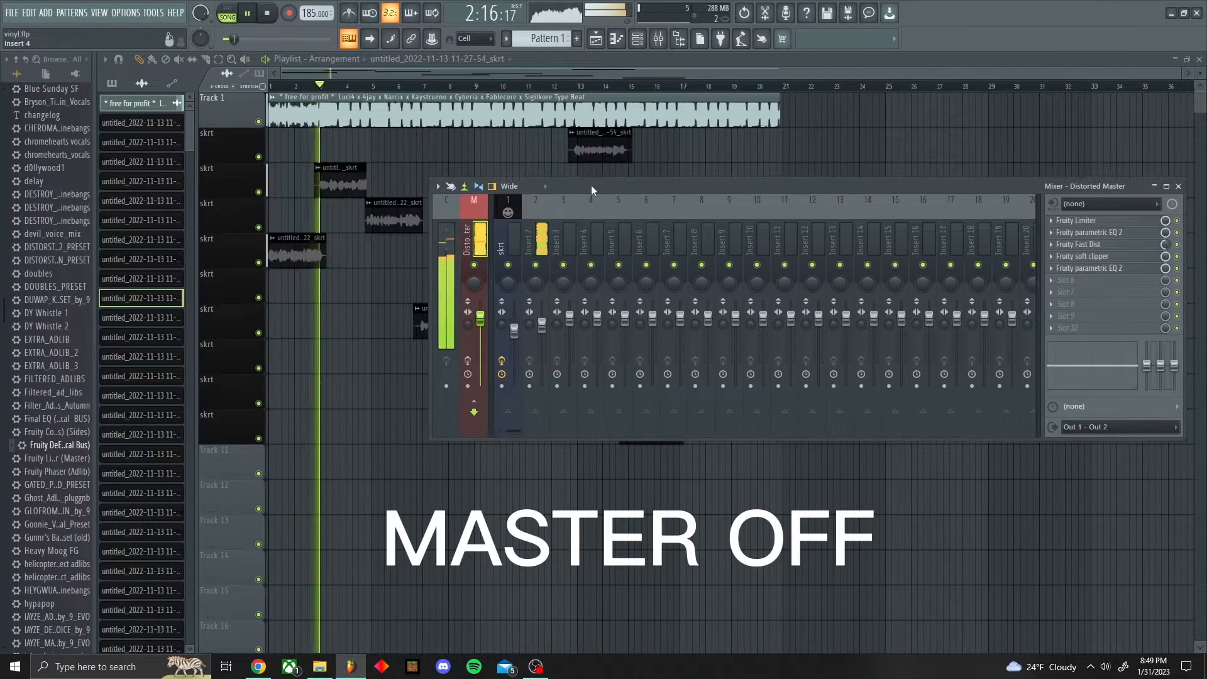
click(468, 361)
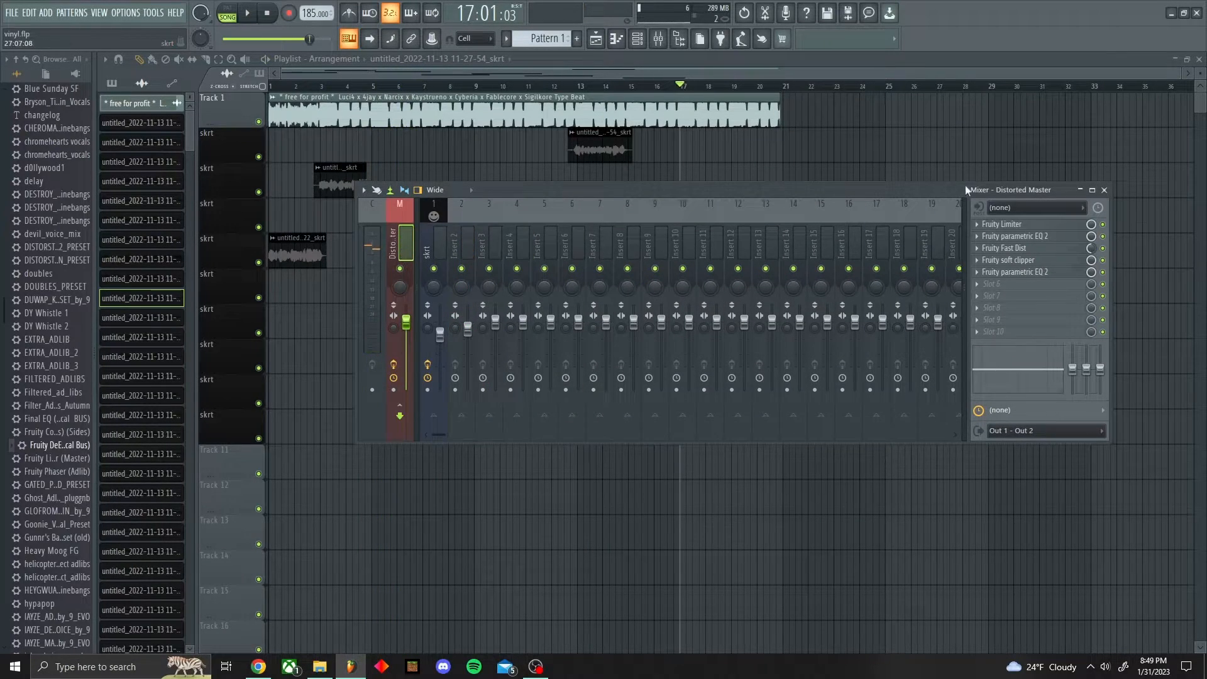
click(1107, 191)
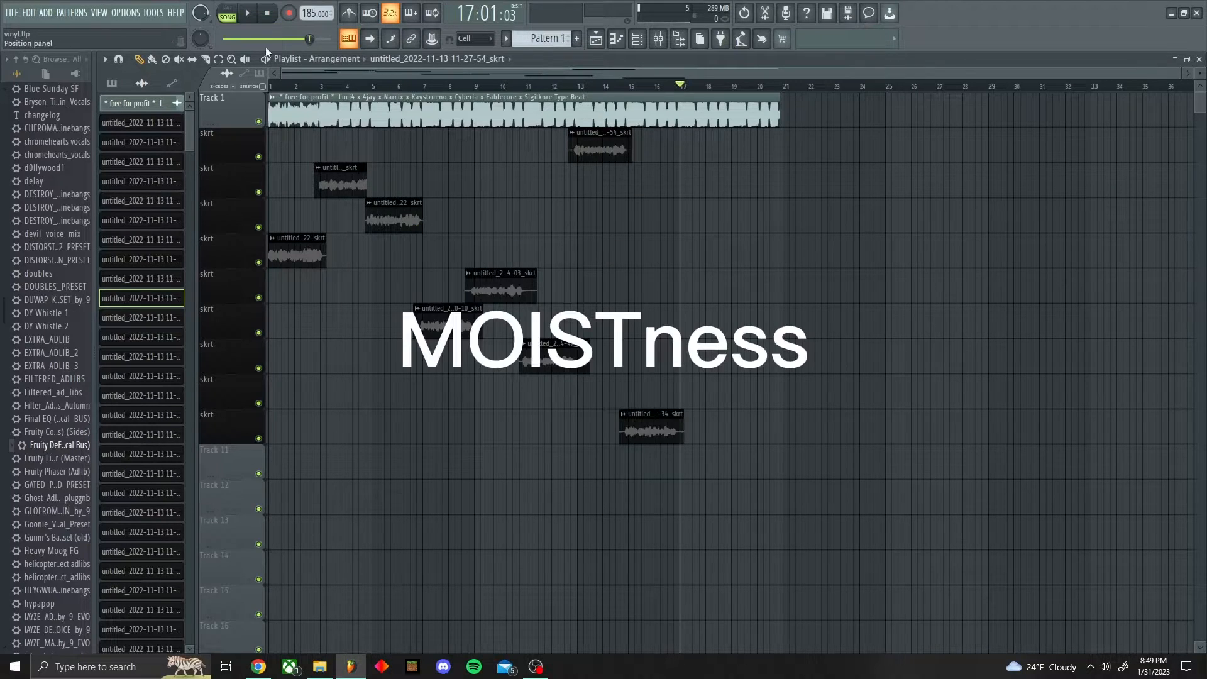
Step: Return the playhead to the very start of the song and briefly check the Distorted Master track in the mixer
drag(314, 88, 112, 100)
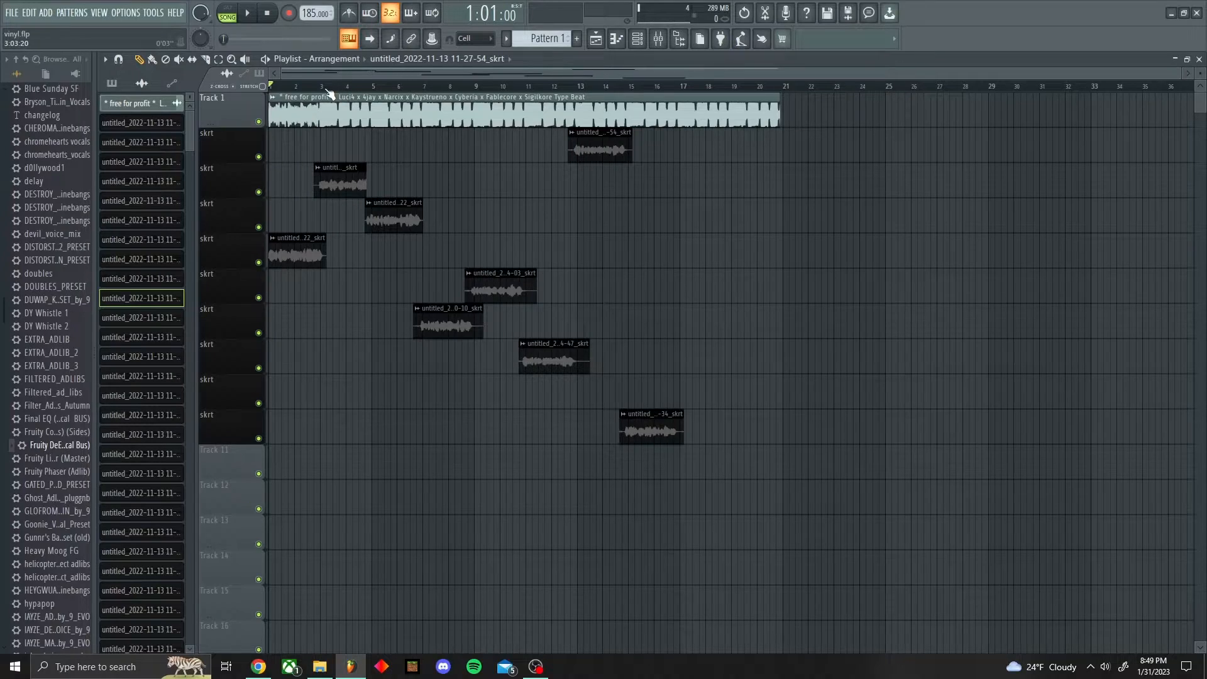
scroll(330, 93, up, 4)
drag(329, 89, 7, 64)
click(658, 39)
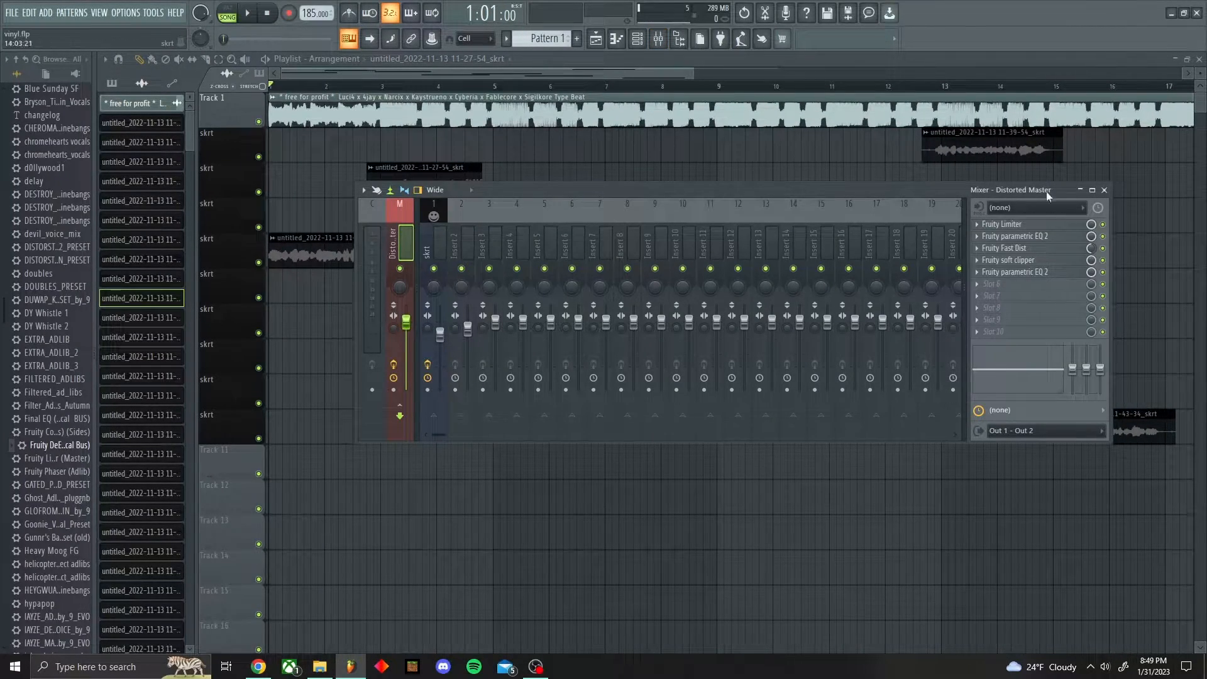
click(1104, 190)
scroll(337, 93, down, 4)
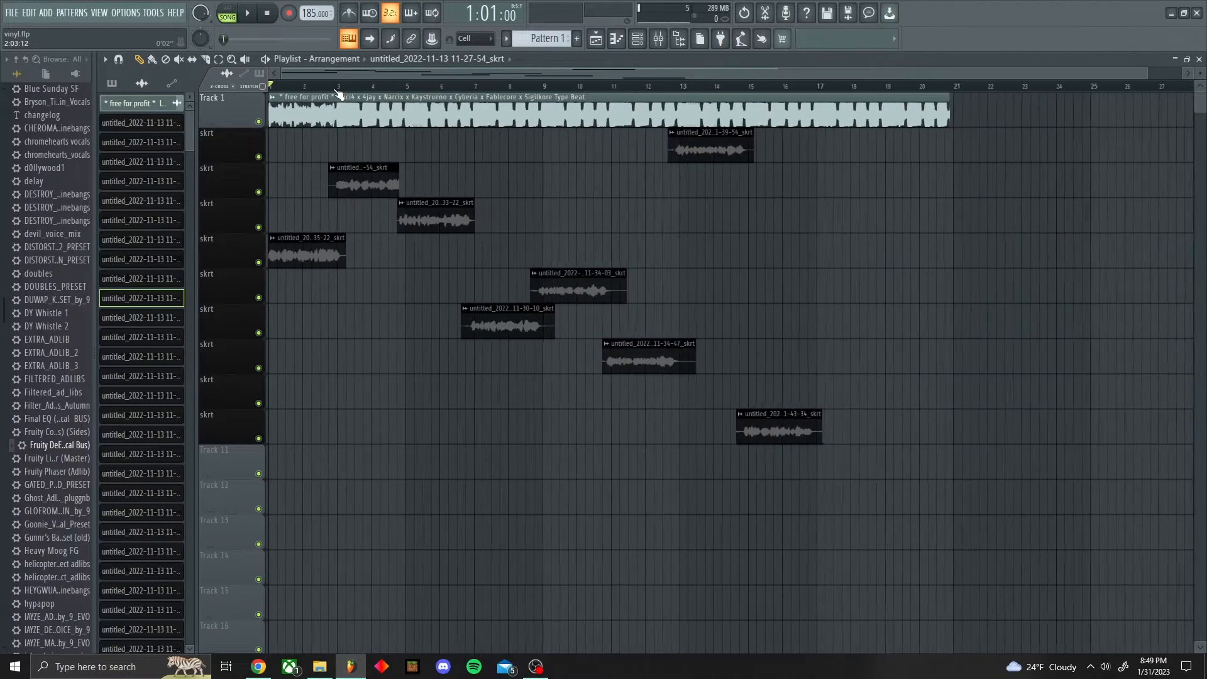
Step: Play from 3:03:05 while trying a low-band boost on the Distorted Master track's EQ, reset it to flat, and close the mixer
click(327, 89)
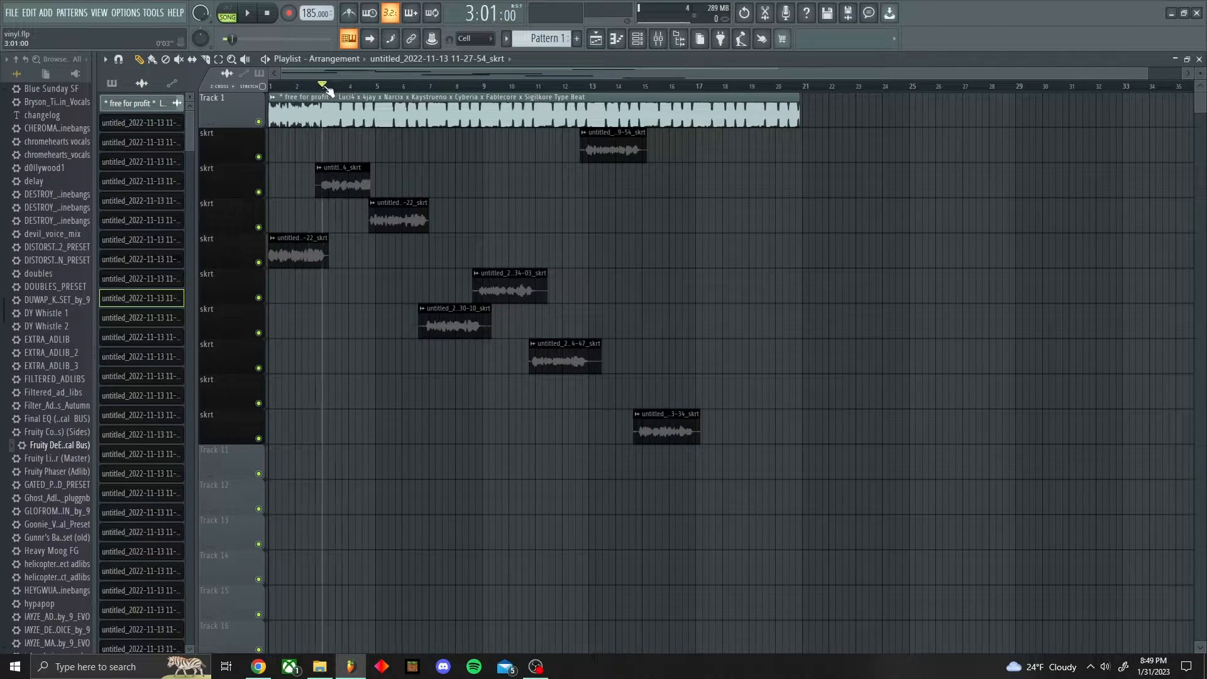
mouse_move(327, 90)
mouse_down()
mouse_move(363, 90)
mouse_move(325, 90)
mouse_up()
click(658, 39)
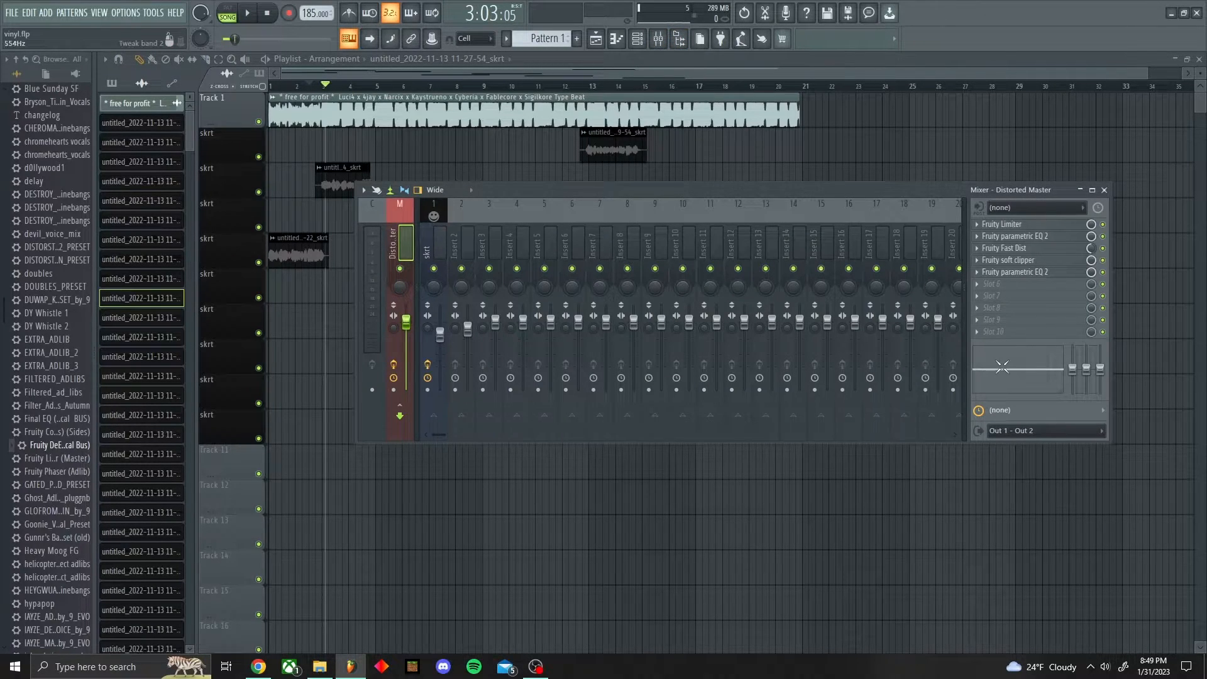
key(space)
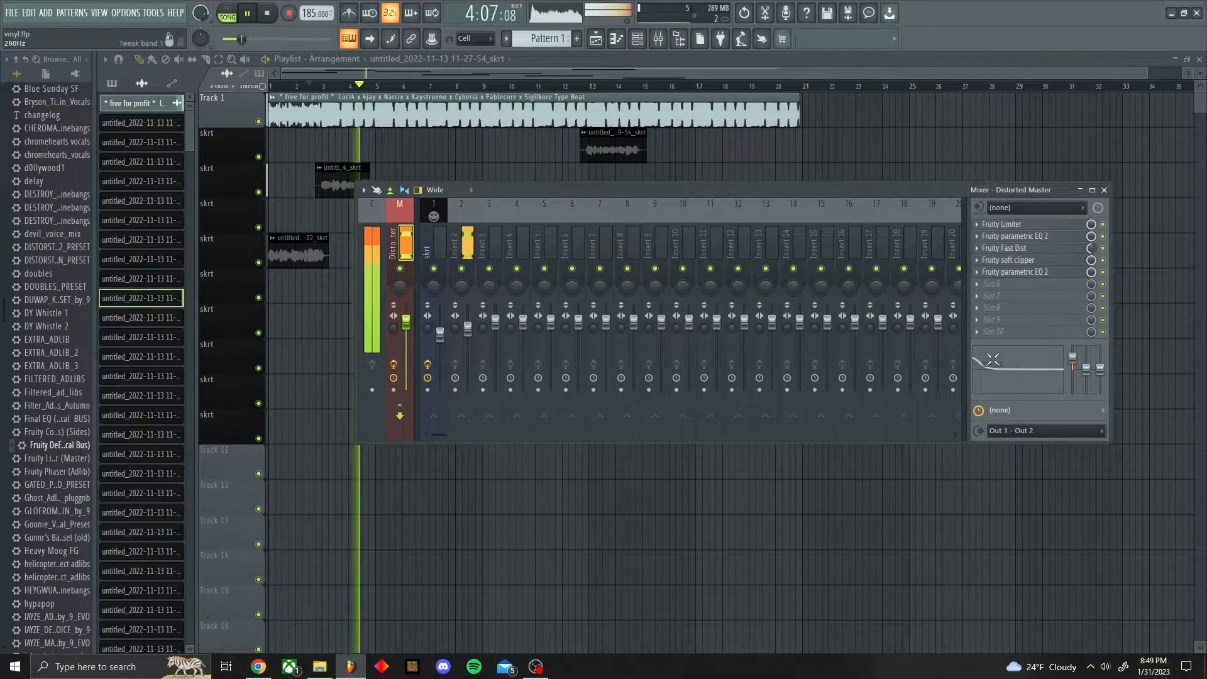
key(space)
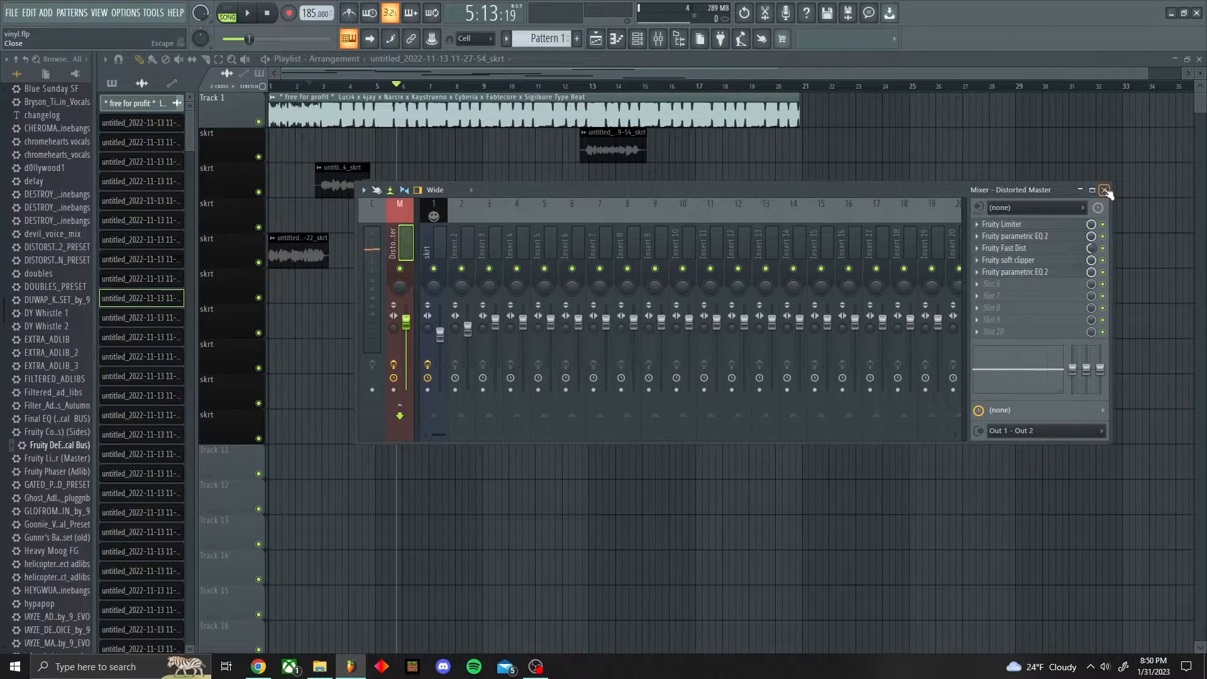
click(1104, 189)
Step: Move the playhead to 12:01:00 and back to 1:13:00 near the start of the song
mouse_move(398, 87)
mouse_down()
mouse_move(487, 86)
mouse_move(481, 97)
mouse_up()
drag(406, 115, 568, 177)
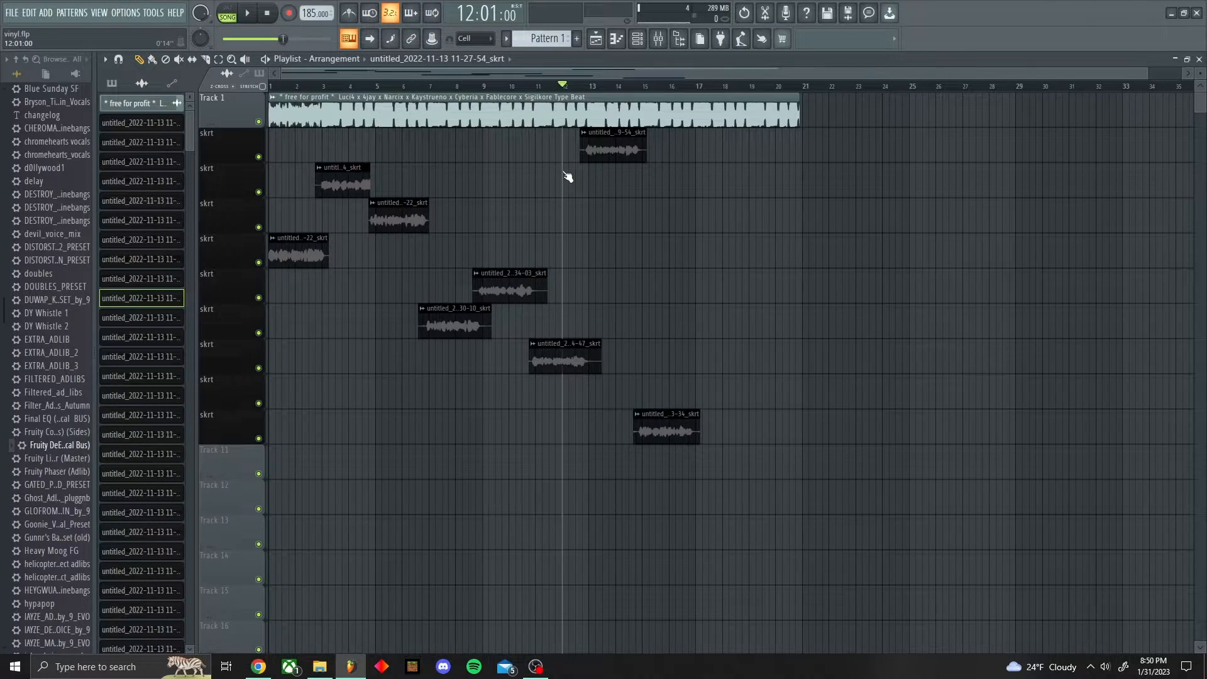
drag(651, 130, 344, 125)
drag(237, 128, 291, 231)
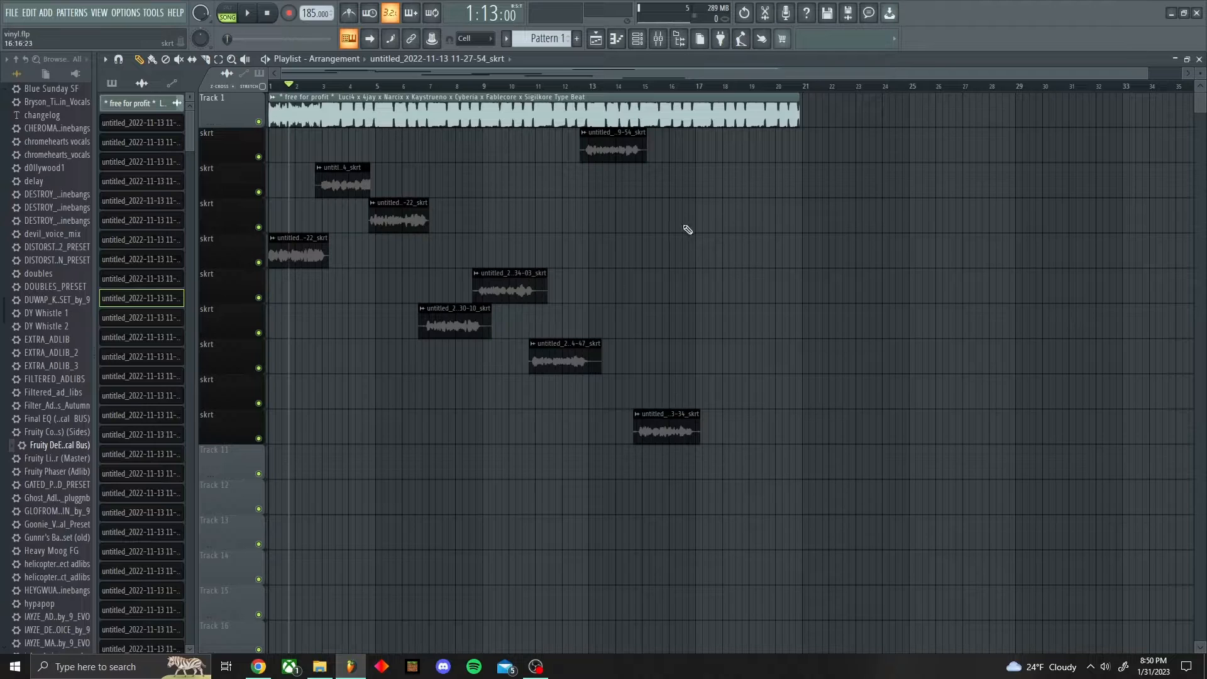
Step: Open the recent project that contains the vir4L beat
click(17, 19)
click(17, 19)
click(17, 19)
click(18, 19)
click(18, 21)
mouse_move(15, 128)
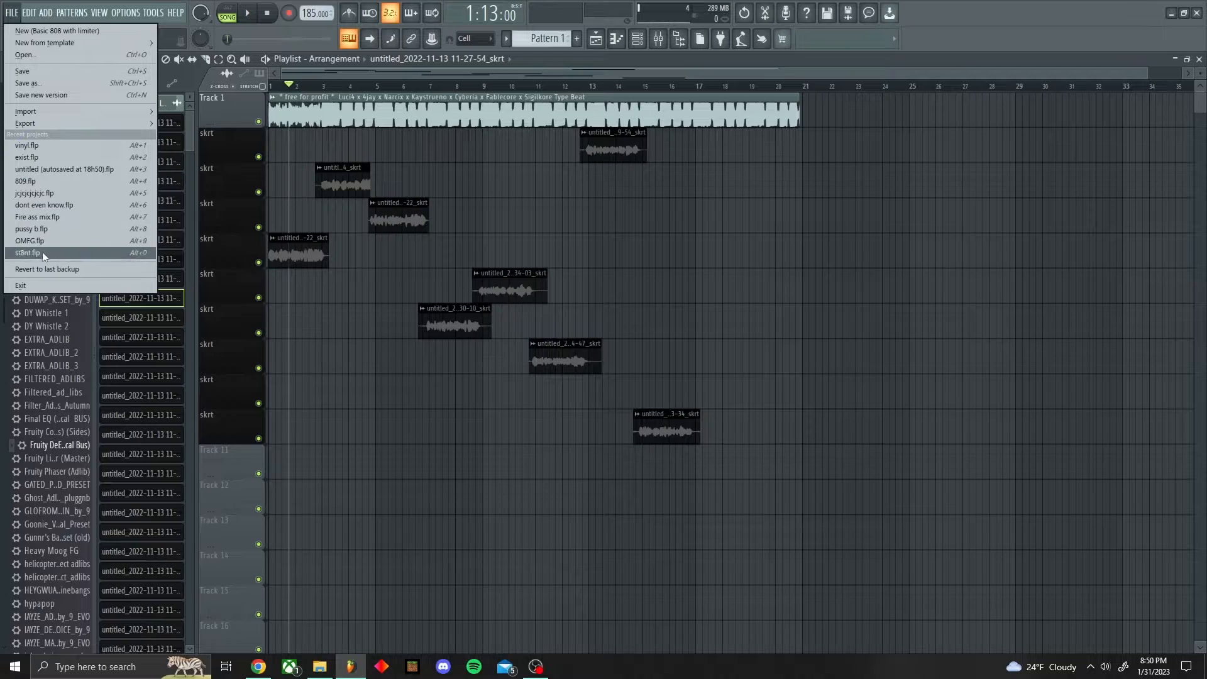
click(41, 231)
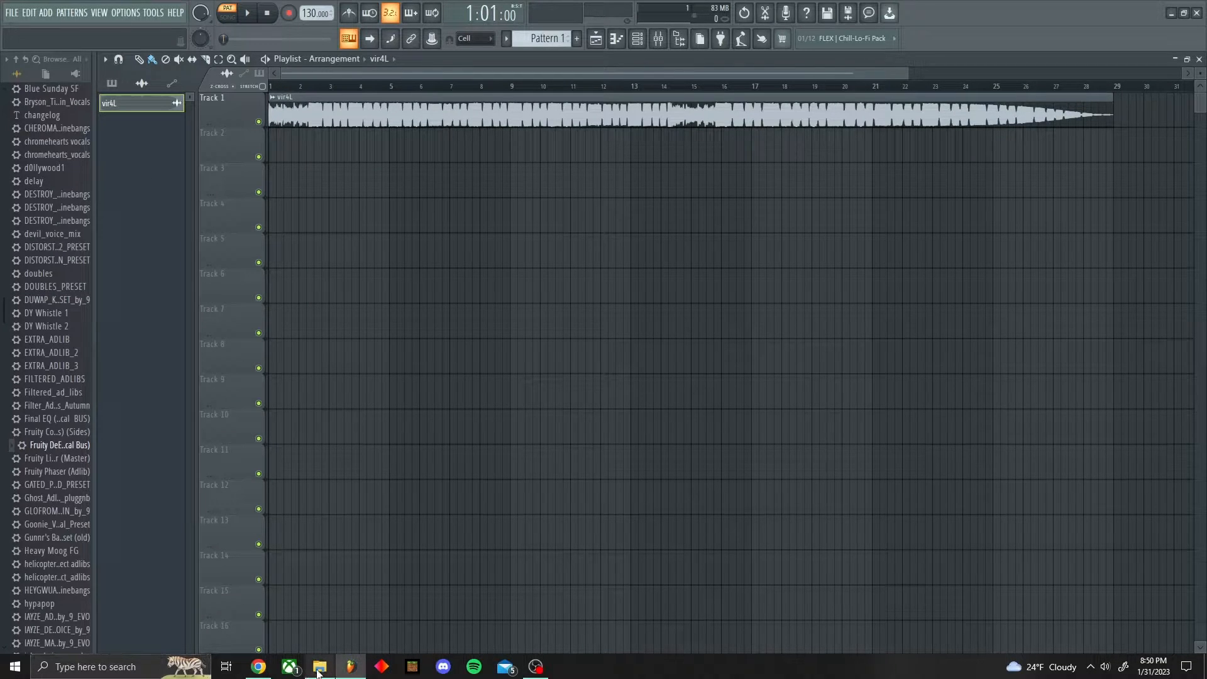
Step: Stretch the vir4L clip on Track 1 to a shorter length of 22:08:04 and play the sped-up beat
click(334, 59)
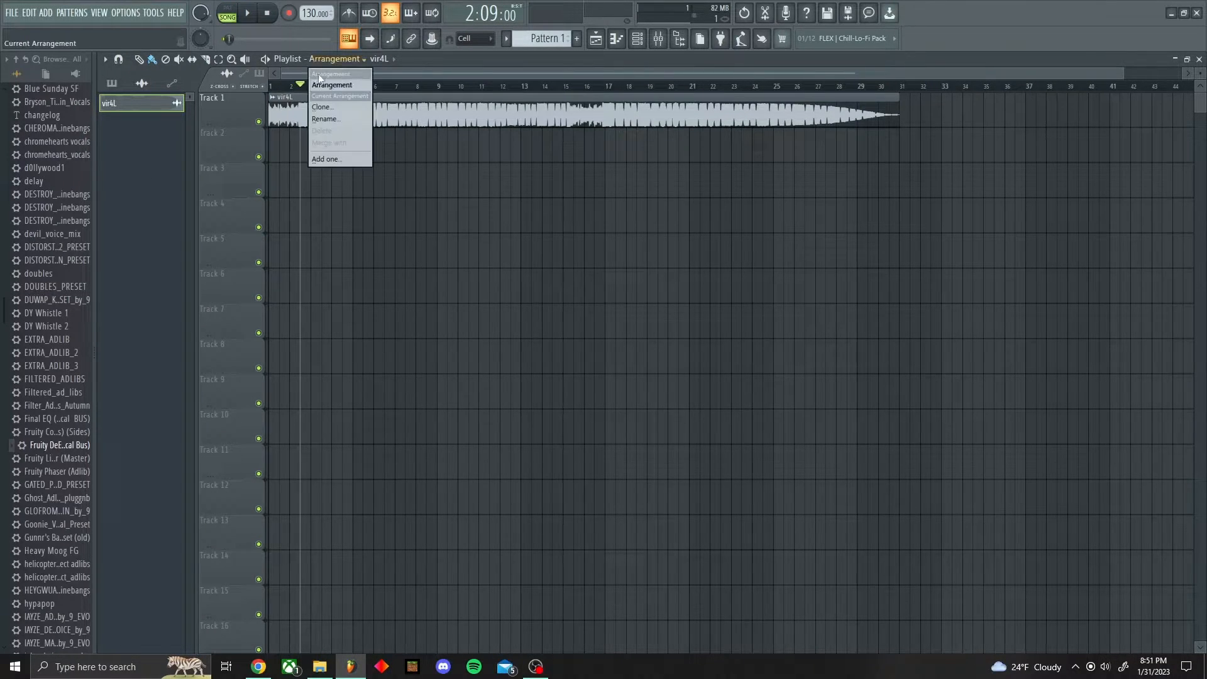
click(447, 64)
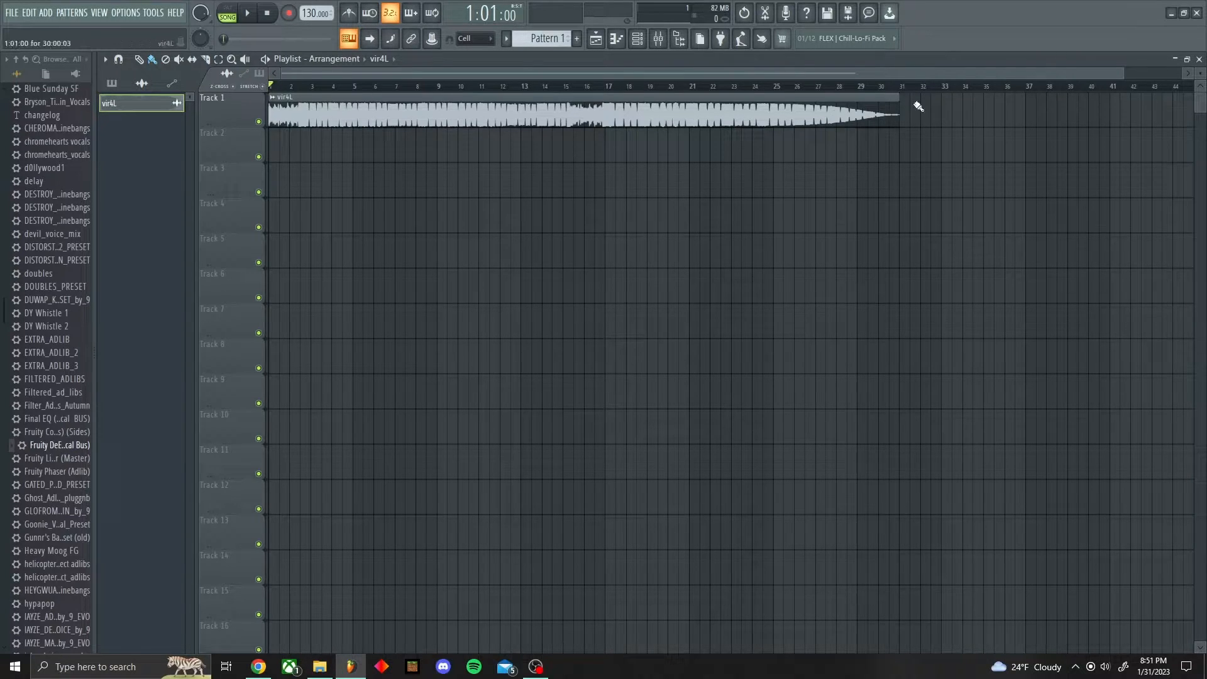
drag(896, 98, 735, 156)
click(245, 15)
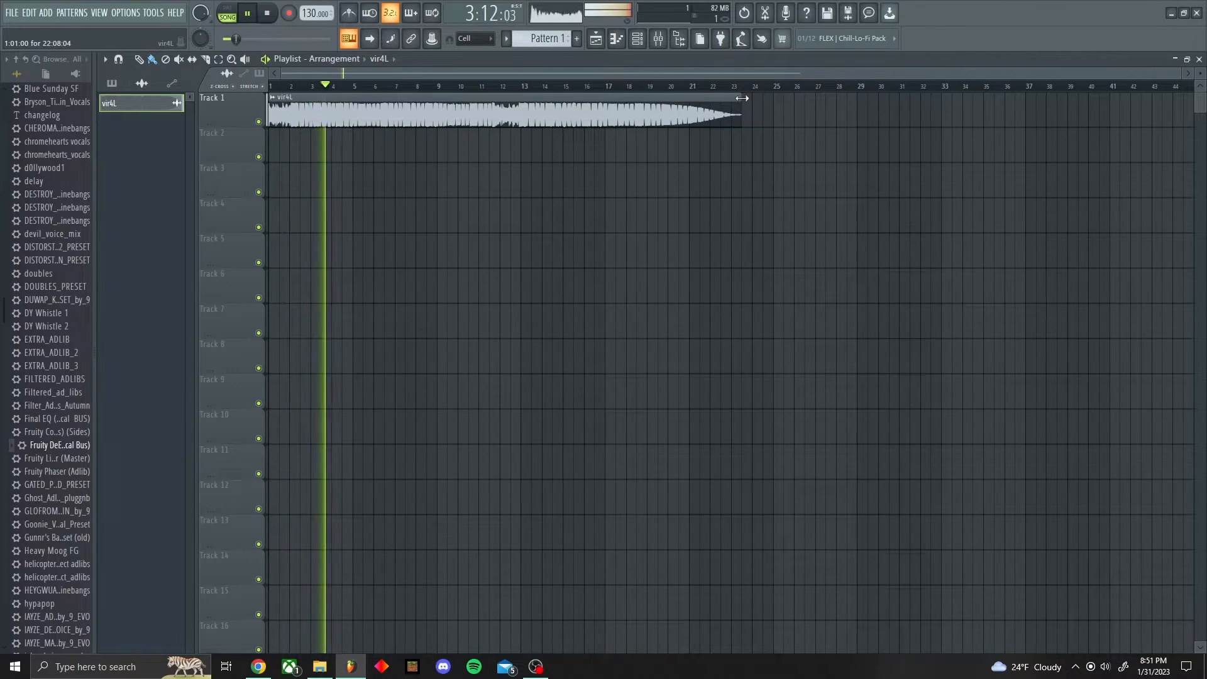
click(252, 13)
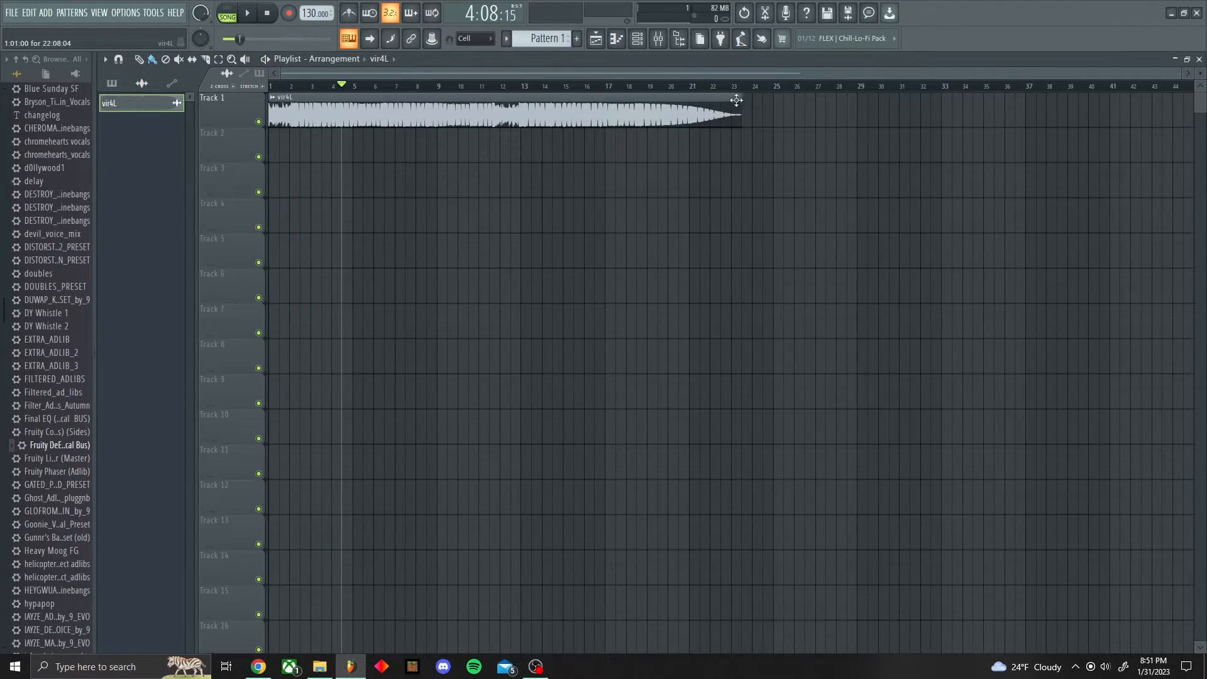
Step: Stretch the vir4L clip to a length of 24:08:05 and play the beat at that speed
drag(740, 100, 784, 99)
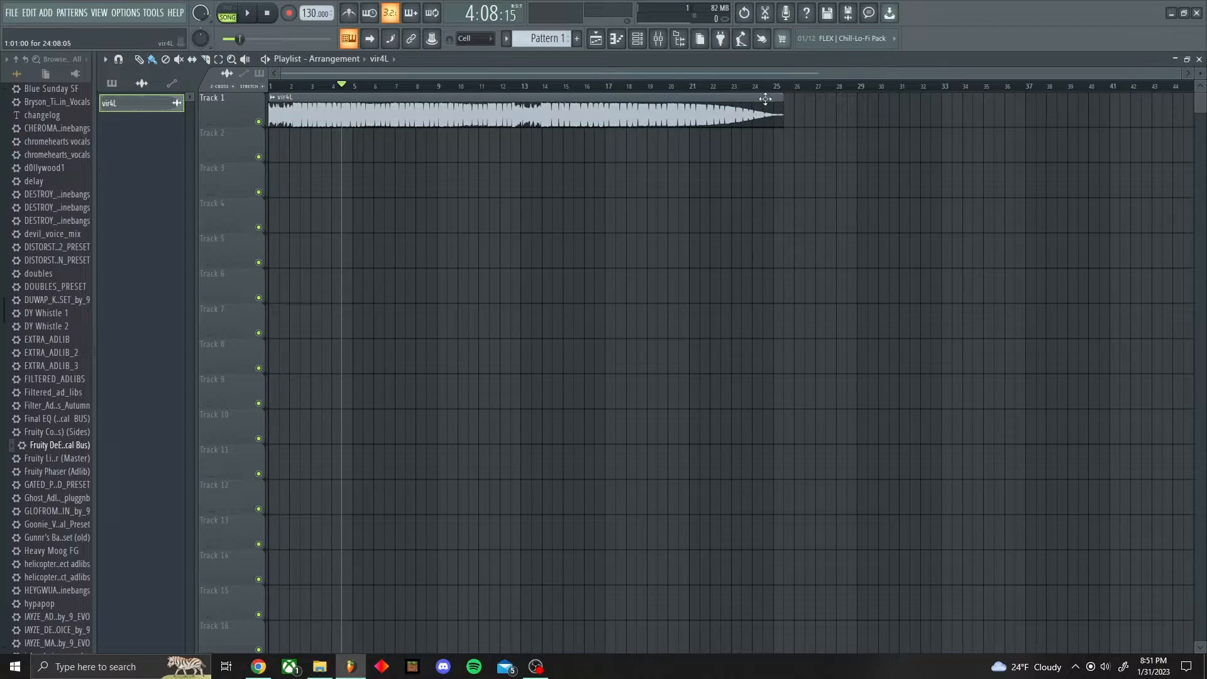
click(254, 17)
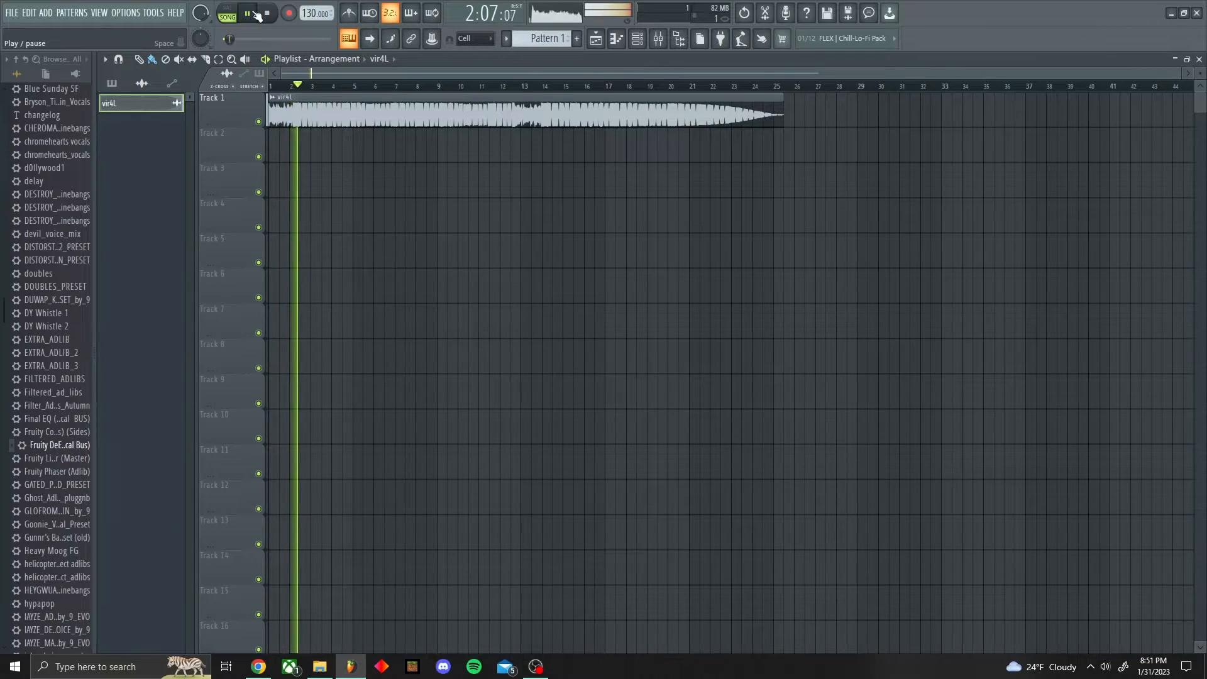
key(space)
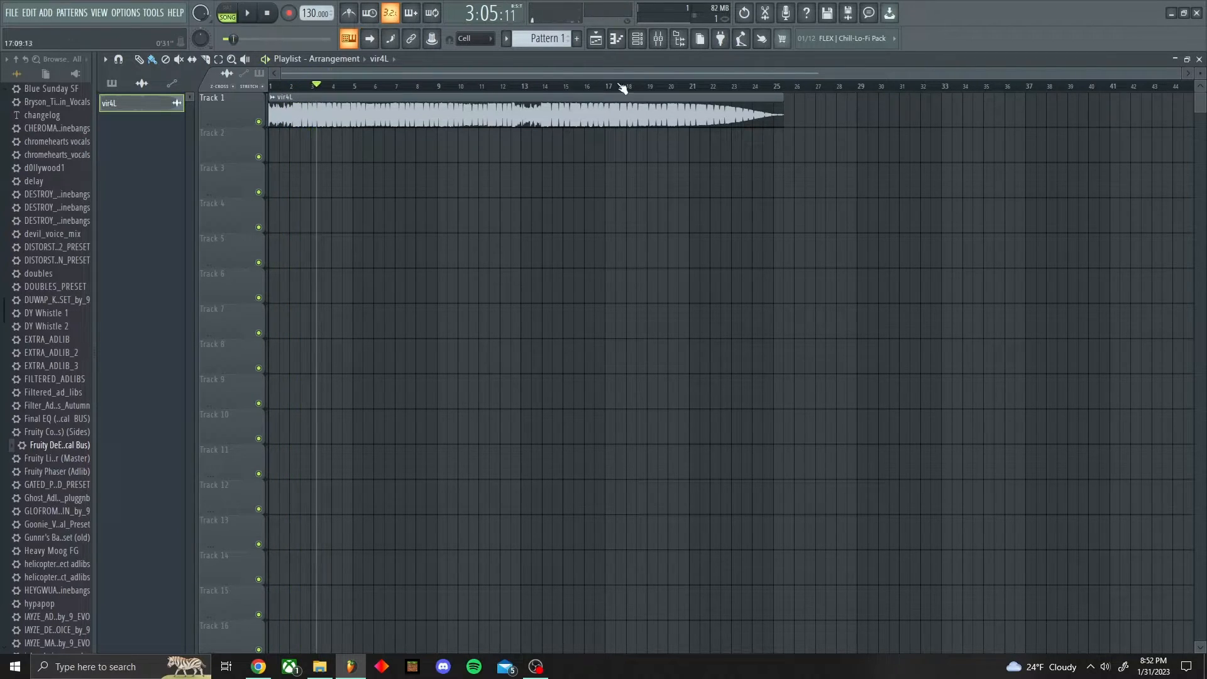
Step: Try a slowed vir4L clip about 40 bars long in playback, and speed it up again by ending the clip at bar 24
drag(804, 117, 1109, 116)
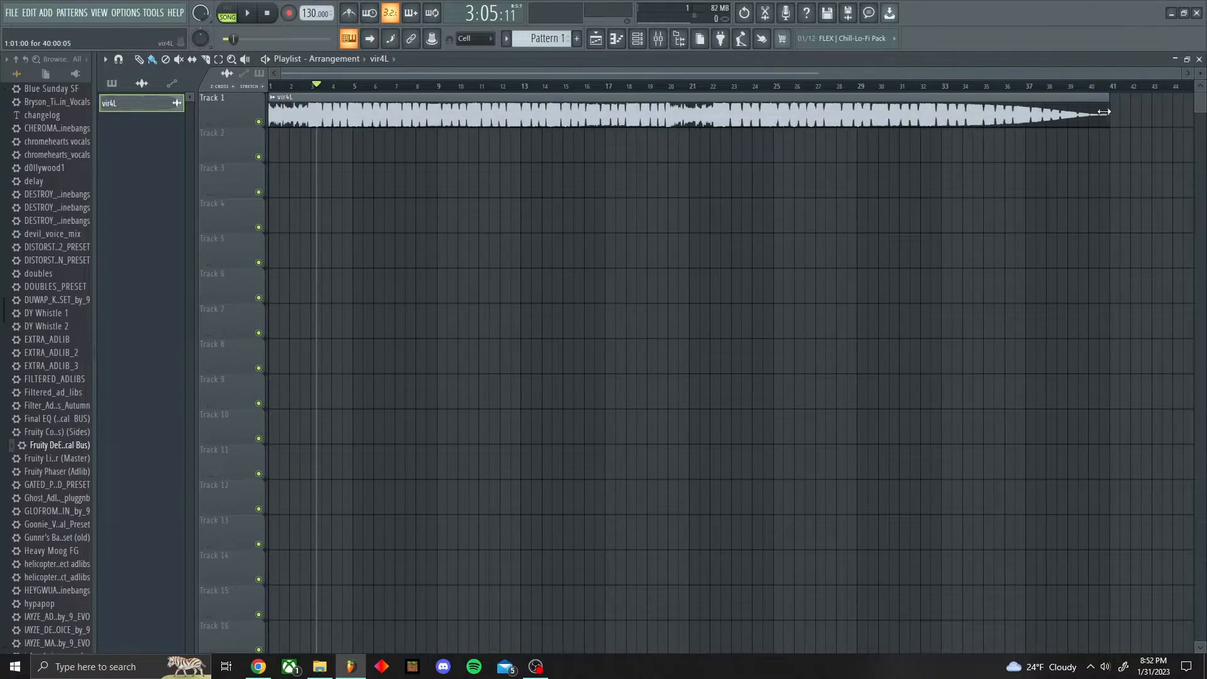
key(space)
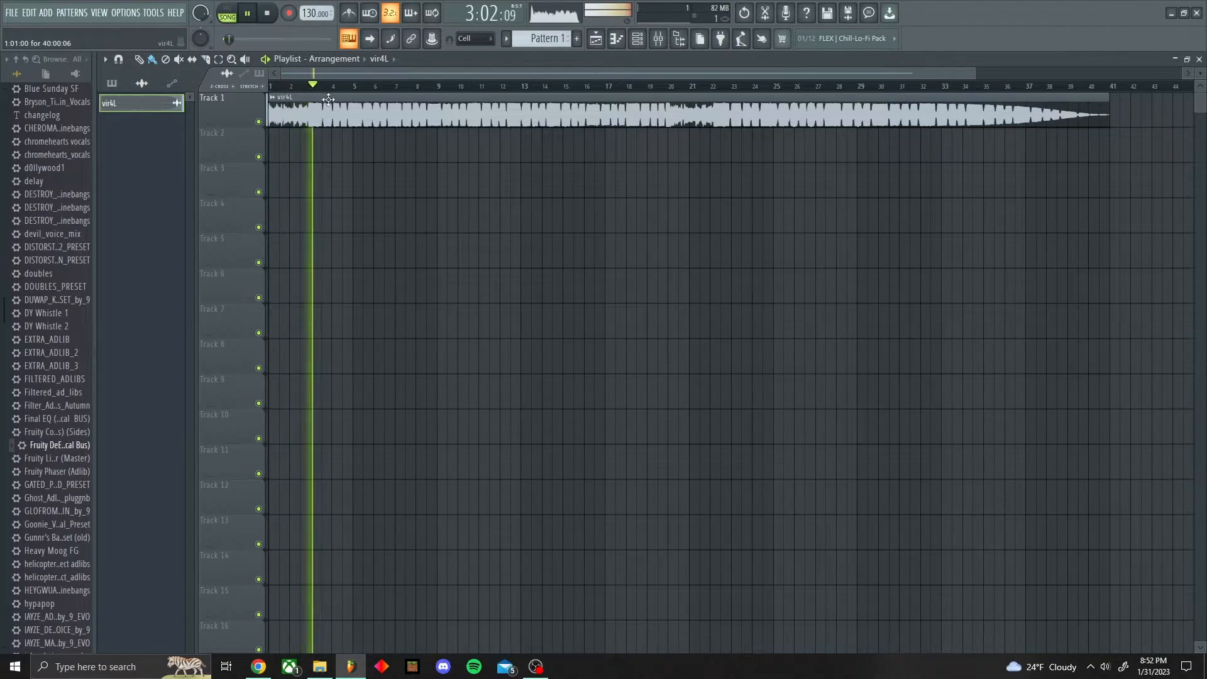
key(space)
drag(1107, 117, 752, 116)
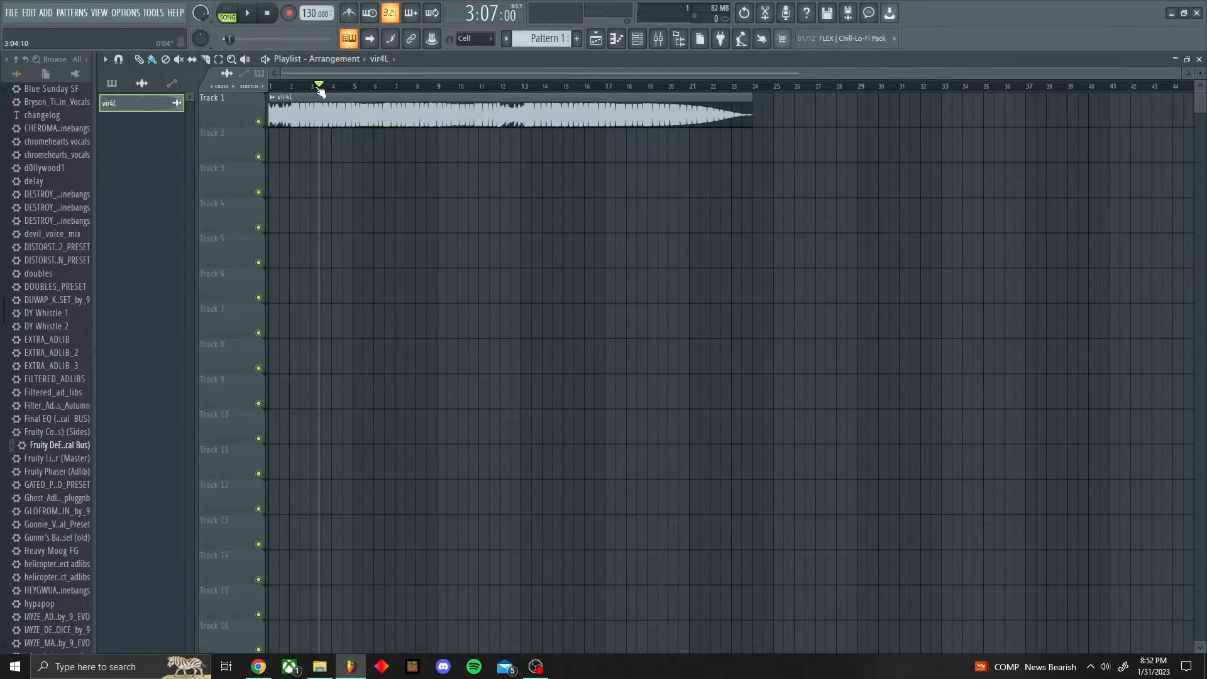
click(249, 15)
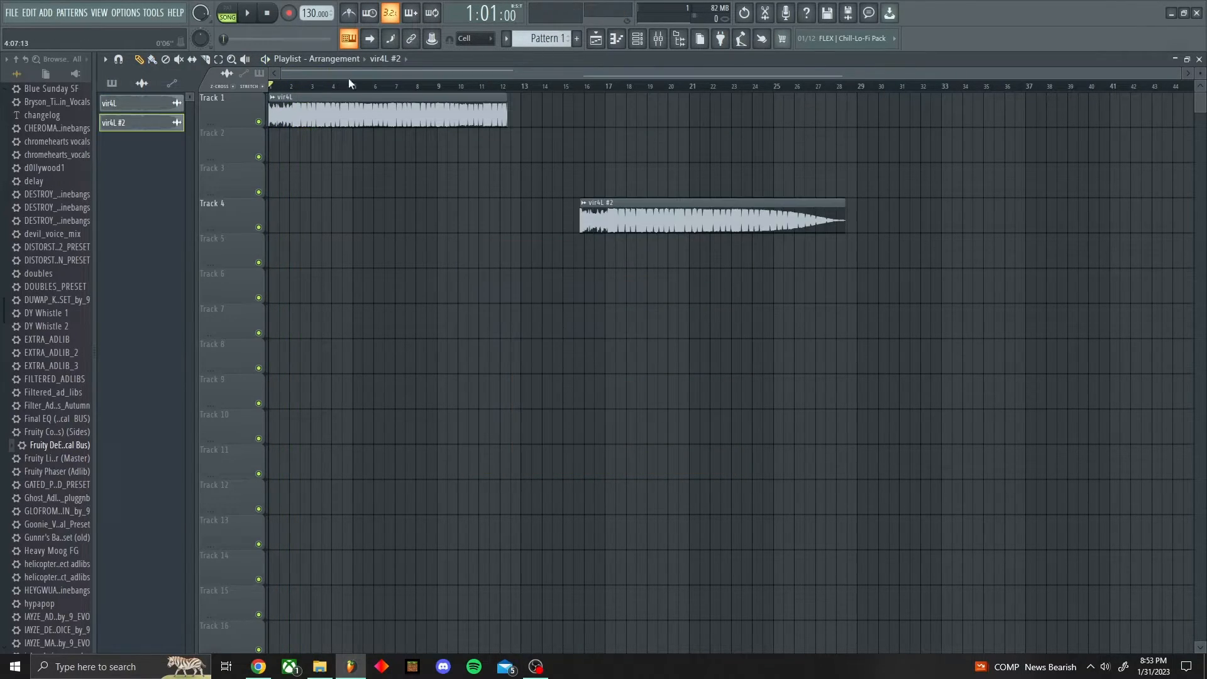
Step: Play the vir4L clip on Track 1 from 8:09:00
drag(398, 88, 427, 83)
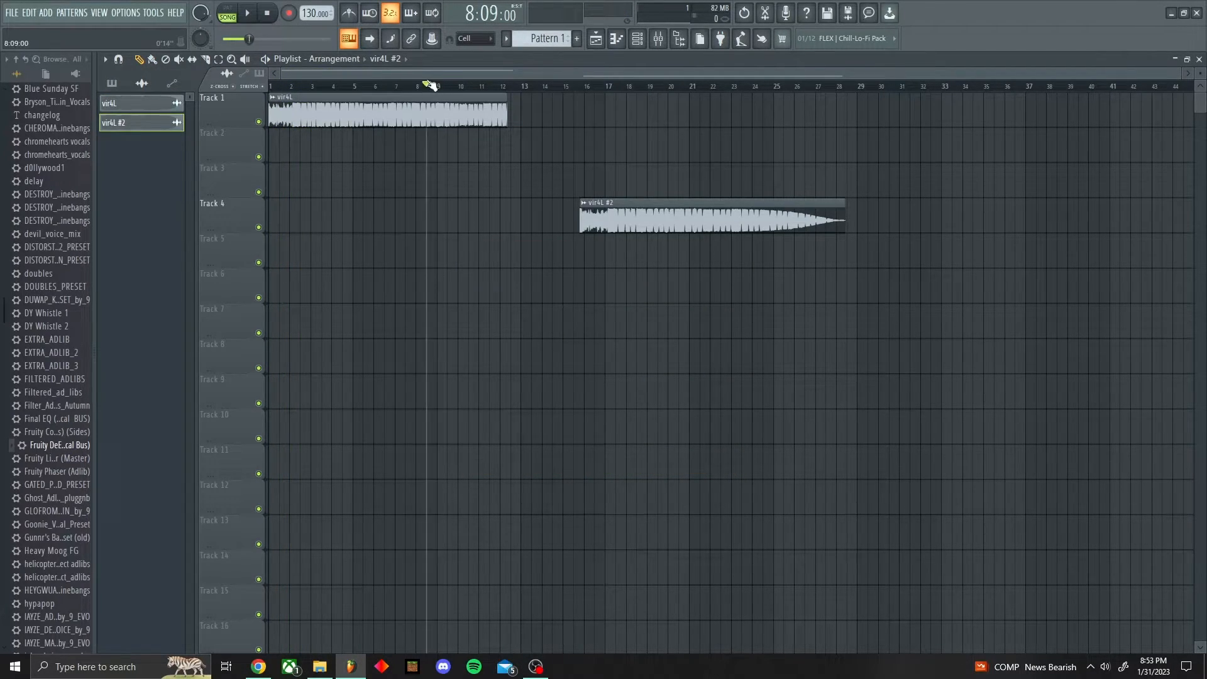
click(247, 14)
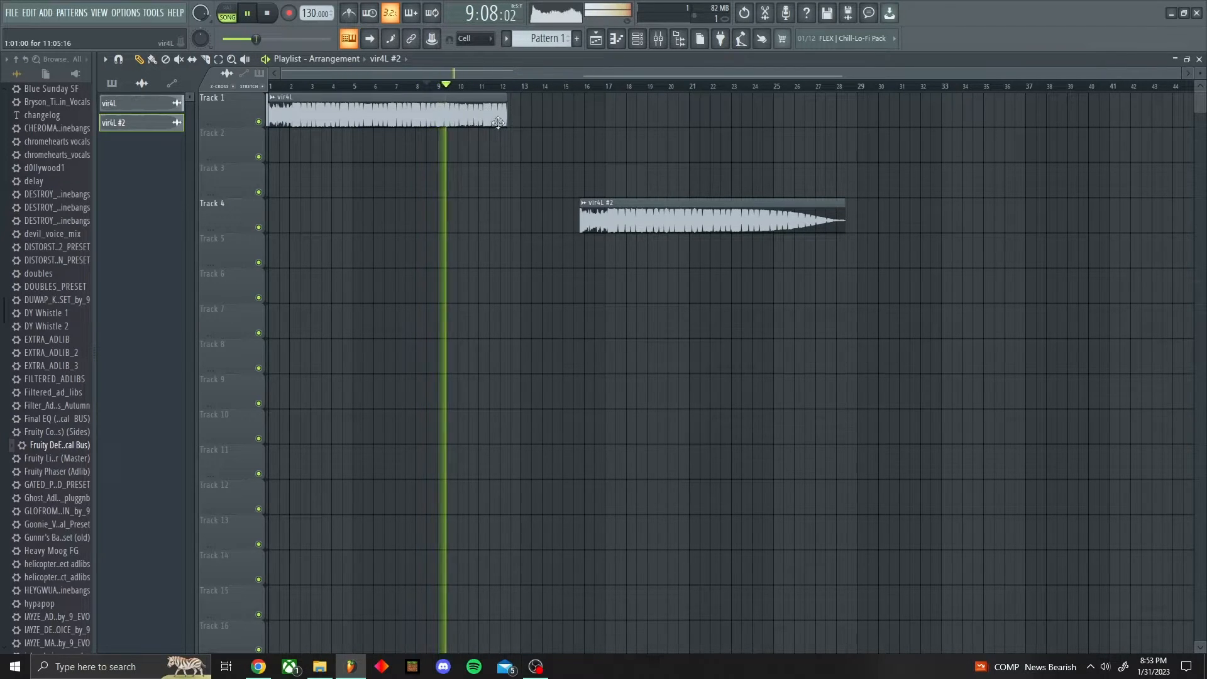
Step: Move the vir4L copy from Track 2 to Track 1, starting at 12:07:00 right behind the first clip
scroll(507, 86, up, 4)
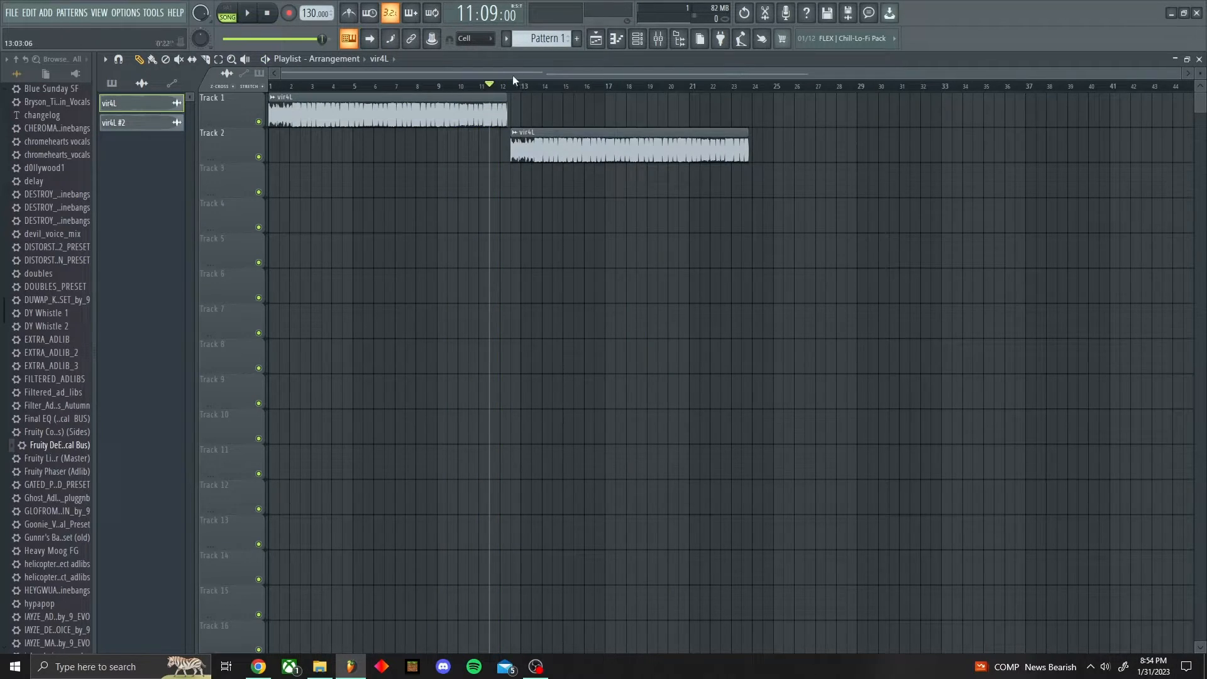
scroll(513, 88, up, 3)
scroll(513, 89, up, 3)
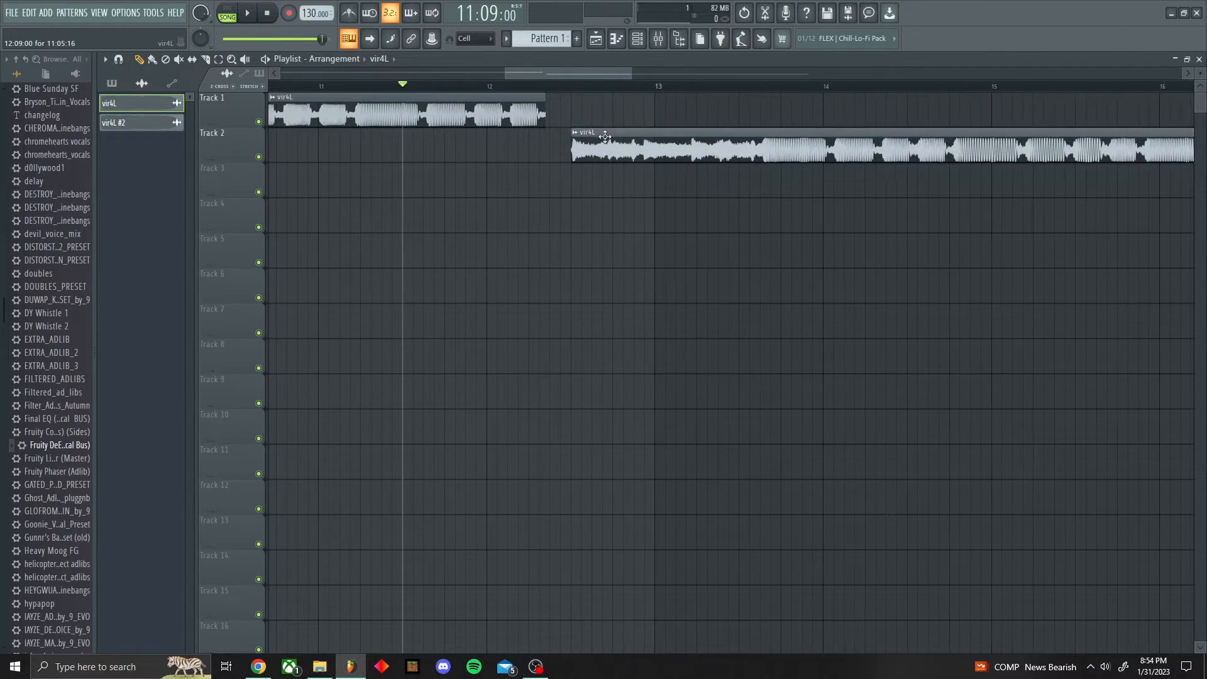
drag(679, 149, 659, 113)
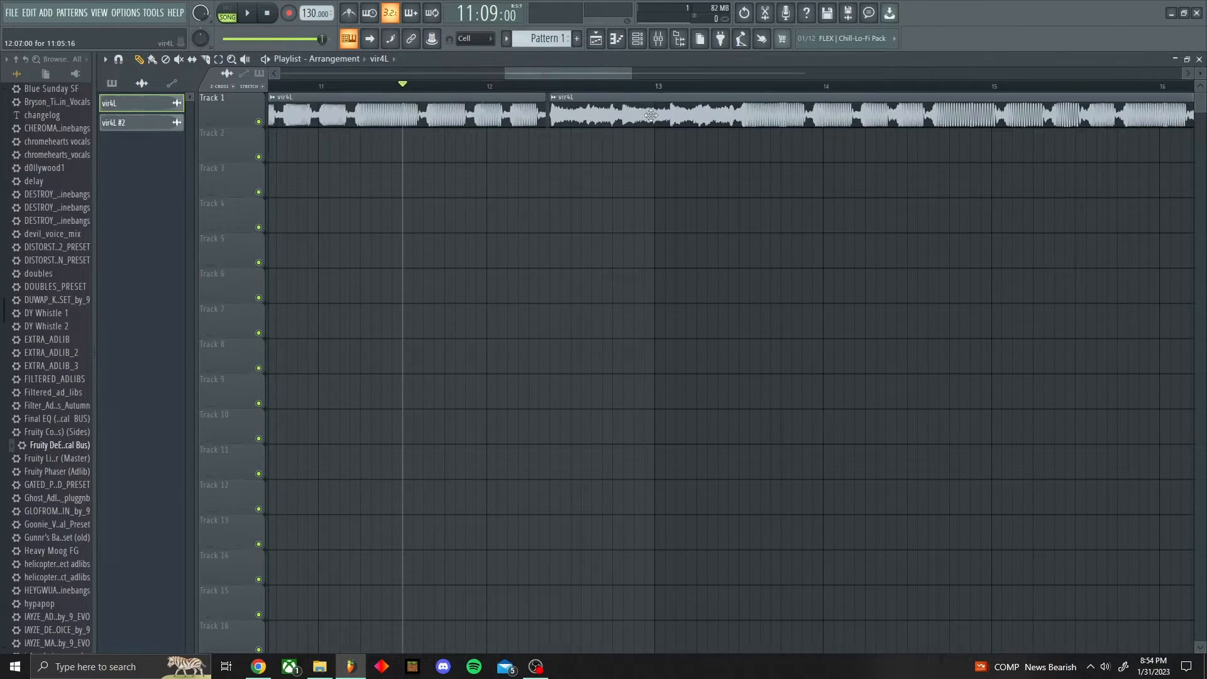
scroll(623, 97, down, 5)
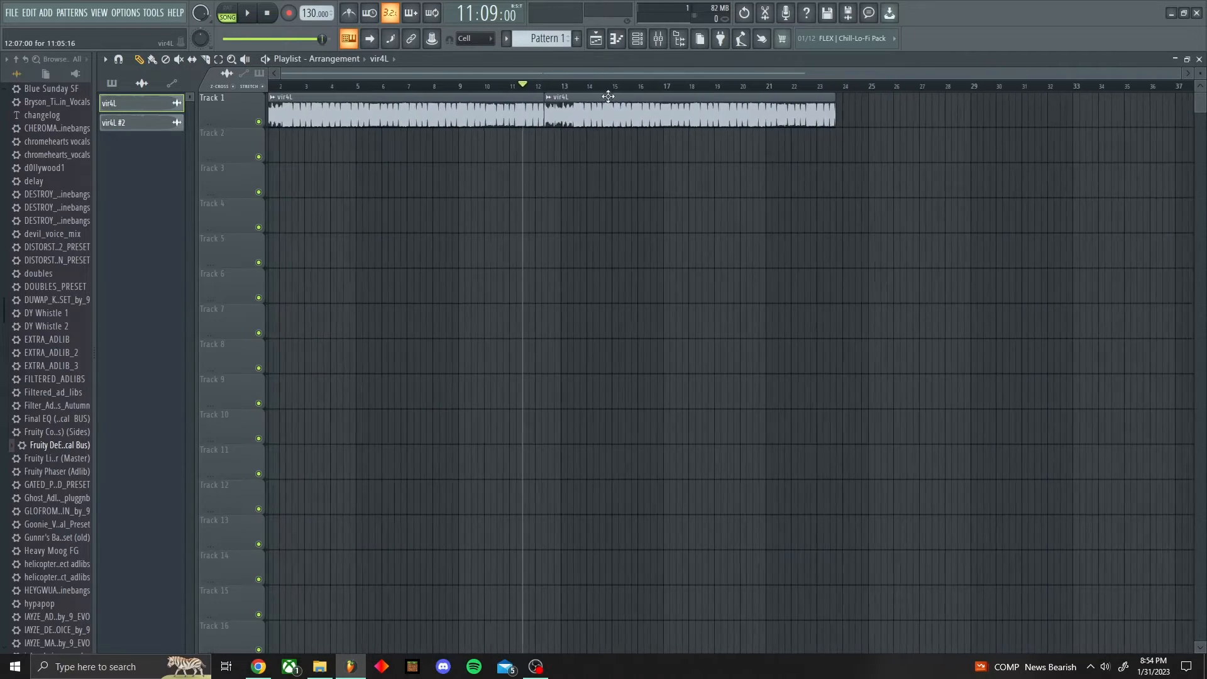
scroll(608, 96, down, 1)
Step: Move the second vir4L clip to bar 17 and down to Track 3 at about bar 5, and delete it
drag(567, 119, 672, 73)
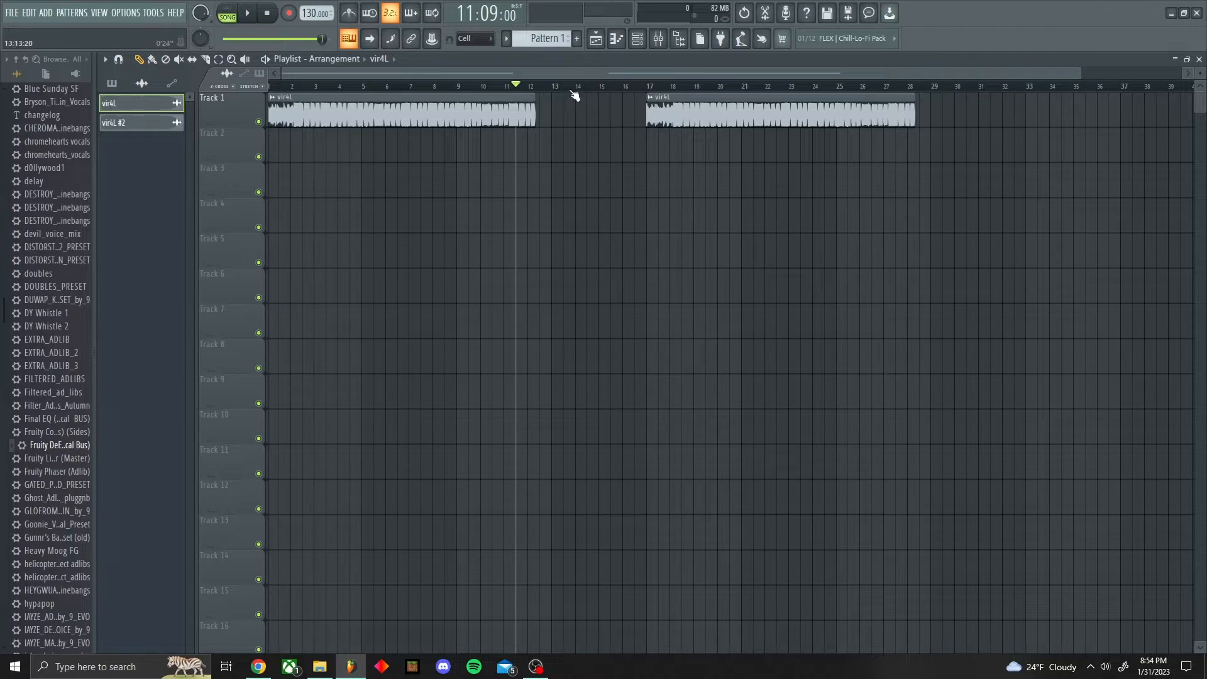
drag(462, 87, 525, 98)
drag(703, 115, 417, 195)
right_click(429, 169)
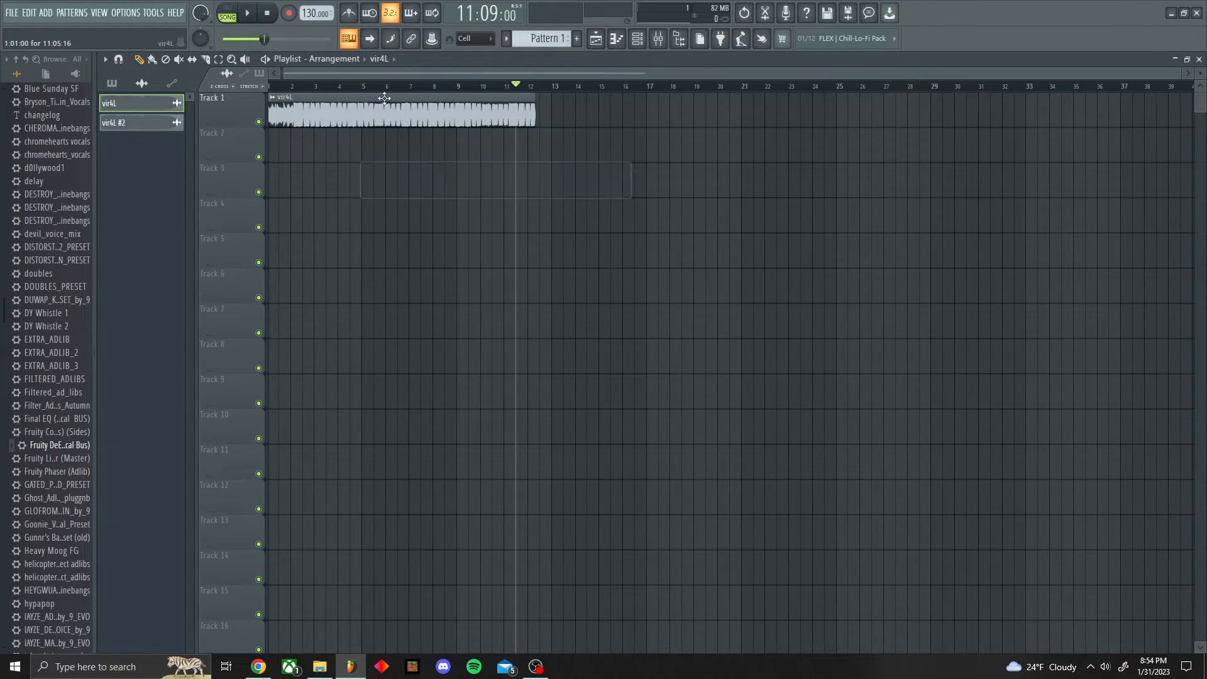
Step: Place another vir4L clip in the playlist and move it to Track 1 behind the first clip, starting at 12:13:00
click(670, 192)
drag(687, 180, 564, 108)
scroll(559, 100, up, 8)
click(505, 96)
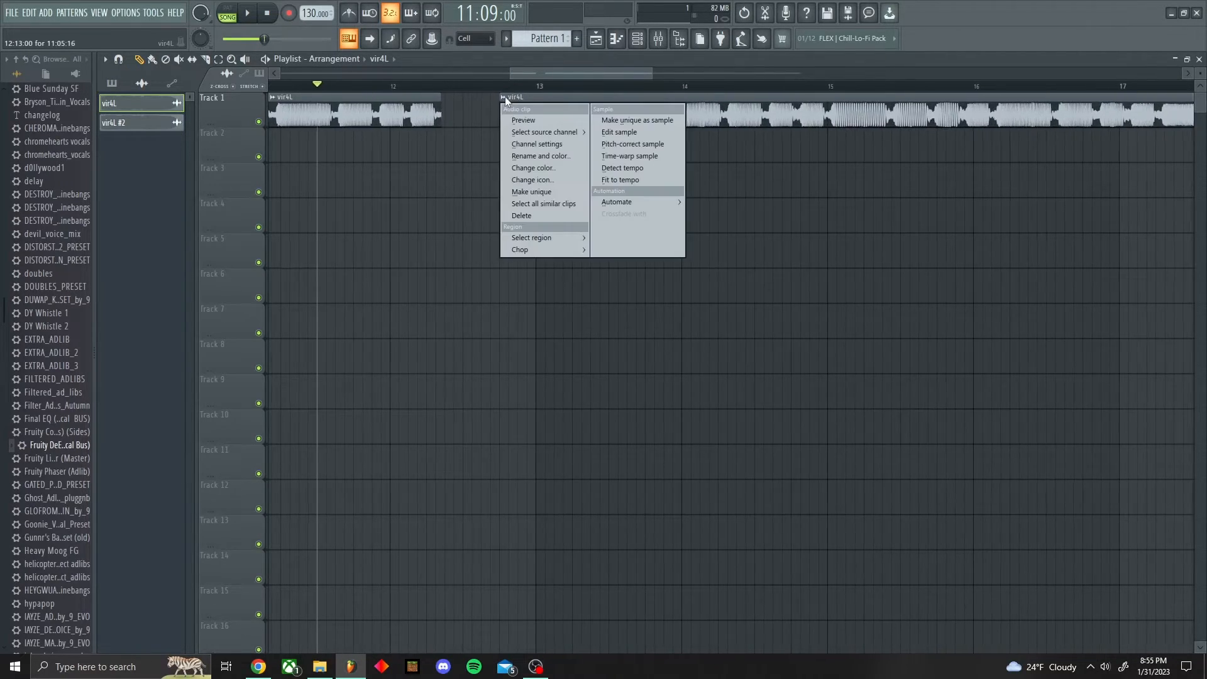
click(513, 86)
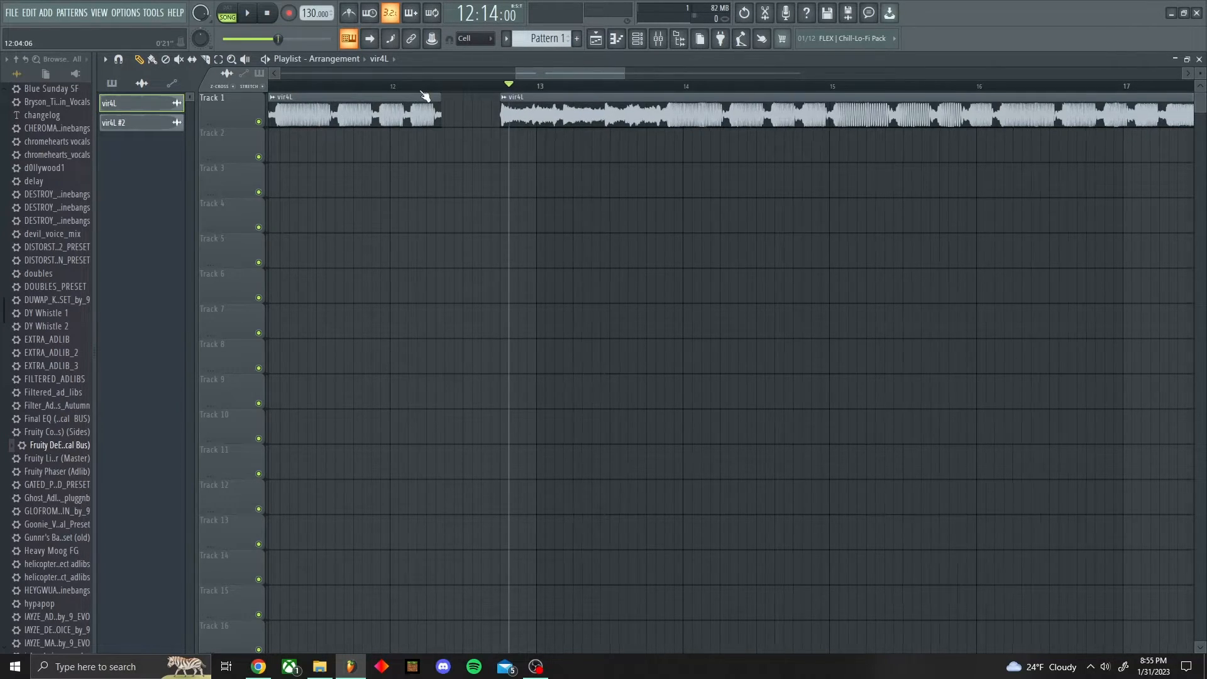
Step: Move the second vir4L clip flush against the end of the first clip on Track 1, starting at 12:06:15
scroll(425, 95, up, 3)
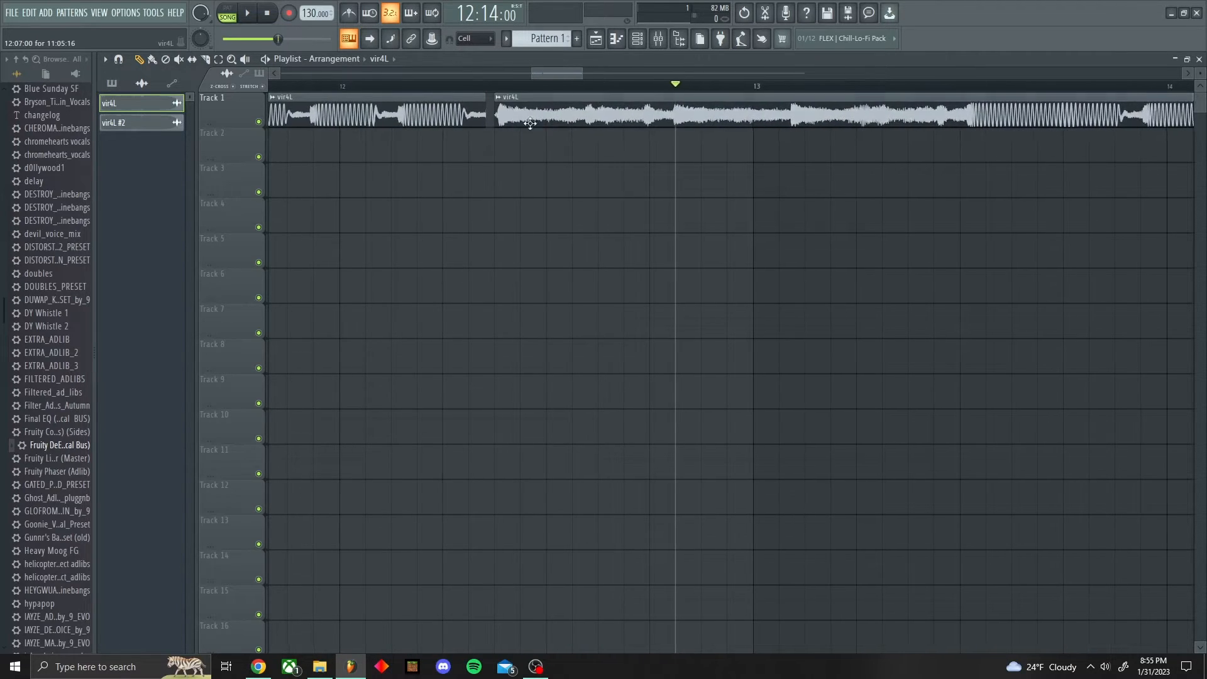
scroll(497, 96, up, 3)
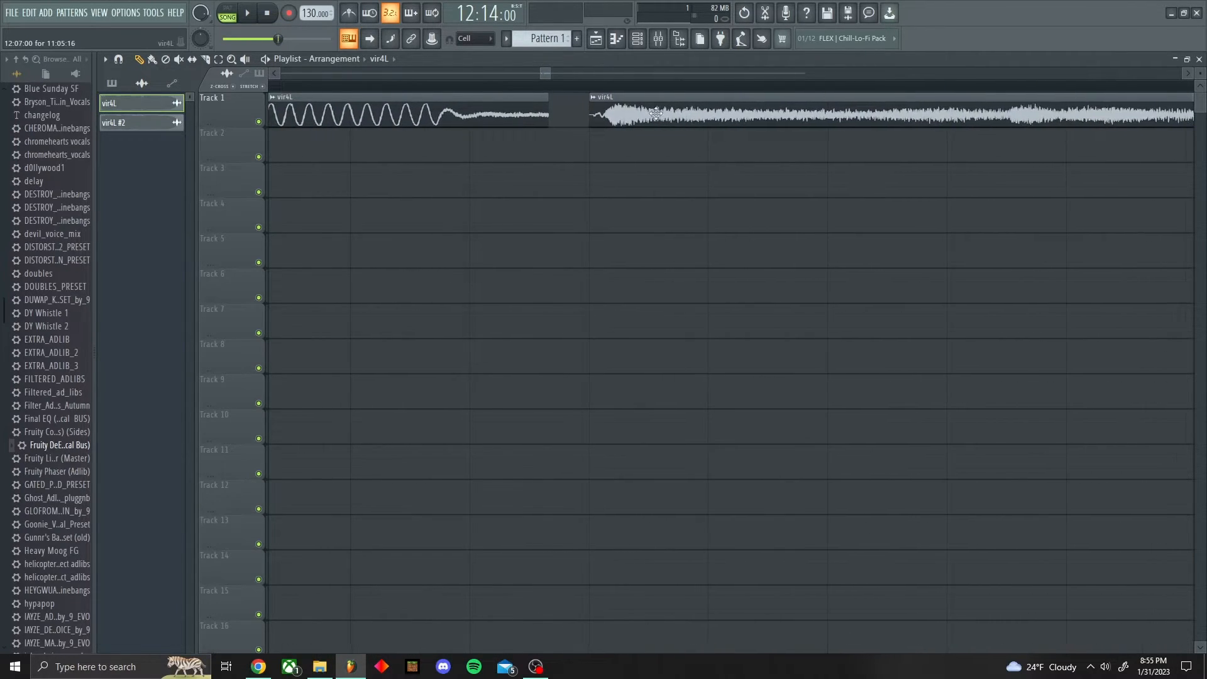
drag(604, 116, 523, 93)
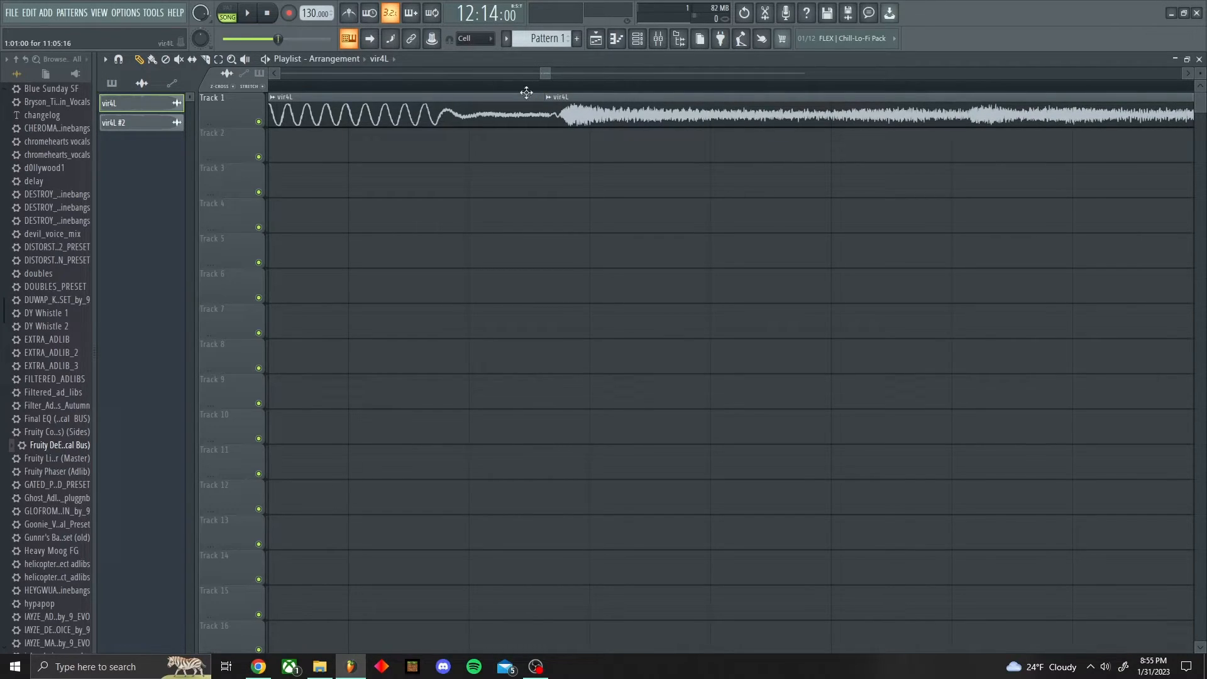
scroll(530, 96, down, 4)
scroll(528, 96, down, 2)
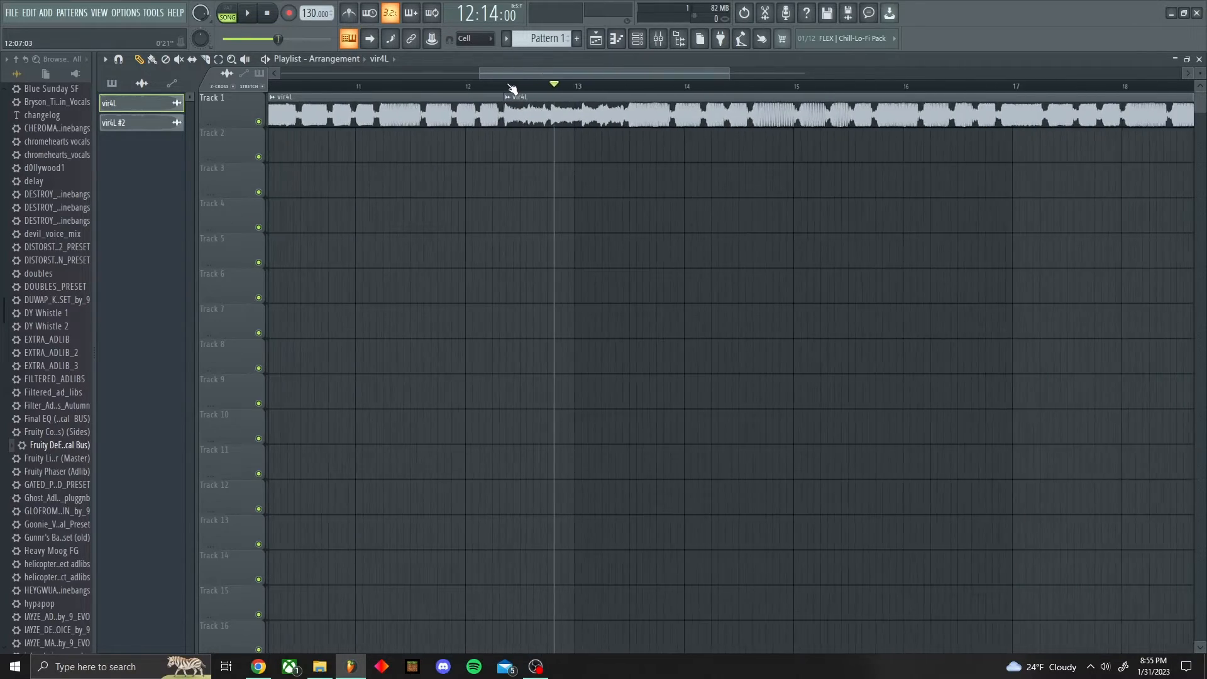
scroll(510, 94, up, 5)
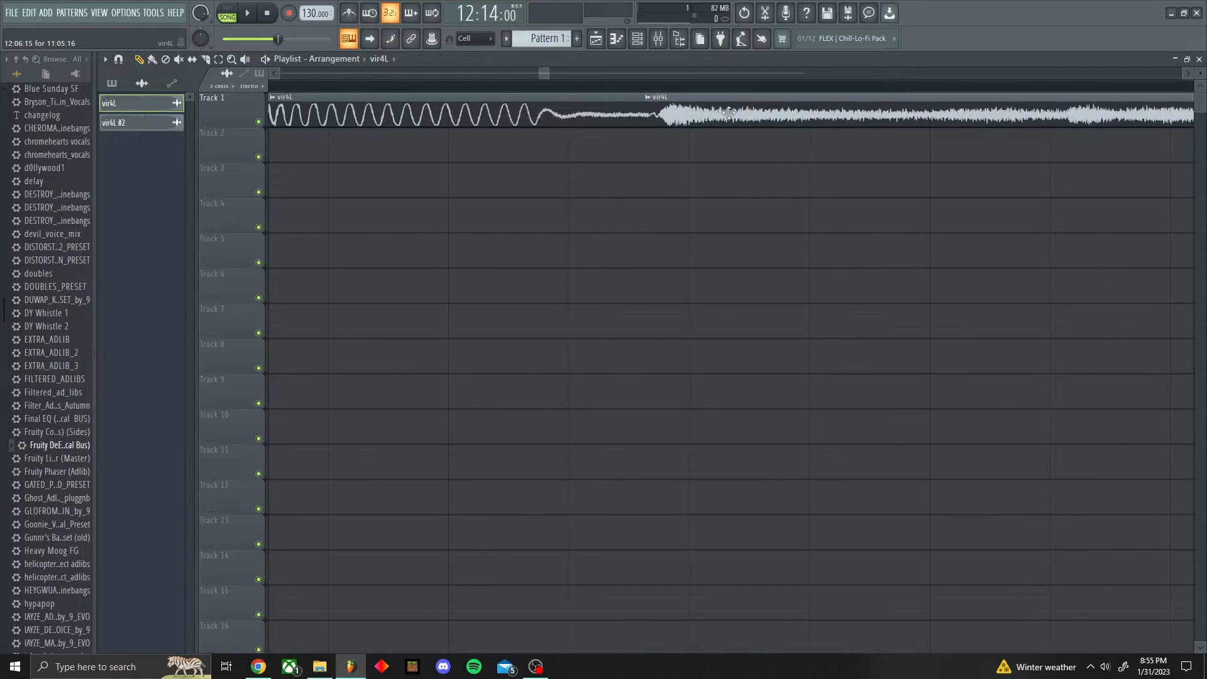
scroll(511, 93, down, 5)
scroll(511, 92, down, 5)
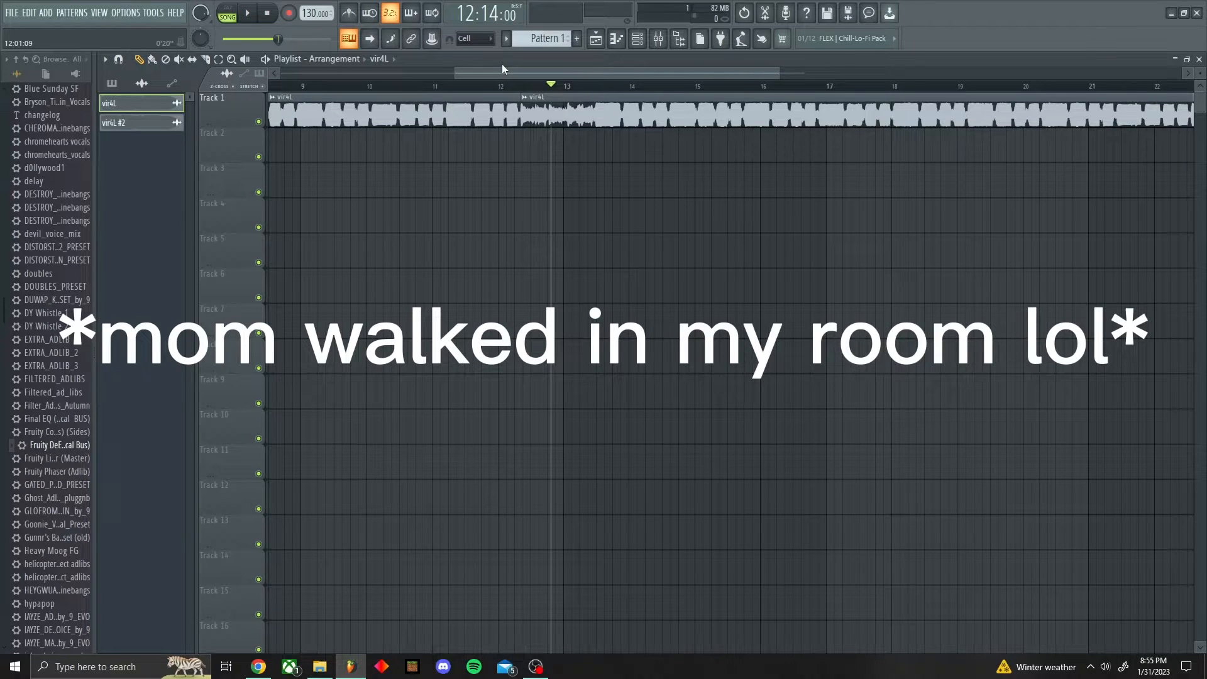
Step: Add the Realistic Gun Shot sample to Track 2 and align its shot with the junction of the two vir4L clips
scroll(528, 96, up, 8)
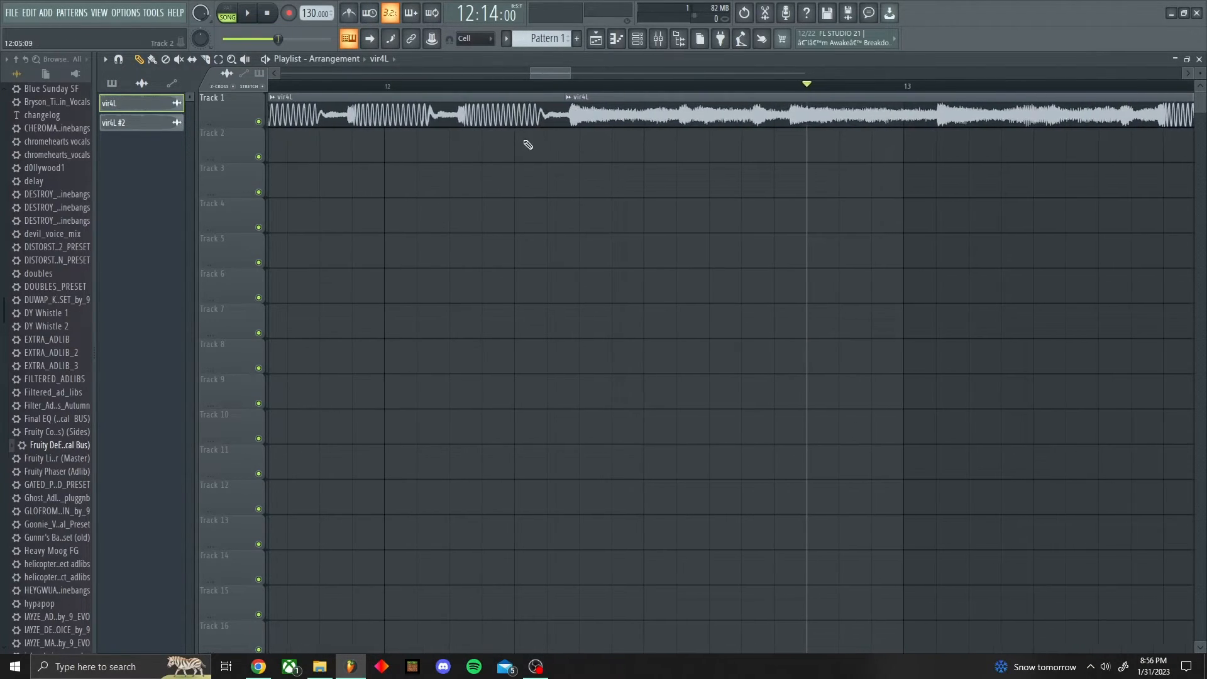
click(320, 666)
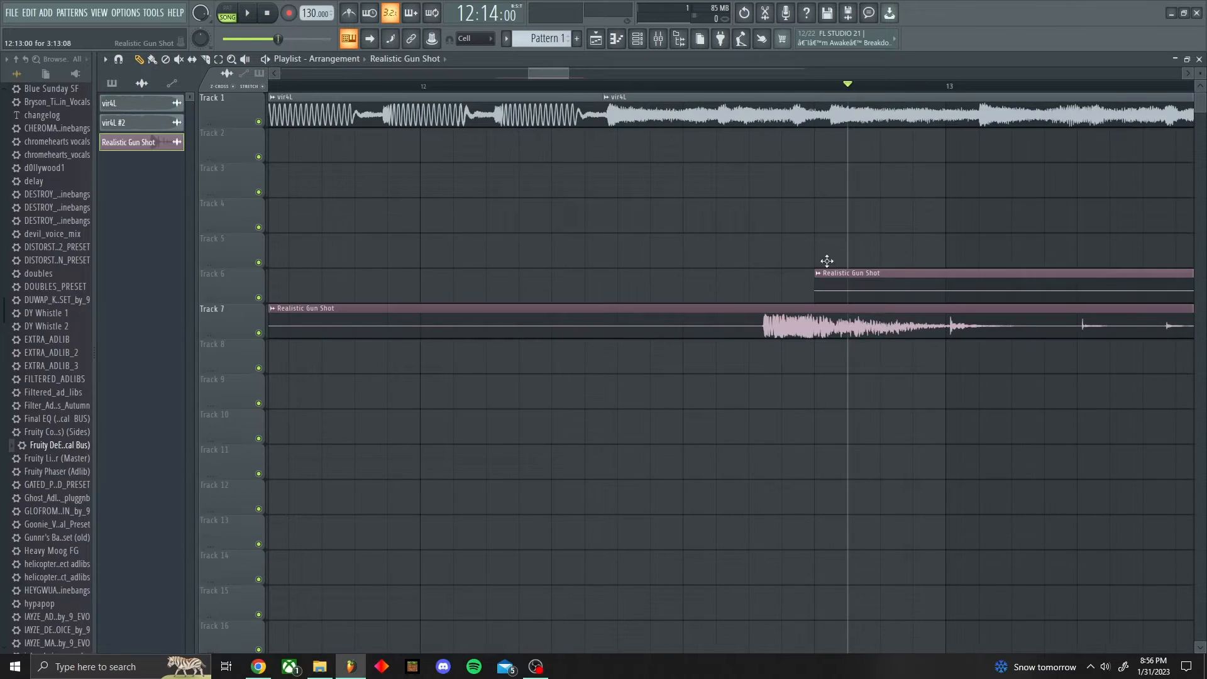
drag(828, 262, 731, 134)
scroll(612, 96, up, 5)
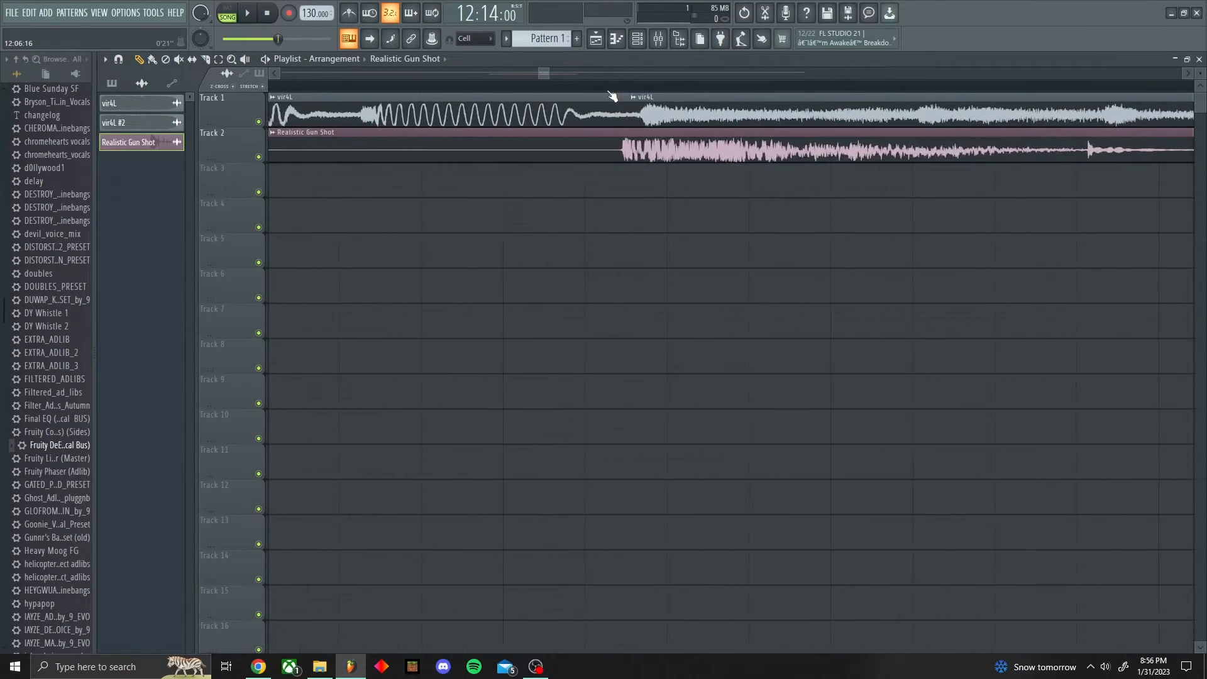
drag(672, 143, 702, 141)
Step: Lower the Realistic Gun Shot channel's volume to about 59%
double_click(702, 141)
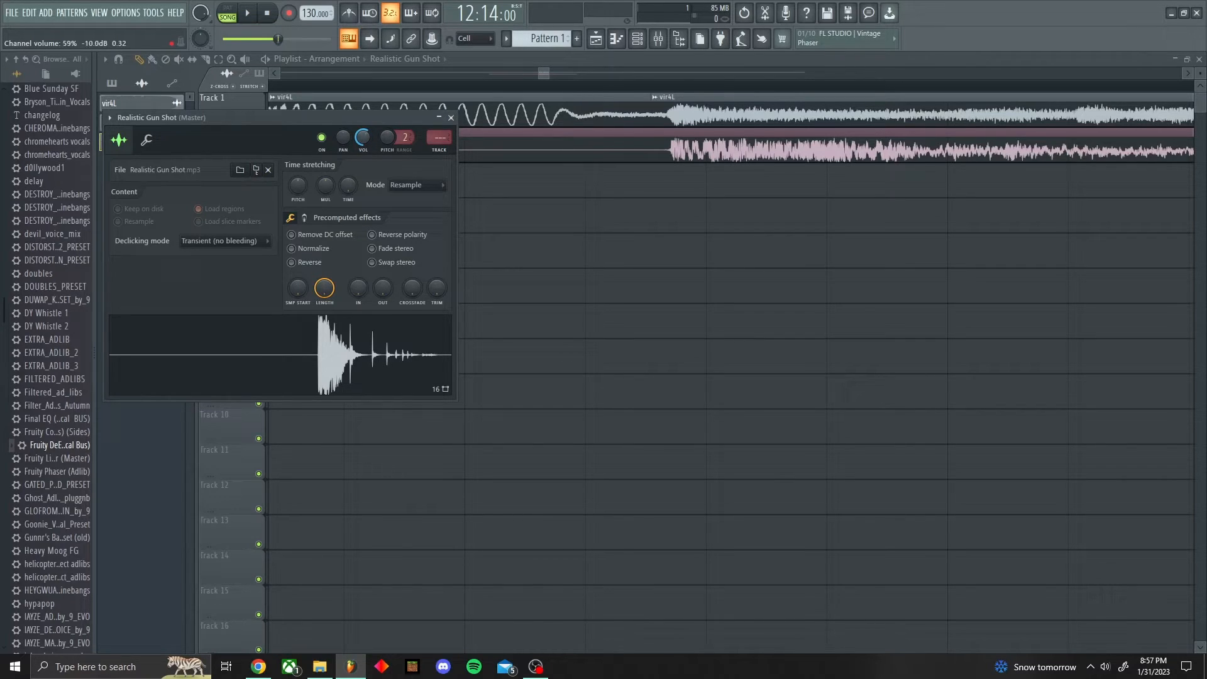
drag(363, 137, 361, 143)
click(451, 117)
Step: Play the transition between the vir4L clips with the gun shot effect, and delete the Realistic Gun Shot clip from Track 2
scroll(369, 87, down, 4)
click(303, 86)
click(248, 13)
click(249, 13)
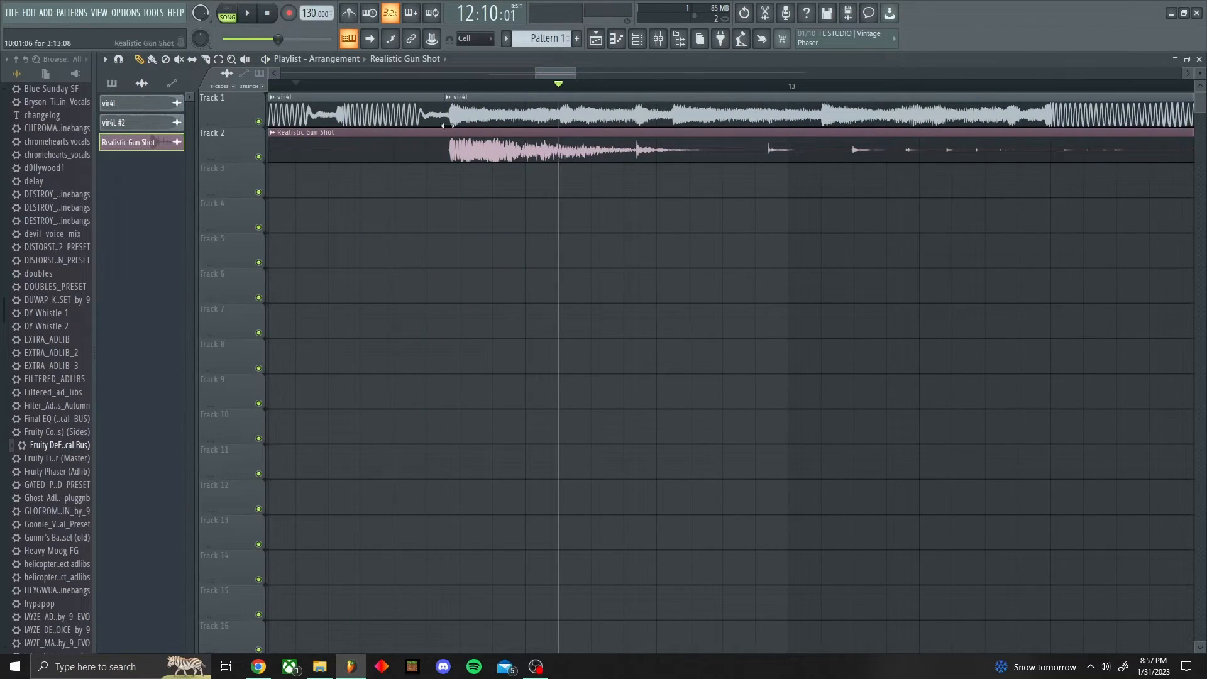
right_click(493, 148)
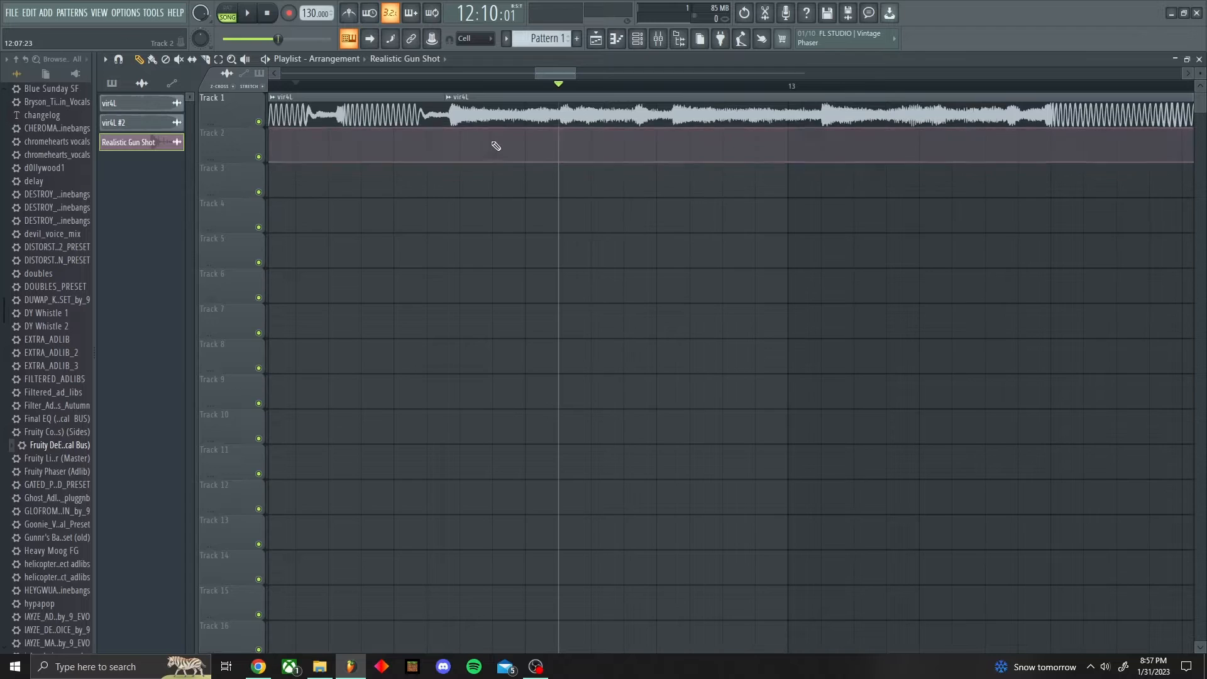
Step: Make the second vir4L clip on Track 1 unique
scroll(444, 95, down, 4)
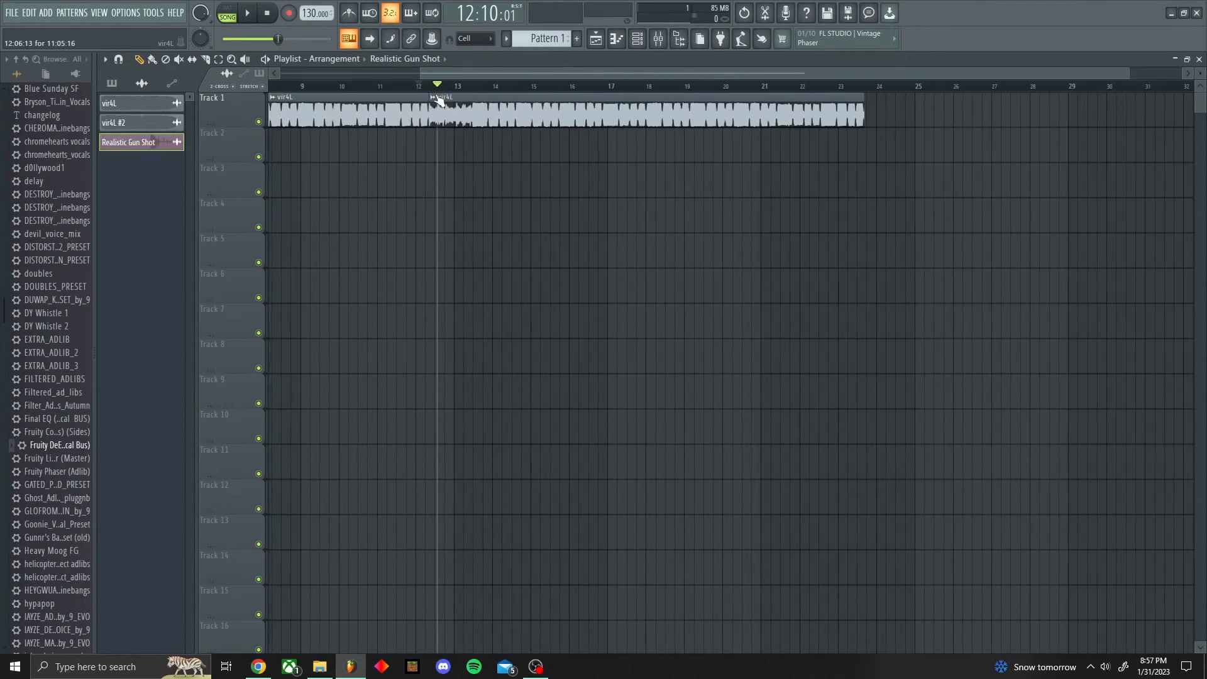
right_click(432, 99)
click(469, 192)
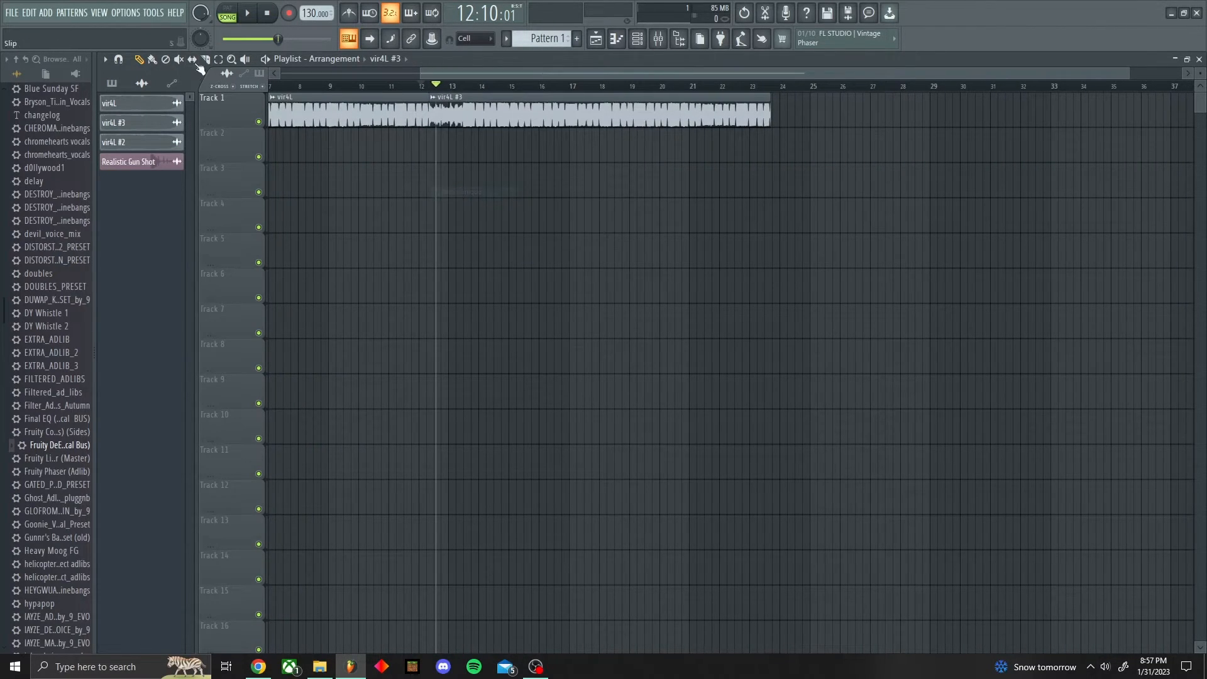
Step: Slow down the vir4L #3 clip by stretching its end to about bar 35, and play the result
drag(786, 128, 811, 98)
click(247, 13)
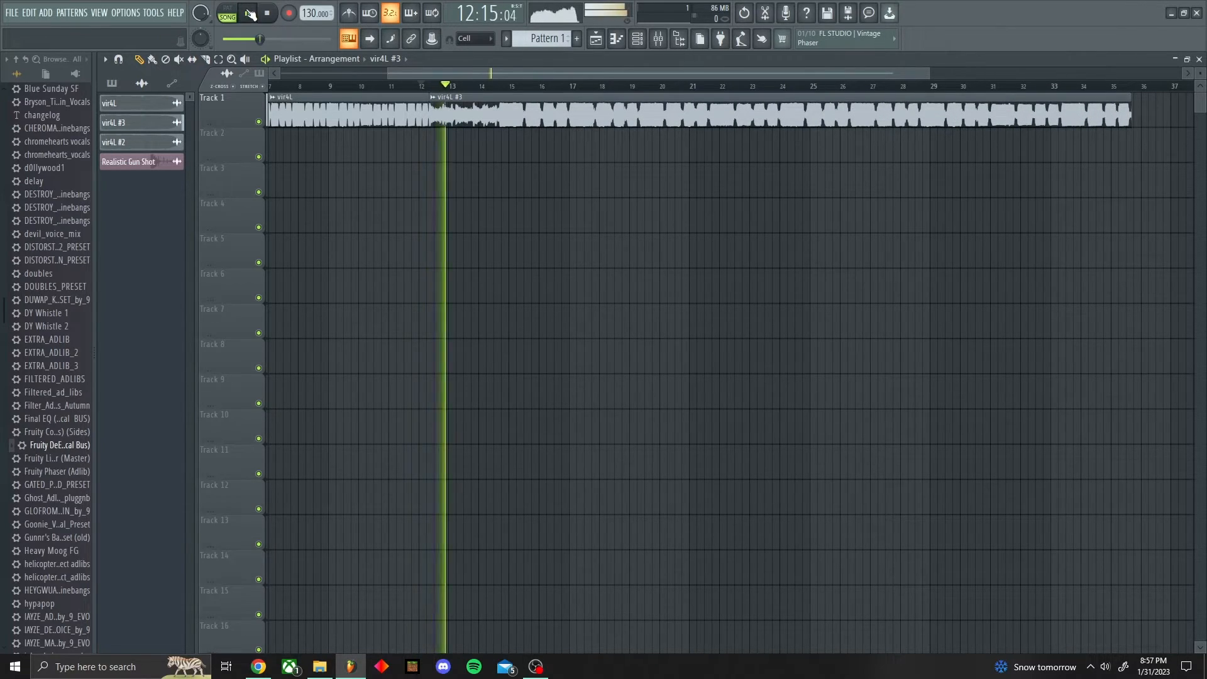
click(247, 12)
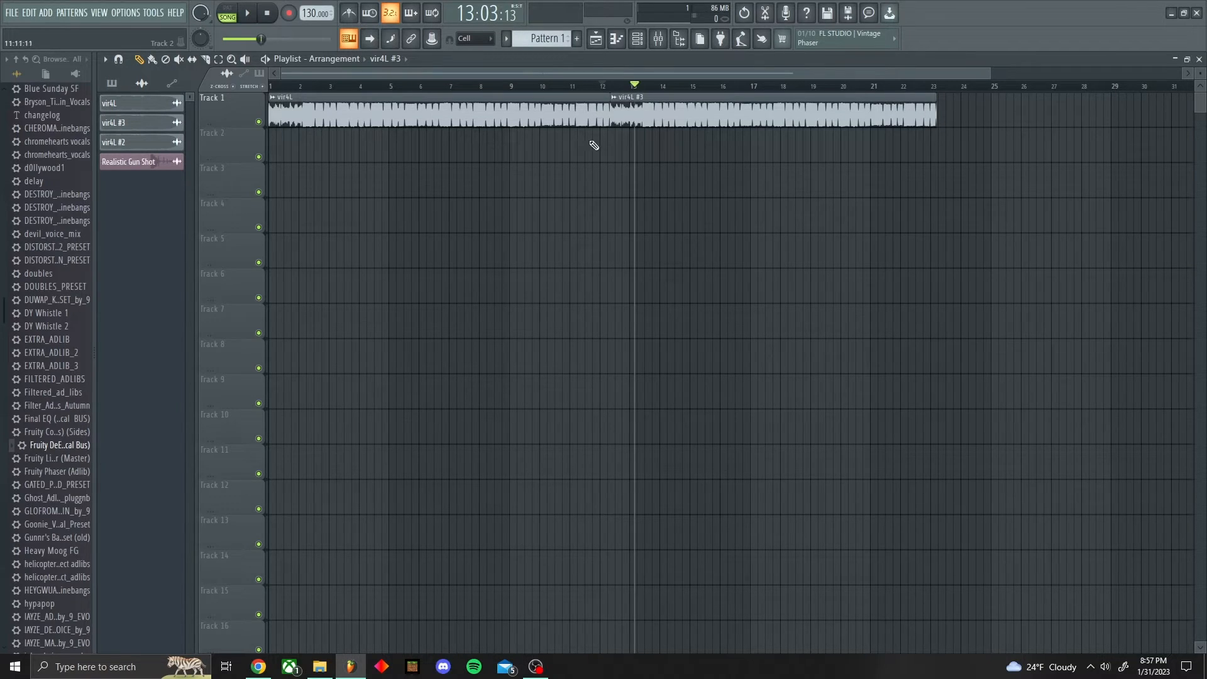
Step: Speed up the vir4L #3 clip by shortening it to about 10 bars, and play the transition from just before bar 12
click(593, 87)
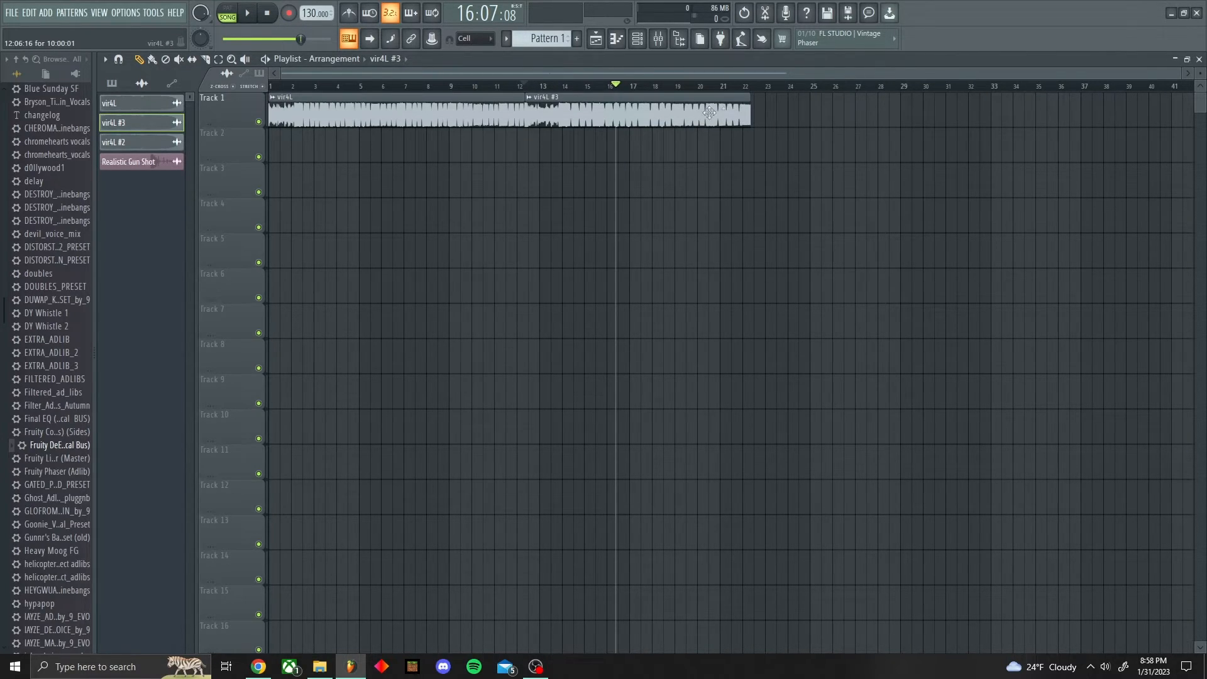
scroll(521, 89, up, 3)
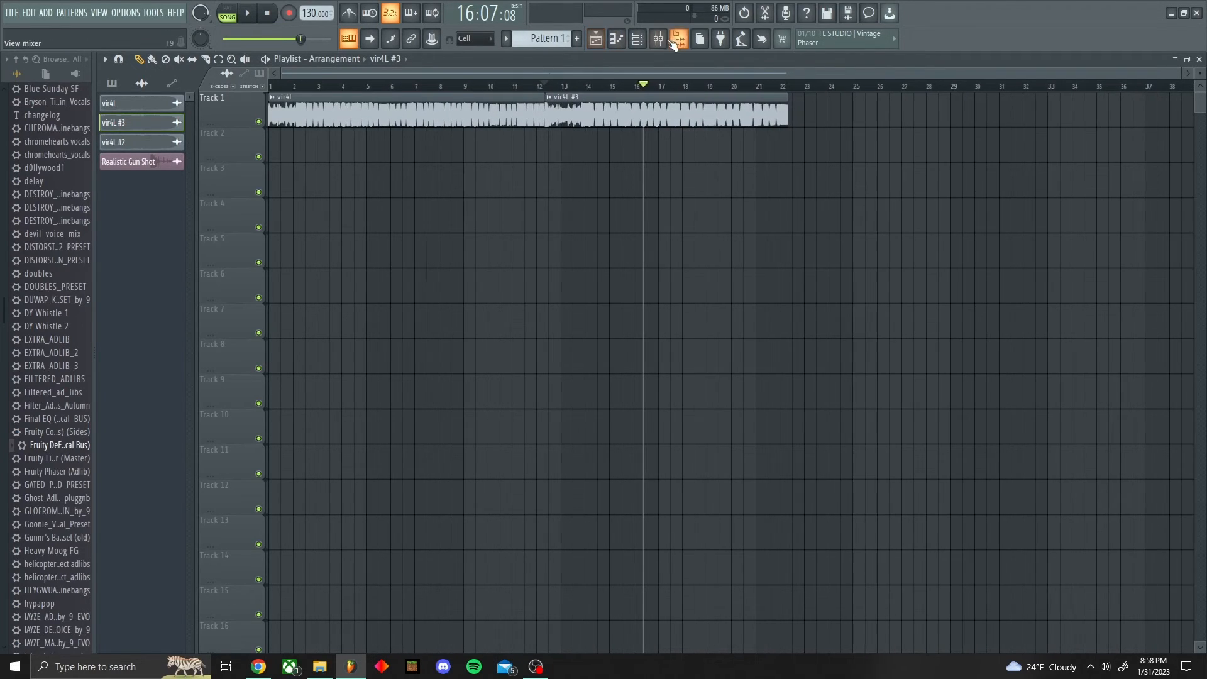
Step: Set up Fruity parametric EQ 2 in the first effect slot of the mixer's Master track
click(679, 39)
mouse_move(980, 369)
mouse_down()
mouse_move(991, 346)
mouse_move(973, 365)
mouse_up()
click(984, 226)
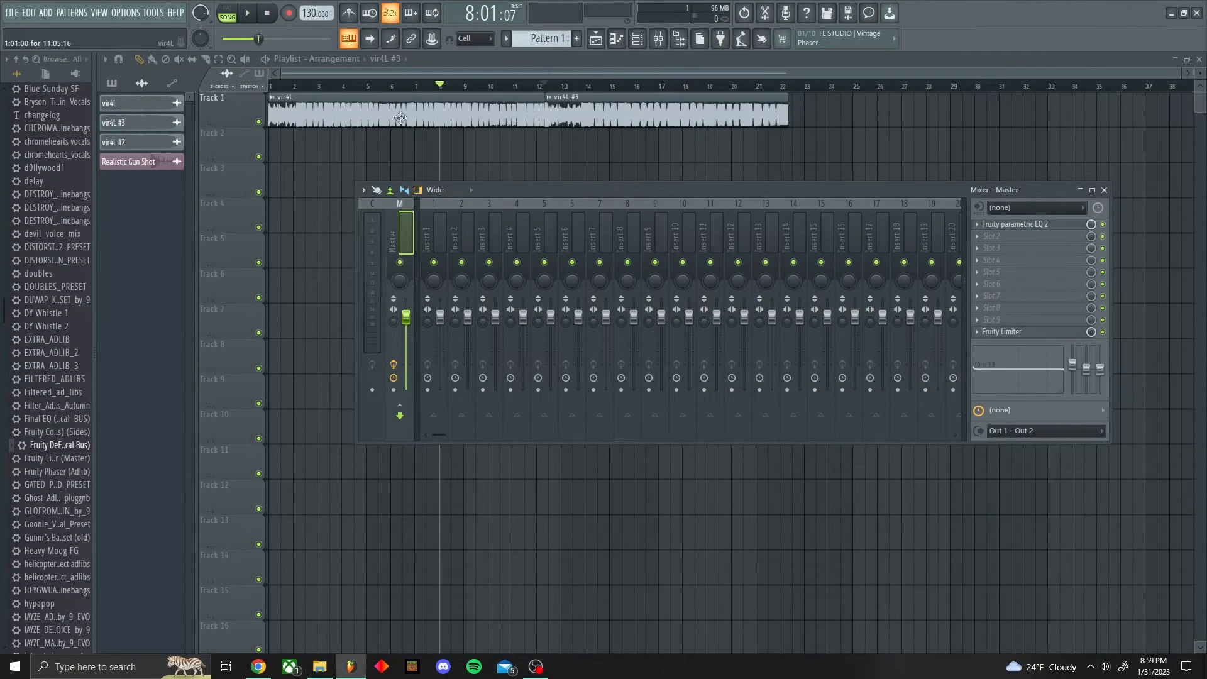
click(1105, 190)
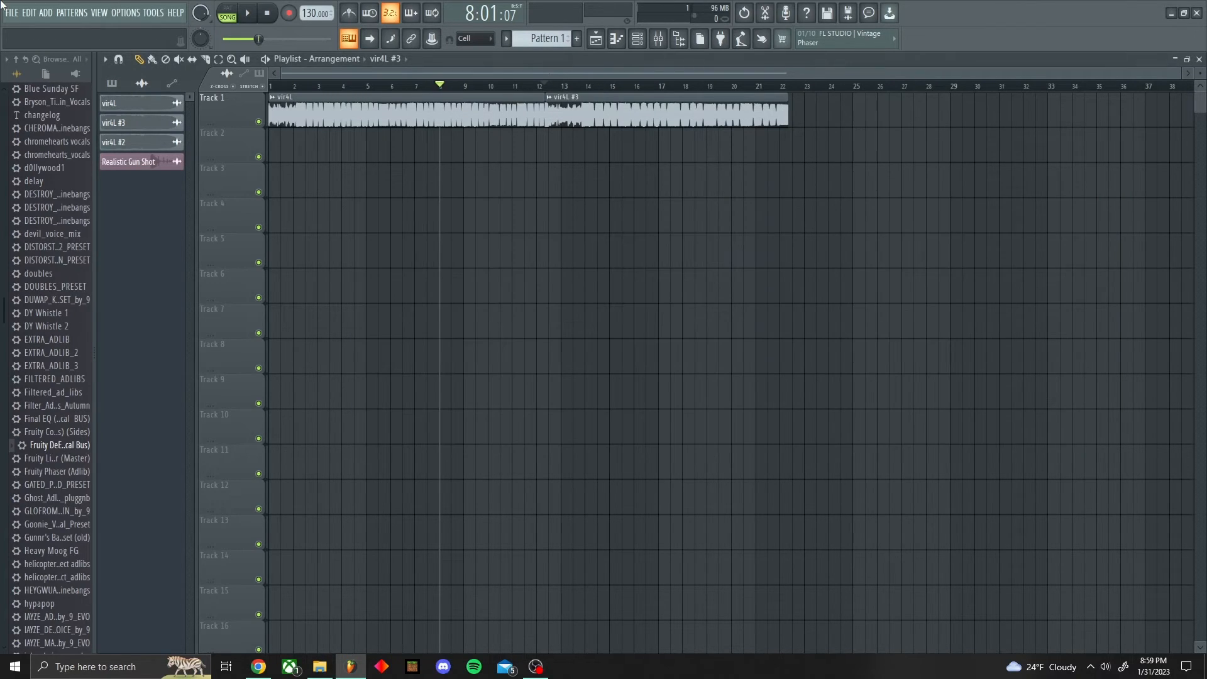
Step: Examine the audio export formats available for the project, such as MP3
click(13, 17)
mouse_move(47, 126)
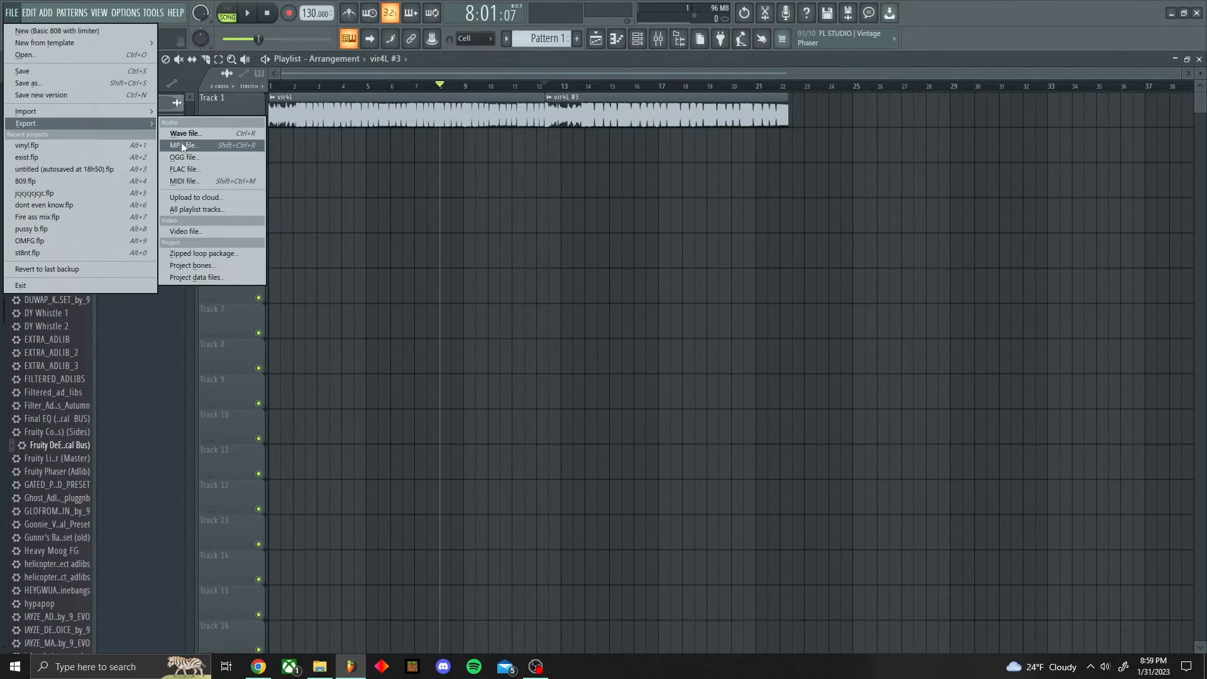
click(1062, 24)
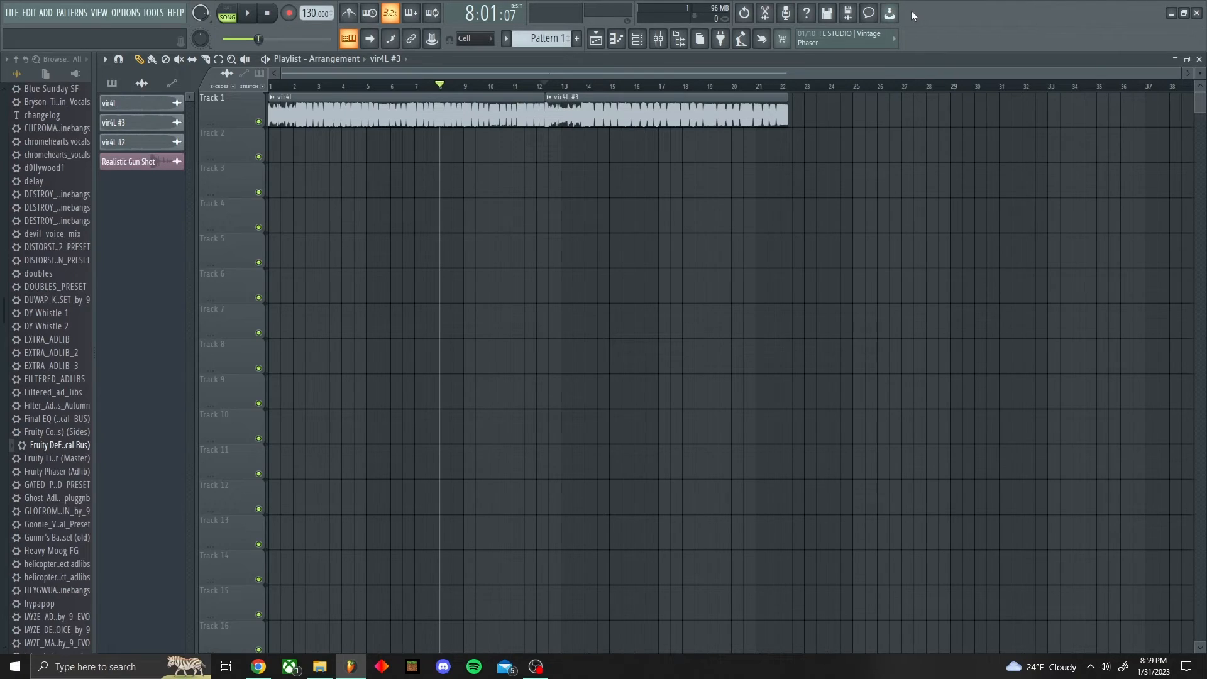